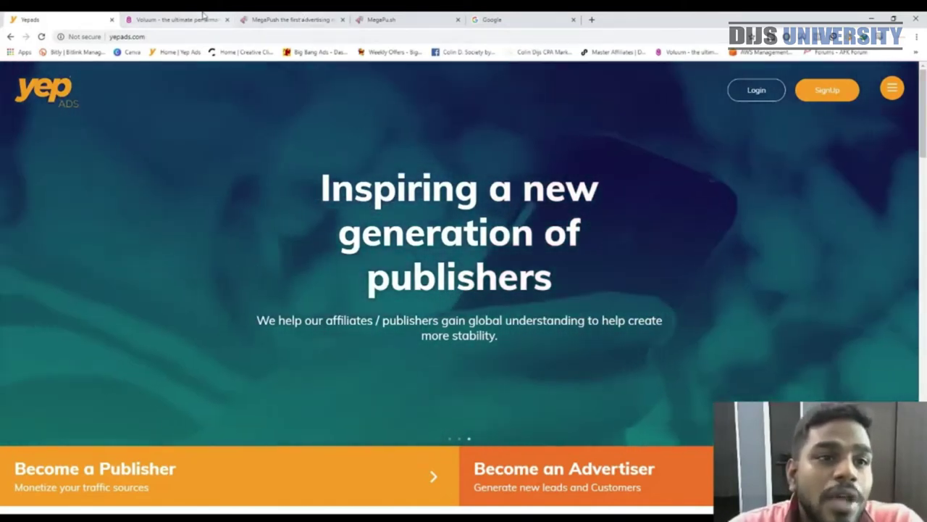
Review the open Yep Ads, Voluum campaign list, MegaPush and Google pages, examining the First Push Notification Advertising Network heading.
{"action": "left_click", "coordinate": [203, 17]}
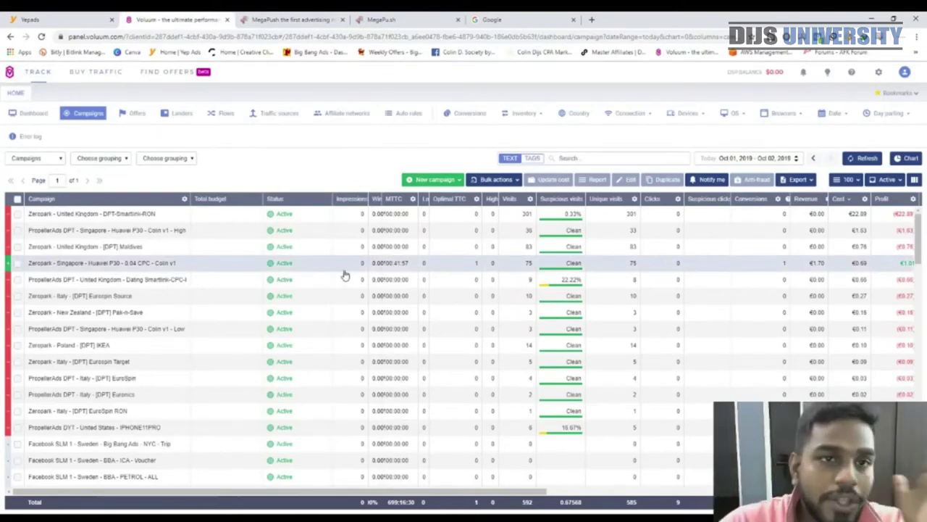
{"action": "left_click", "coordinate": [258, 19]}
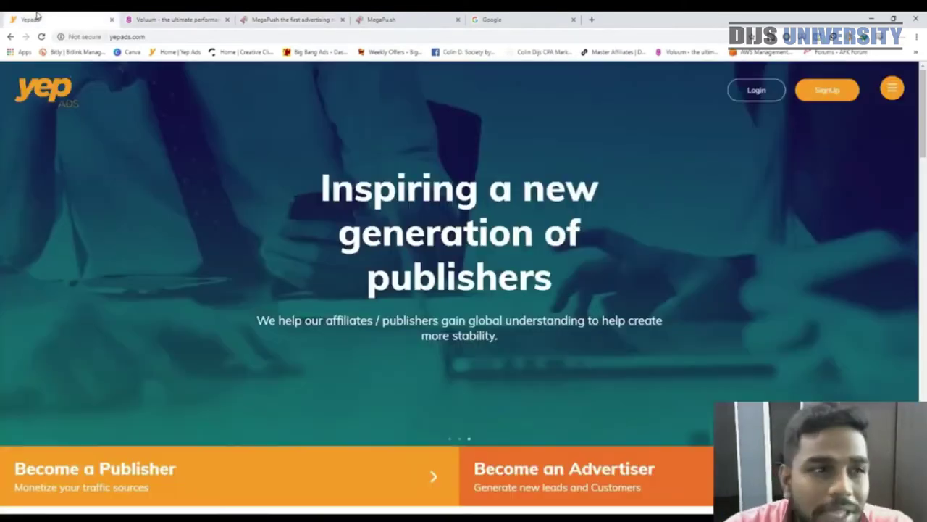
{"action": "left_click", "coordinate": [33, 19]}
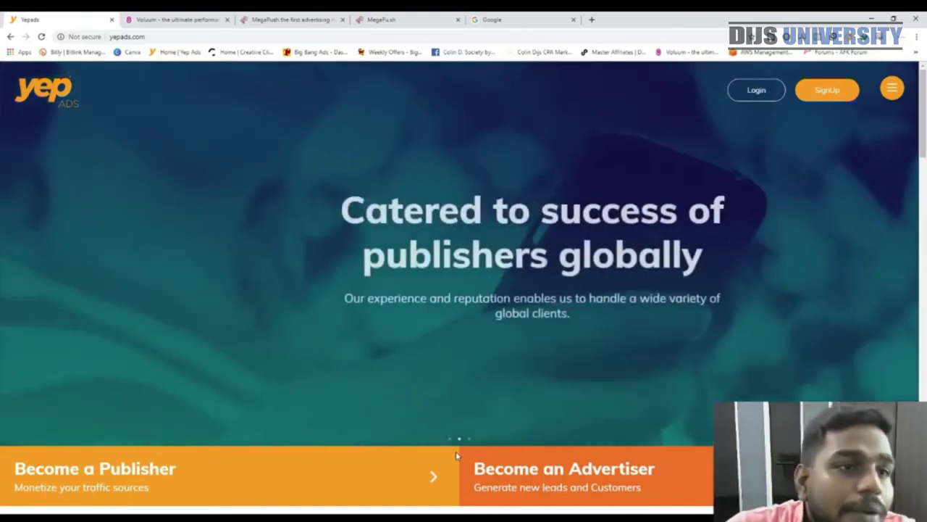
{"action": "left_click", "coordinate": [147, 15]}
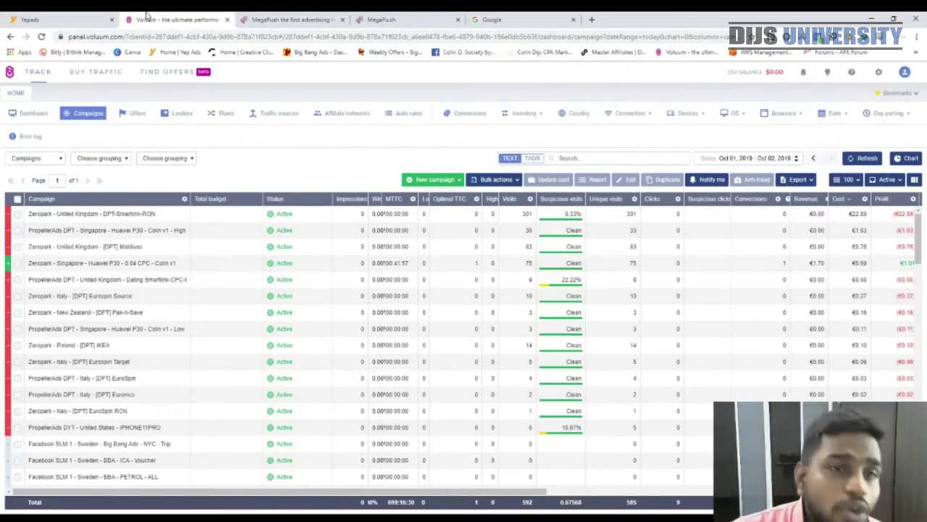
{"action": "left_click", "coordinate": [304, 20]}
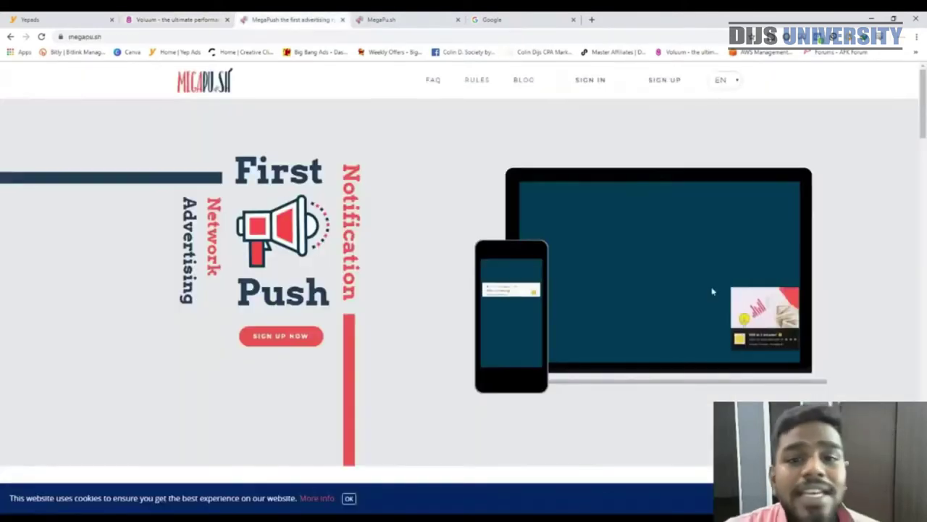
{"action": "left_click", "coordinate": [206, 18]}
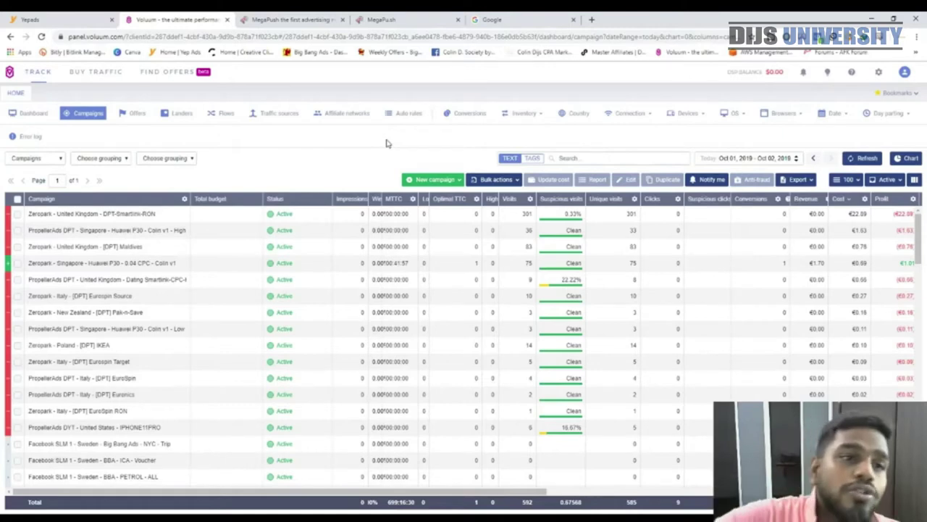
{"action": "left_click", "coordinate": [258, 16]}
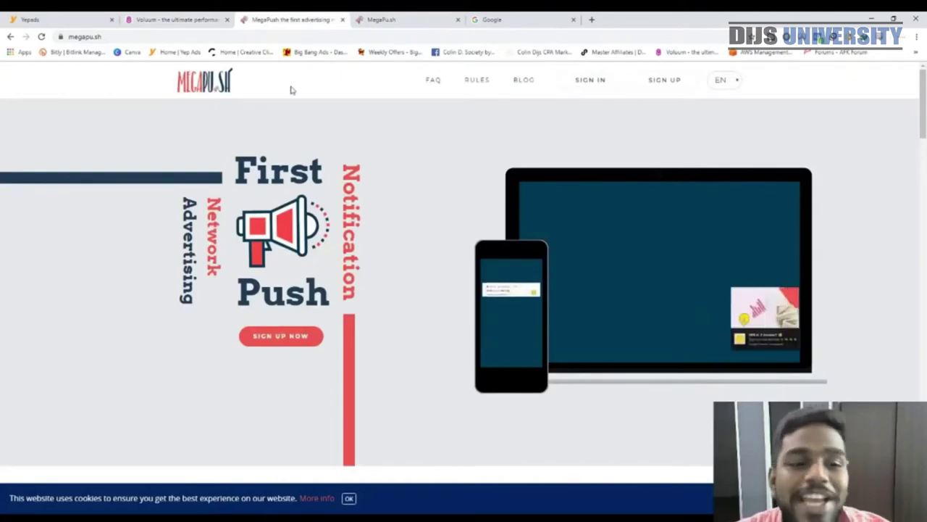
{"action": "left_click_drag", "start_coordinate": [240, 169], "coordinate": [324, 171]}
{"action": "left_click_drag", "start_coordinate": [265, 294], "coordinate": [377, 296]}
{"action": "left_click", "coordinate": [376, 295]}
{"action": "left_click_drag", "start_coordinate": [219, 287], "coordinate": [358, 204]}
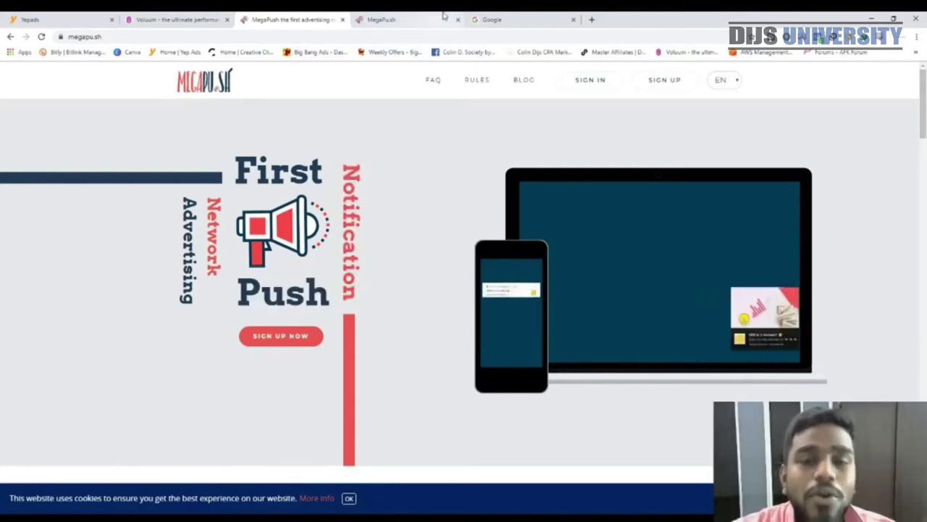
{"action": "left_click", "coordinate": [491, 19]}
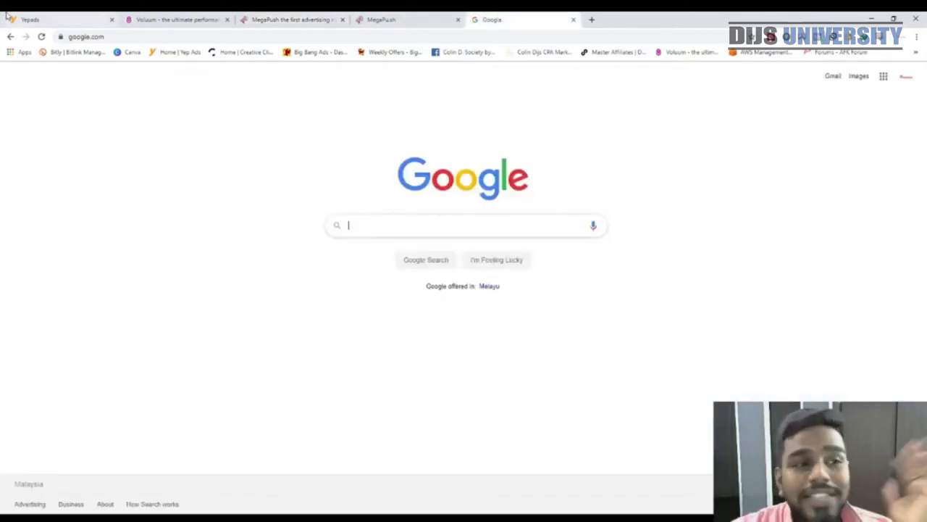
Log in to the Yep Ads affiliate panel with the saved credentials.
{"action": "left_click", "coordinate": [85, 21]}
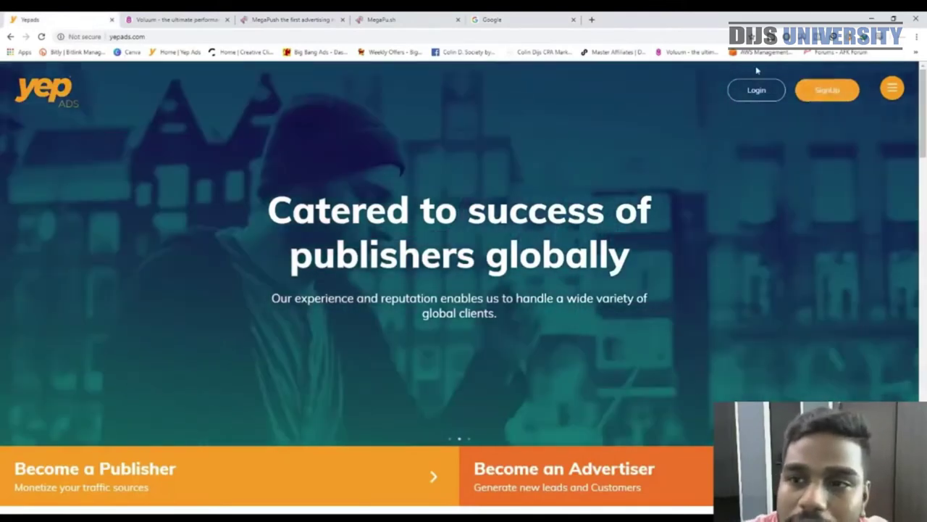
{"action": "left_click", "coordinate": [750, 91]}
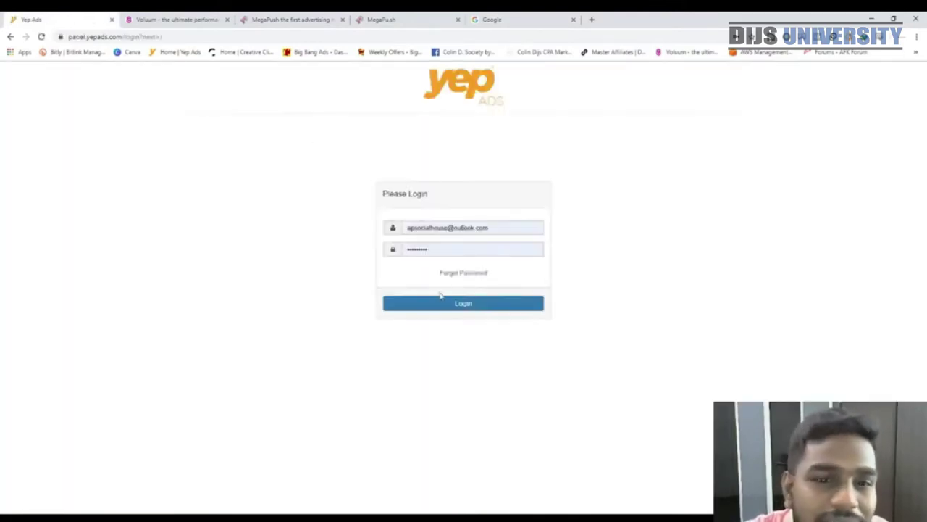
{"action": "left_click", "coordinate": [452, 307]}
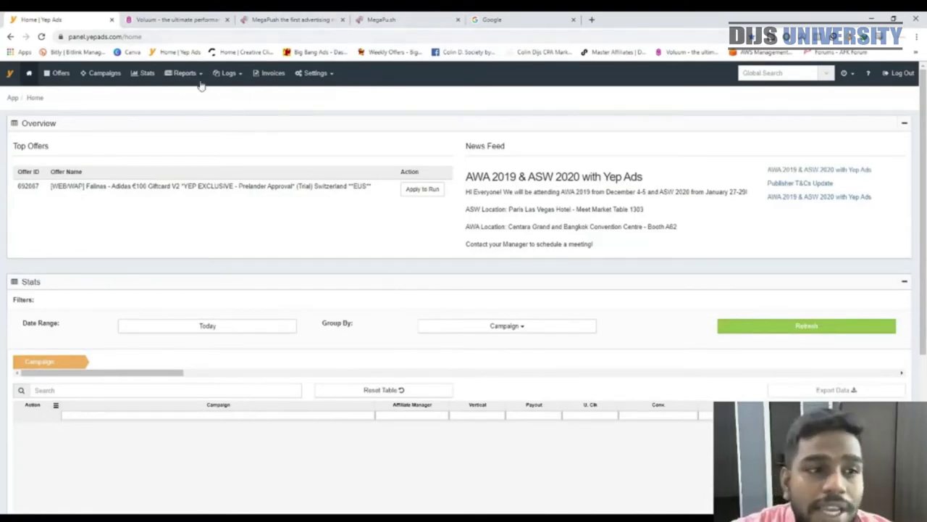
Browse the Yep Ads offers list and open the Gewinn - Nike €250 Voucher (SOI) Germany/Switzerland/Austria offer.
{"action": "left_click", "coordinate": [55, 75]}
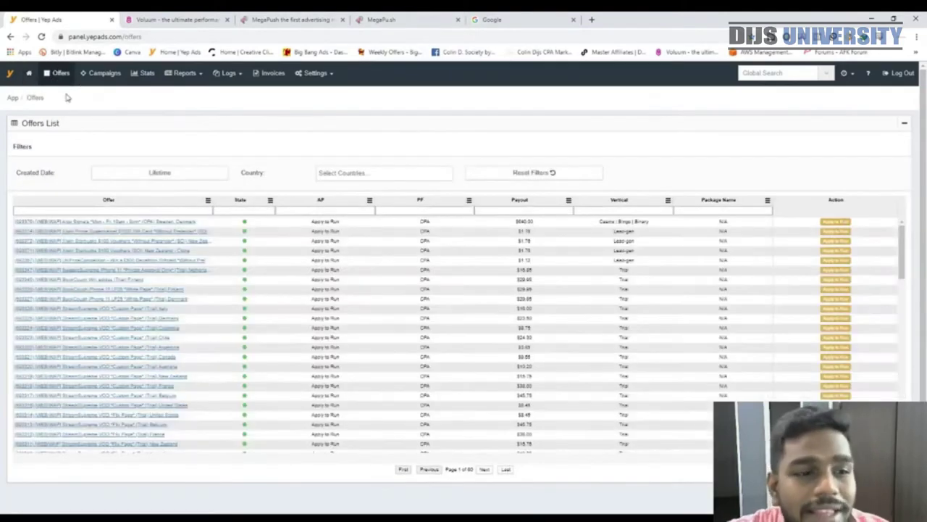
{"action": "scroll", "coordinate": [481, 249], "scroll_direction": "down", "scroll_amount": 2}
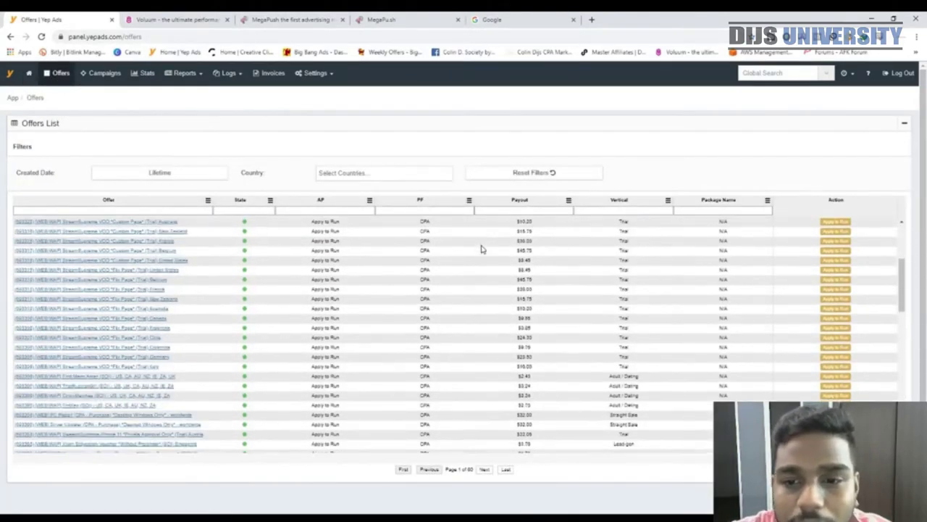
{"action": "scroll", "coordinate": [838, 309], "scroll_direction": "up", "scroll_amount": 2}
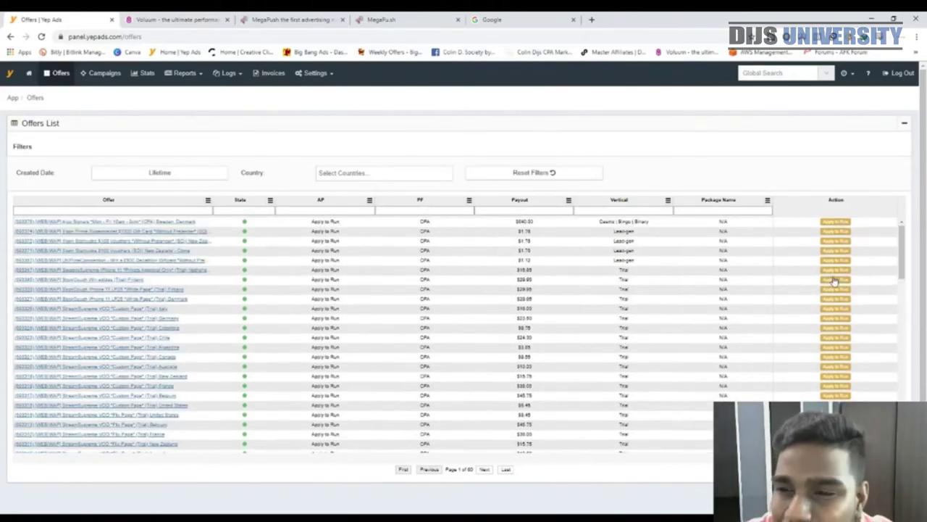
{"action": "scroll", "coordinate": [852, 304], "scroll_direction": "down", "scroll_amount": 10}
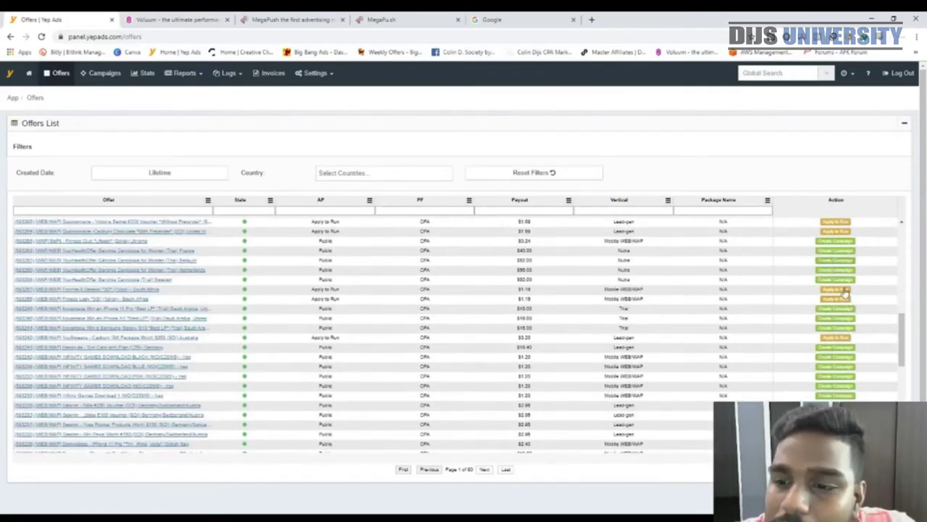
{"action": "scroll", "coordinate": [765, 350], "scroll_direction": "down", "scroll_amount": 3}
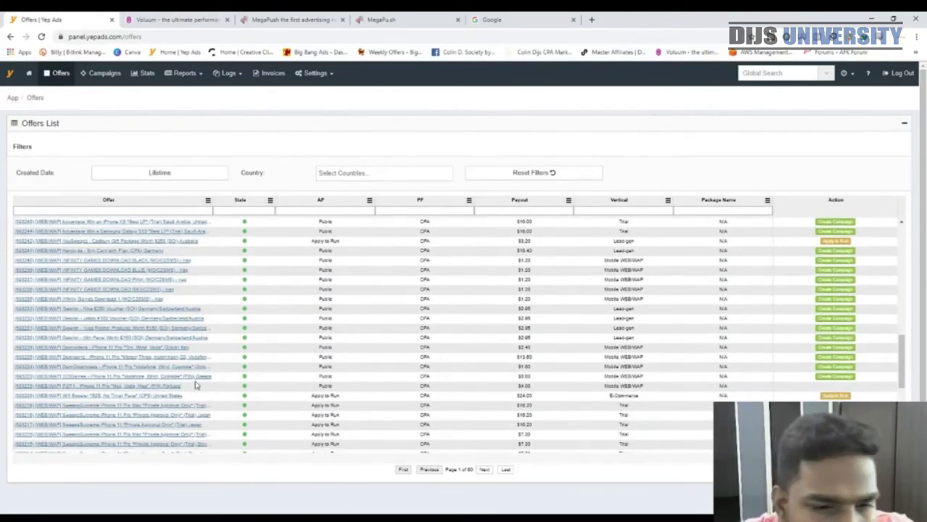
{"action": "left_click", "coordinate": [629, 377]}
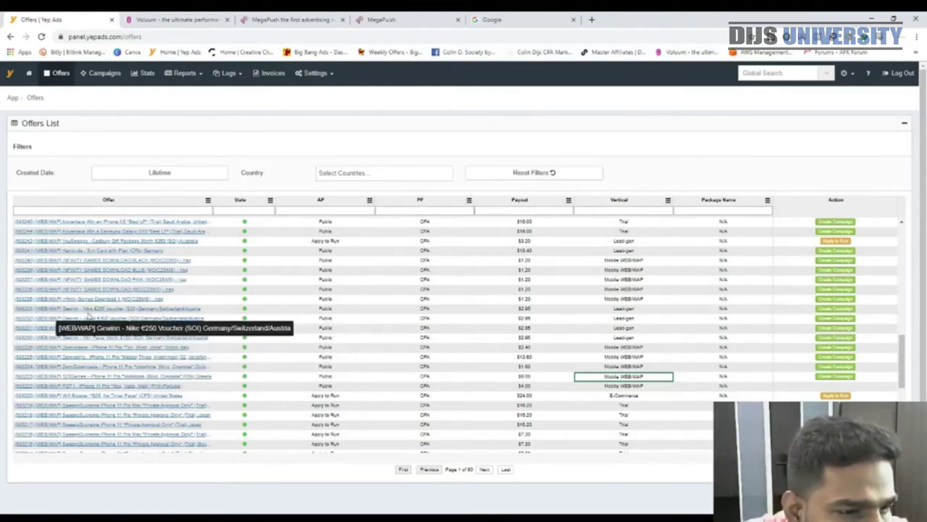
{"action": "left_click", "coordinate": [215, 309]}
{"action": "left_click", "coordinate": [201, 313]}
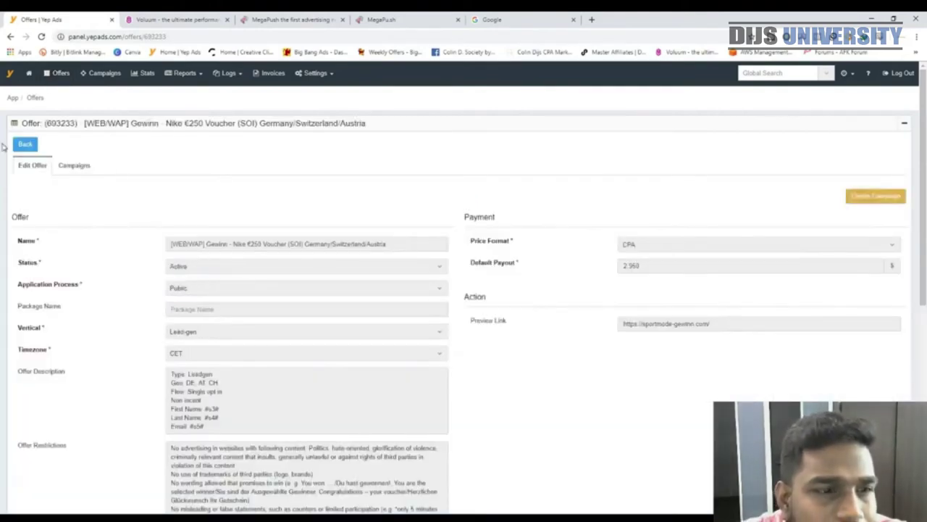
Examine the Nike voucher offer's title, name and offer description.
{"action": "left_click_drag", "start_coordinate": [141, 125], "coordinate": [362, 124]}
{"action": "left_click", "coordinate": [374, 123]}
{"action": "left_click_drag", "start_coordinate": [20, 123], "coordinate": [281, 123]}
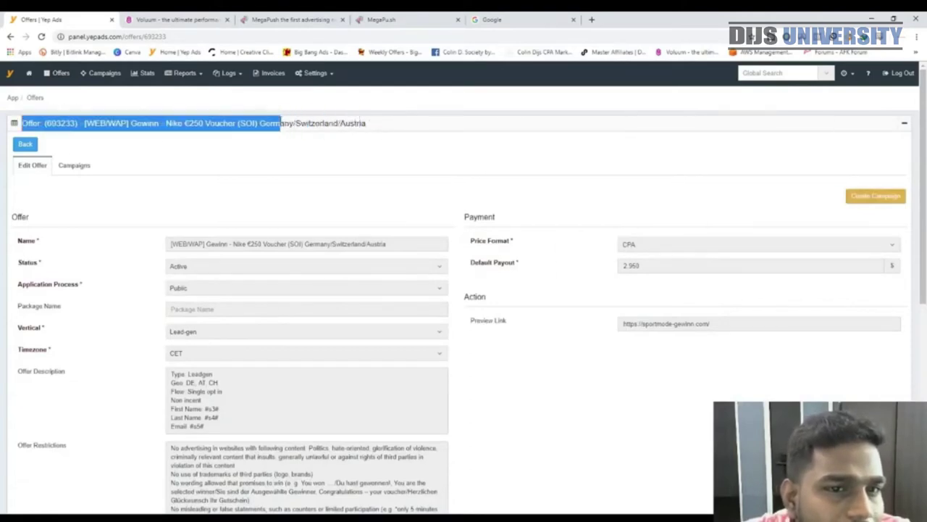
{"action": "left_click_drag", "start_coordinate": [230, 244], "coordinate": [171, 245]}
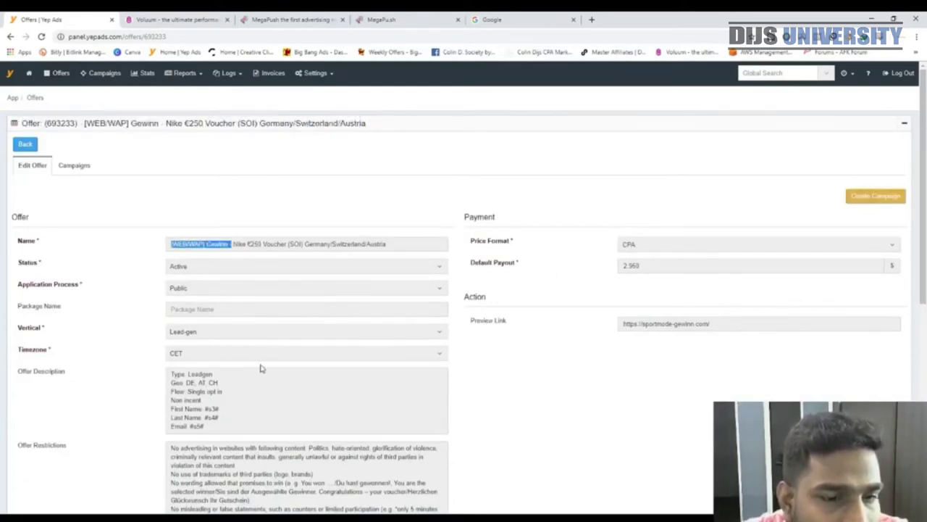
{"action": "scroll", "coordinate": [262, 369], "scroll_direction": "down", "scroll_amount": 1}
{"action": "left_click_drag", "start_coordinate": [171, 325], "coordinate": [236, 358]}
{"action": "scroll", "coordinate": [214, 389], "scroll_direction": "down", "scroll_amount": 1}
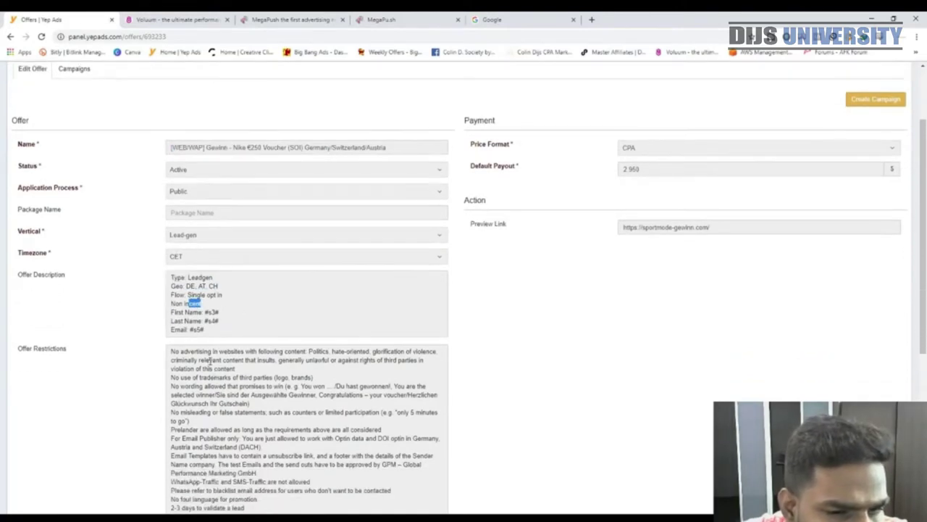
Read through the offer restrictions, including the rules on wording, trademarks, prelanders and email publishers.
{"action": "scroll", "coordinate": [218, 369], "scroll_direction": "down", "scroll_amount": 2}
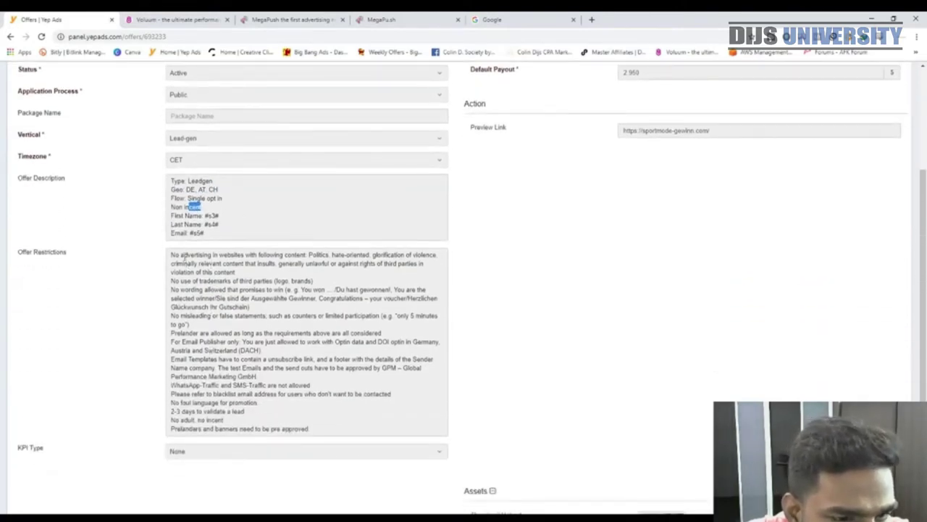
{"action": "left_click_drag", "start_coordinate": [177, 254], "coordinate": [391, 289]}
{"action": "left_click", "coordinate": [368, 298]}
{"action": "left_click_drag", "start_coordinate": [181, 289], "coordinate": [336, 289]}
{"action": "left_click", "coordinate": [284, 290]}
{"action": "left_click", "coordinate": [386, 289]}
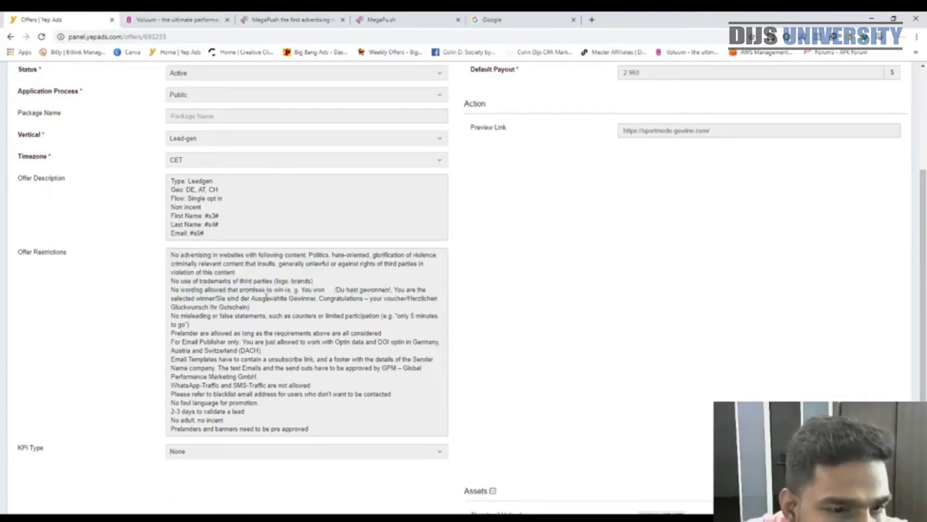
{"action": "left_click_drag", "start_coordinate": [404, 289], "coordinate": [439, 292]}
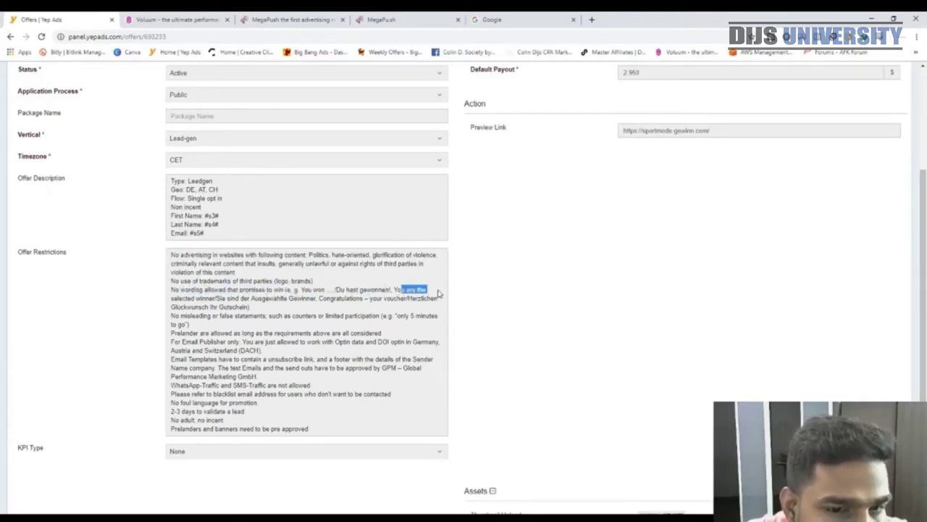
{"action": "left_click_drag", "start_coordinate": [375, 297], "coordinate": [406, 299]}
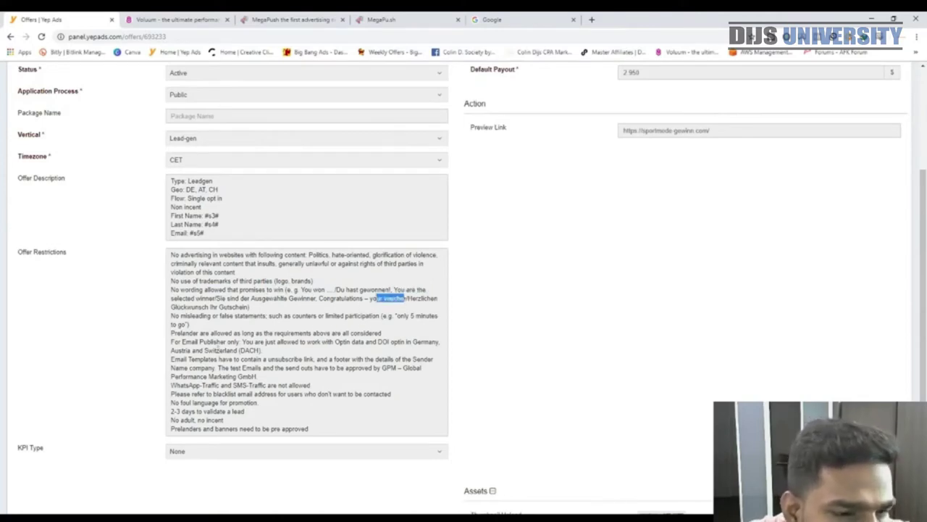
{"action": "left_click_drag", "start_coordinate": [206, 341], "coordinate": [291, 333]}
{"action": "left_click", "coordinate": [268, 357]}
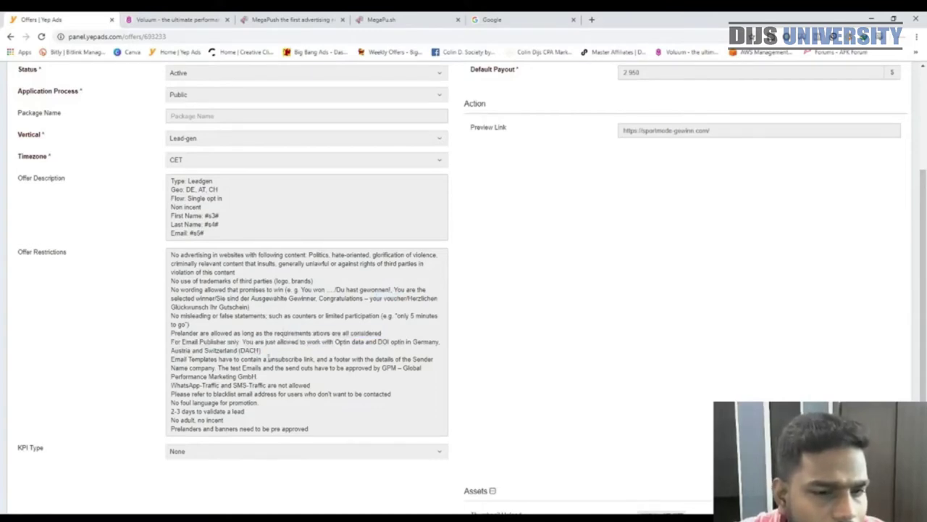
{"action": "left_click_drag", "start_coordinate": [222, 342], "coordinate": [219, 280]}
{"action": "scroll", "coordinate": [218, 280], "scroll_direction": "up", "scroll_amount": 2}
{"action": "scroll", "coordinate": [211, 426], "scroll_direction": "down", "scroll_amount": 4}
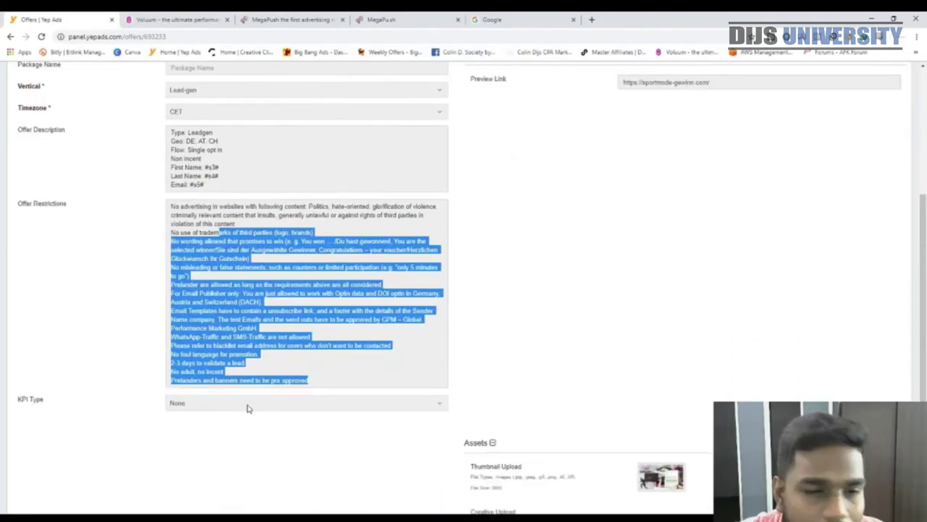
{"action": "left_click", "coordinate": [380, 363]}
Create a campaign for the Nike voucher offer with media type Other and the note "Push".
{"action": "scroll", "coordinate": [369, 369], "scroll_direction": "up", "scroll_amount": 5}
{"action": "scroll", "coordinate": [355, 444], "scroll_direction": "down", "scroll_amount": 3}
{"action": "scroll", "coordinate": [556, 405], "scroll_direction": "up", "scroll_amount": 3}
{"action": "left_click", "coordinate": [875, 197]}
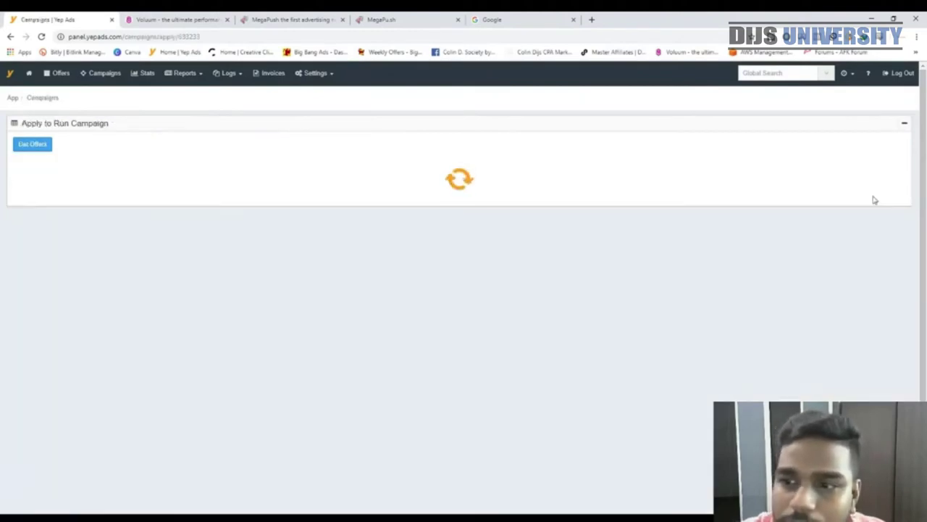
{"action": "left_click", "coordinate": [451, 193]}
{"action": "scroll", "coordinate": [434, 246], "scroll_direction": "down", "scroll_amount": 5}
{"action": "scroll", "coordinate": [387, 250], "scroll_direction": "up", "scroll_amount": 2}
{"action": "left_click", "coordinate": [370, 214]}
{"action": "left_click", "coordinate": [363, 172]}
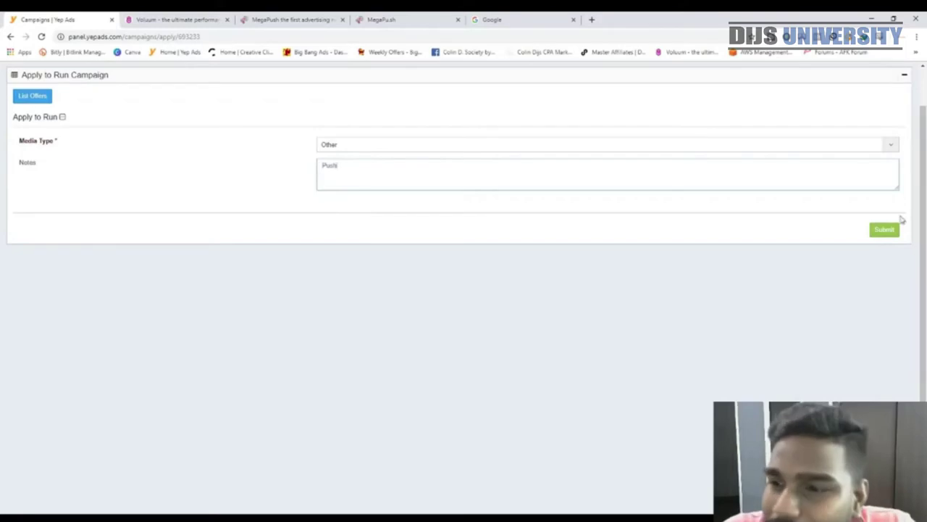
{"action": "left_click", "coordinate": [884, 229]}
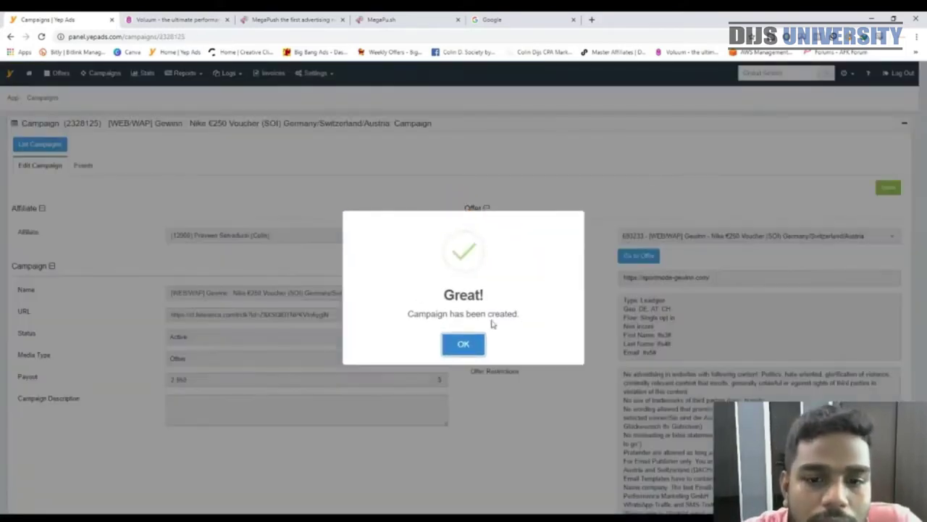
{"action": "left_click", "coordinate": [463, 344]}
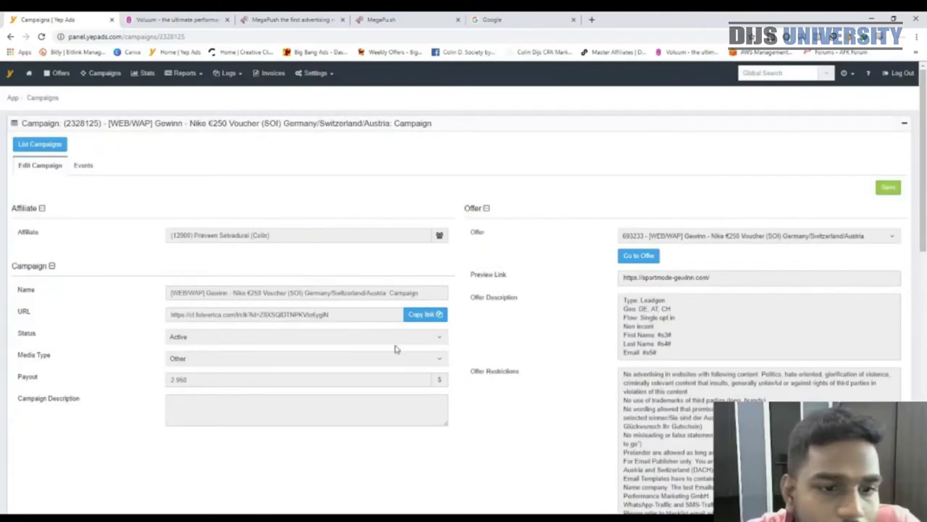
Examine the new campaign's offer tags, default conversion postback settings and campaign caps.
{"action": "scroll", "coordinate": [395, 349], "scroll_direction": "down", "scroll_amount": 2}
{"action": "scroll", "coordinate": [395, 350], "scroll_direction": "down", "scroll_amount": 8}
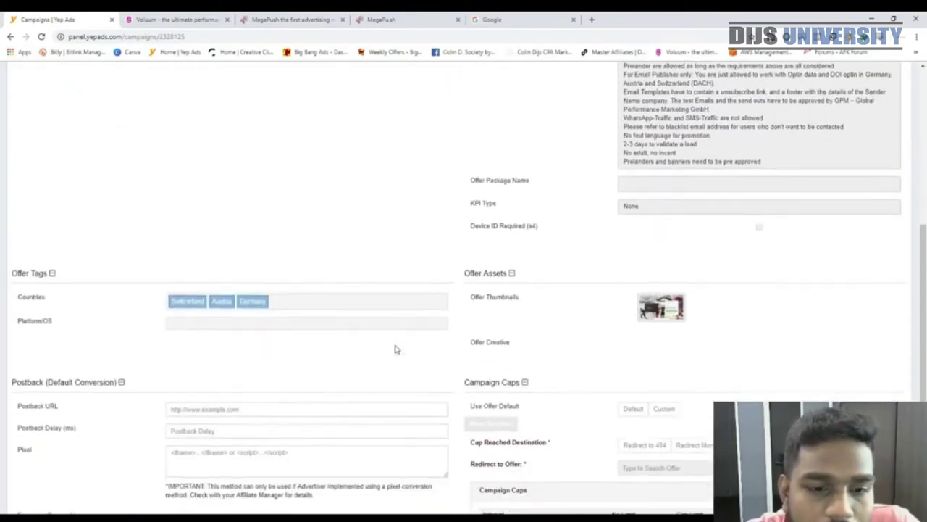
{"action": "scroll", "coordinate": [345, 341], "scroll_direction": "down", "scroll_amount": 3}
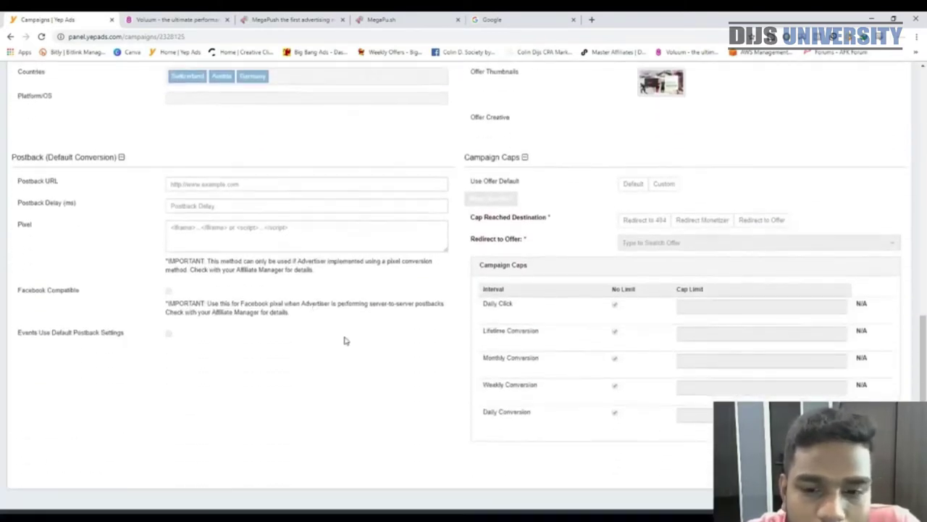
{"action": "left_click_drag", "start_coordinate": [488, 247], "coordinate": [584, 256]}
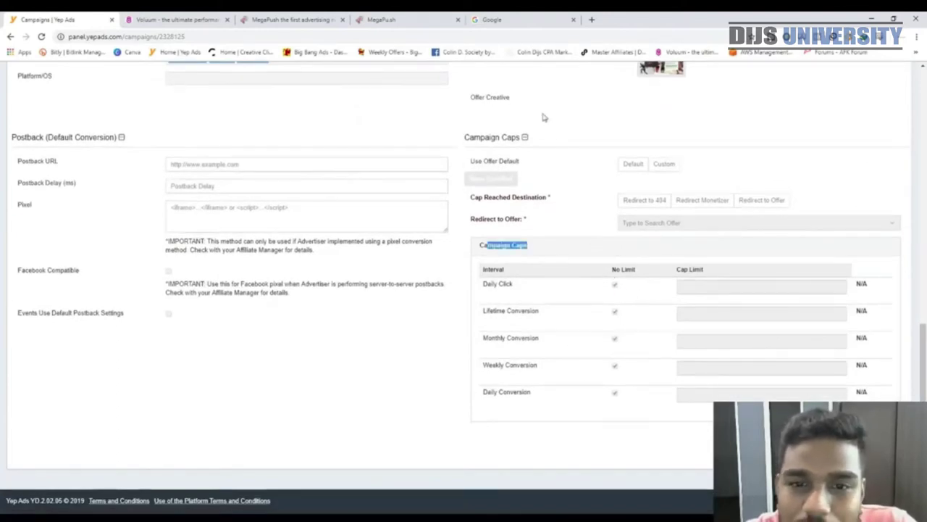
Review the Nike voucher campaign's URL, payout, offer thumbnail, postback settings and title.
{"action": "scroll", "coordinate": [613, 392], "scroll_direction": "up", "scroll_amount": 3}
{"action": "mouse_move", "coordinate": [660, 214]}
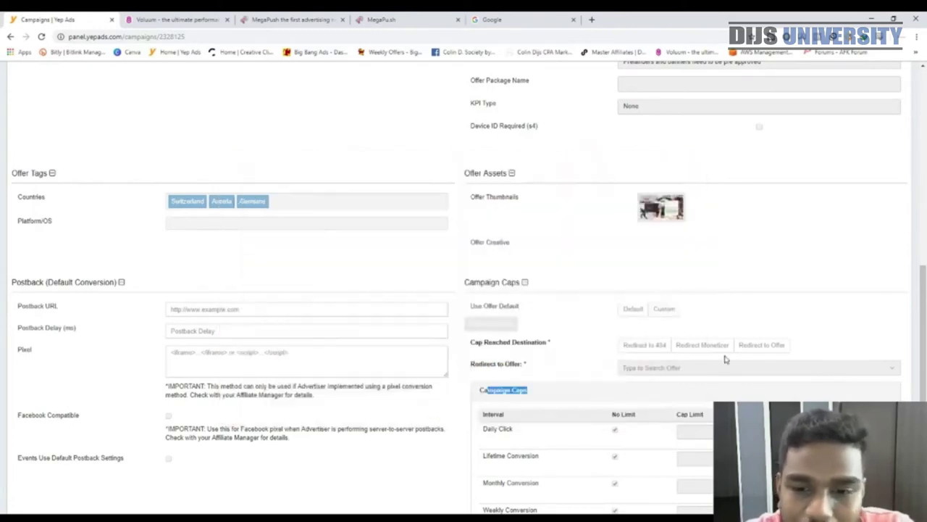
{"action": "scroll", "coordinate": [330, 358], "scroll_direction": "up", "scroll_amount": 5}
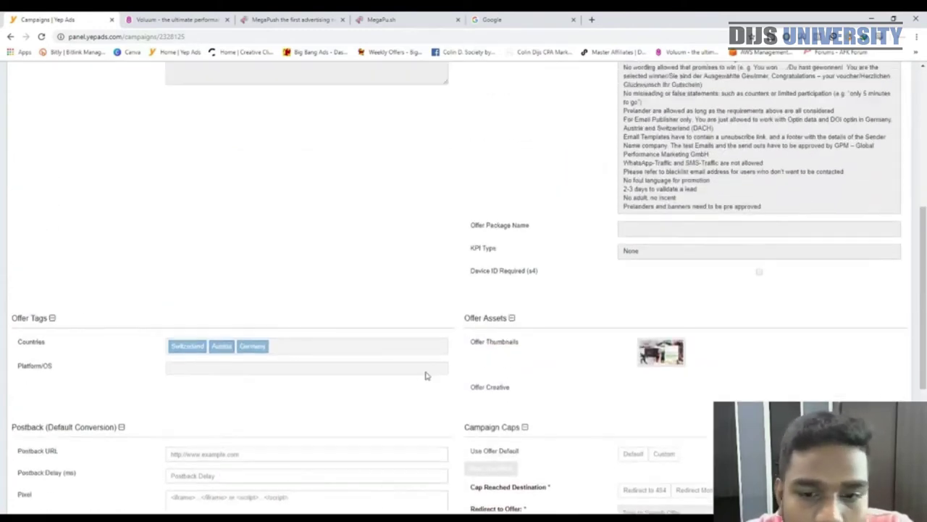
{"action": "scroll", "coordinate": [588, 376], "scroll_direction": "up", "scroll_amount": 2}
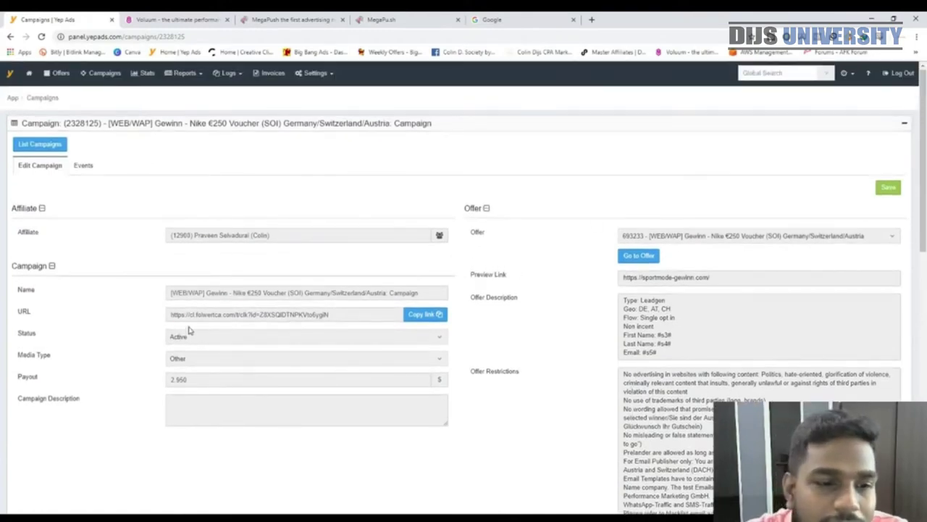
{"action": "left_click_drag", "start_coordinate": [173, 313], "coordinate": [413, 395]}
{"action": "scroll", "coordinate": [413, 395], "scroll_direction": "down", "scroll_amount": 3}
{"action": "scroll", "coordinate": [414, 395], "scroll_direction": "down", "scroll_amount": 3}
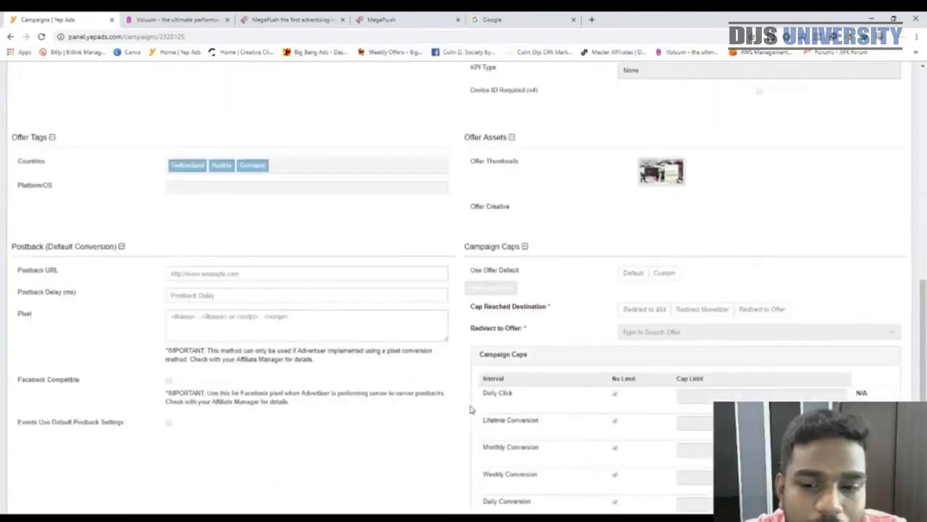
{"action": "scroll", "coordinate": [648, 225], "scroll_direction": "up", "scroll_amount": 1}
{"action": "left_click", "coordinate": [675, 218]}
{"action": "left_click", "coordinate": [675, 218]}
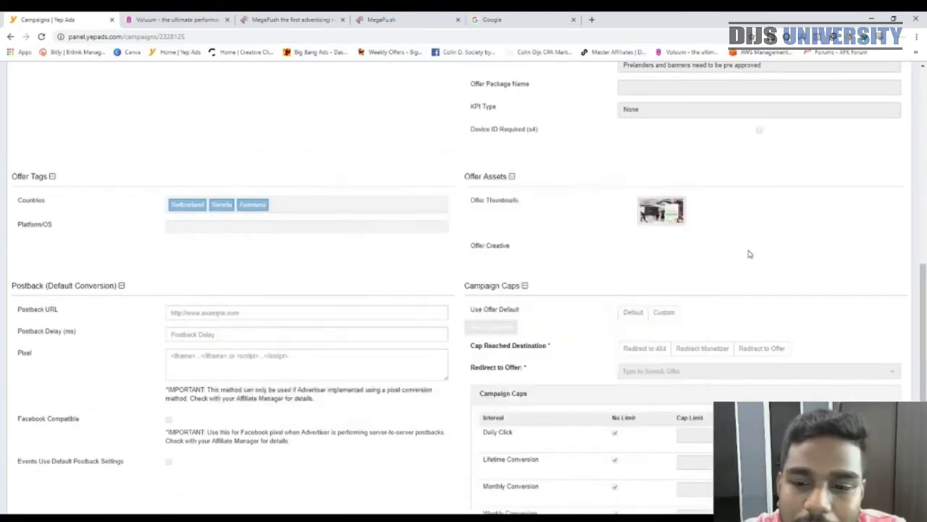
{"action": "scroll", "coordinate": [452, 325], "scroll_direction": "up", "scroll_amount": 6}
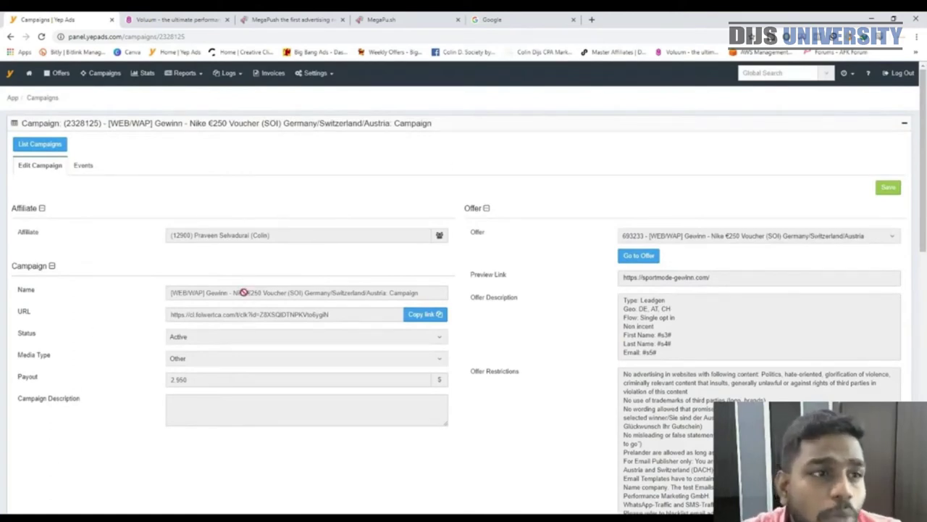
{"action": "left_click_drag", "start_coordinate": [193, 123], "coordinate": [279, 125]}
{"action": "left_click", "coordinate": [313, 165]}
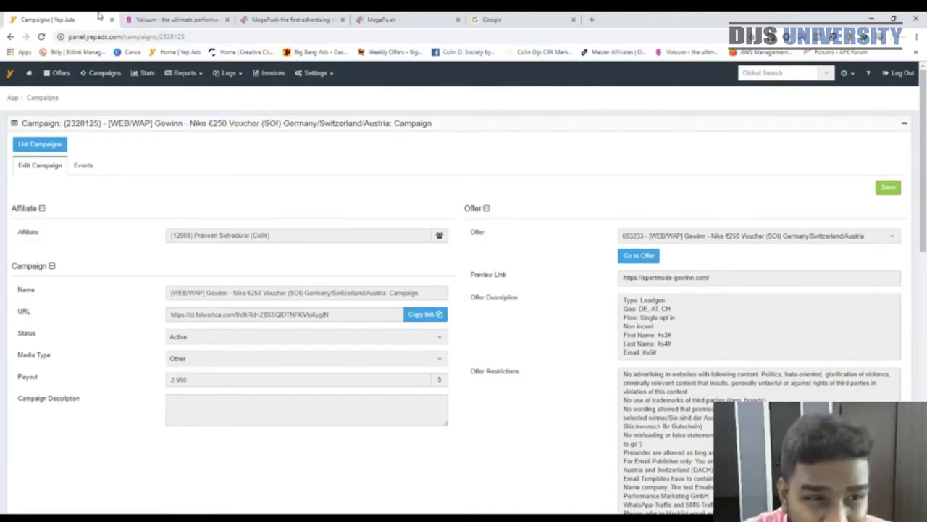
Look over the Voluum campaigns dashboard and the MegaPush home page, finishing in Voluum.
{"action": "left_click", "coordinate": [168, 19]}
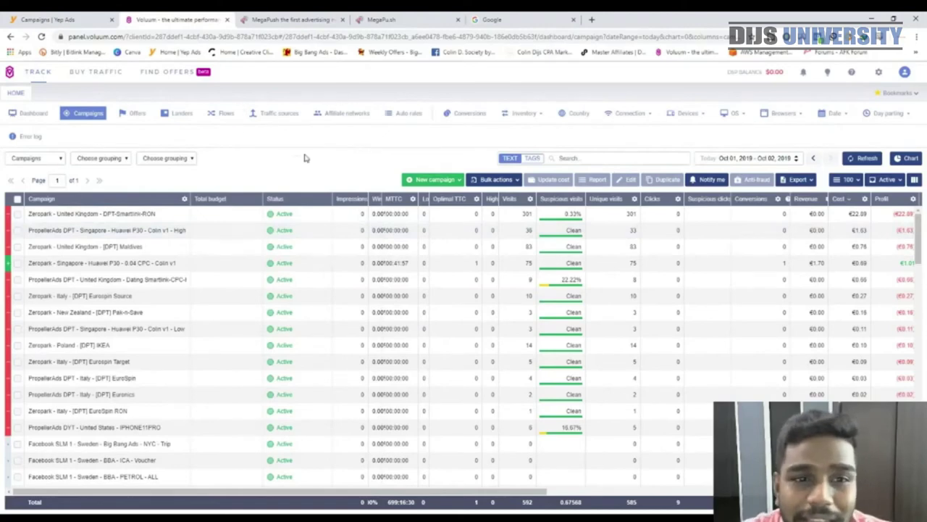
{"action": "left_click", "coordinate": [78, 16]}
{"action": "left_click", "coordinate": [142, 17]}
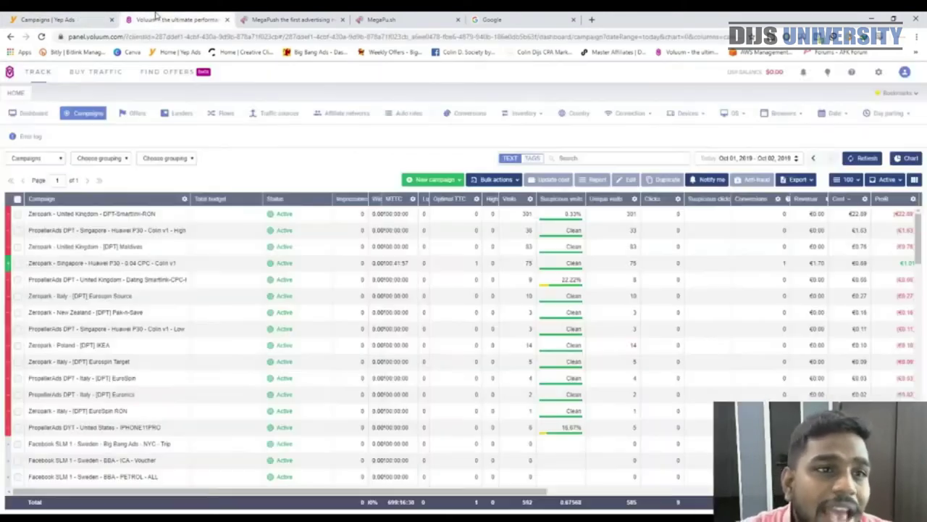
{"action": "left_click", "coordinate": [286, 20]}
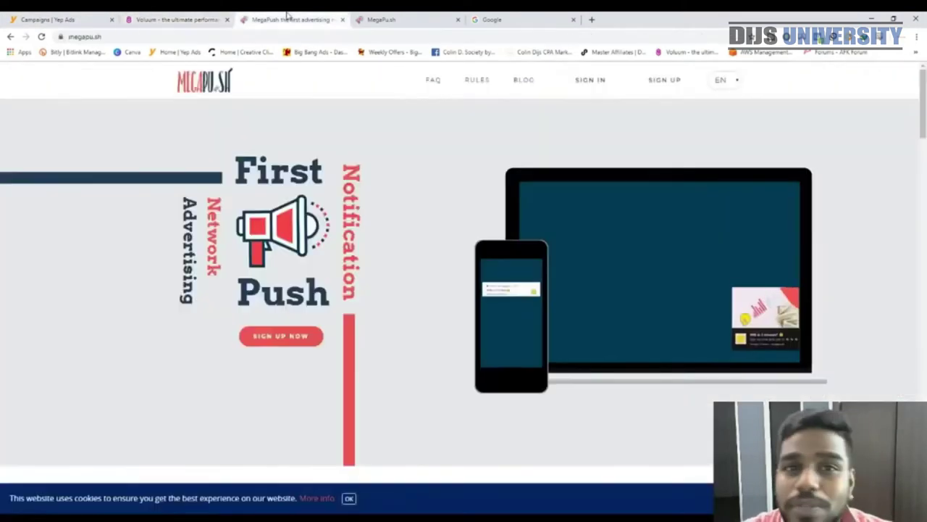
{"action": "left_click", "coordinate": [185, 16]}
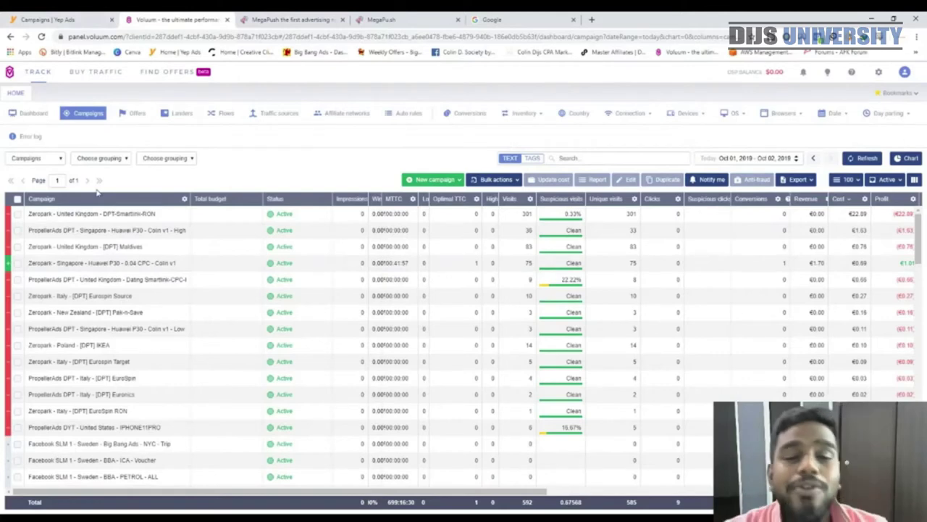
Start a new affiliate network in Voluum from the Yepads template.
{"action": "left_click", "coordinate": [329, 117]}
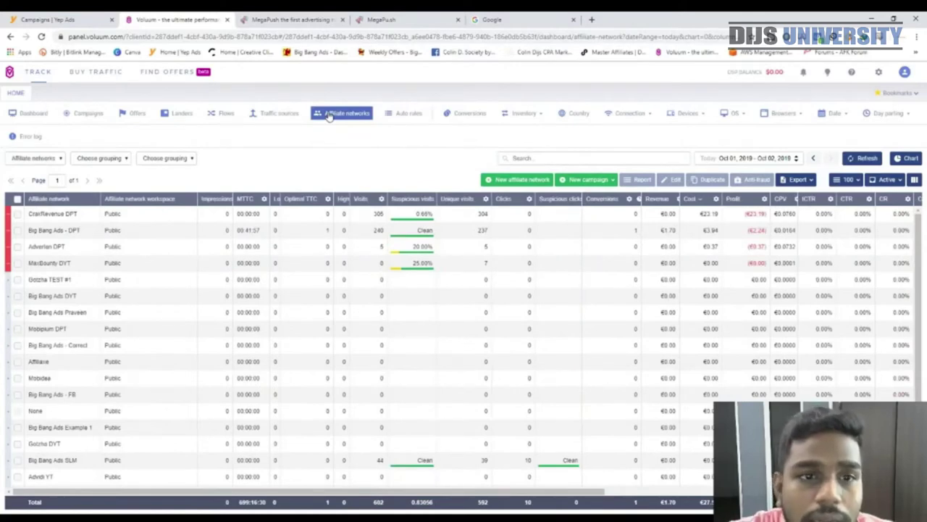
{"action": "left_click", "coordinate": [534, 182]}
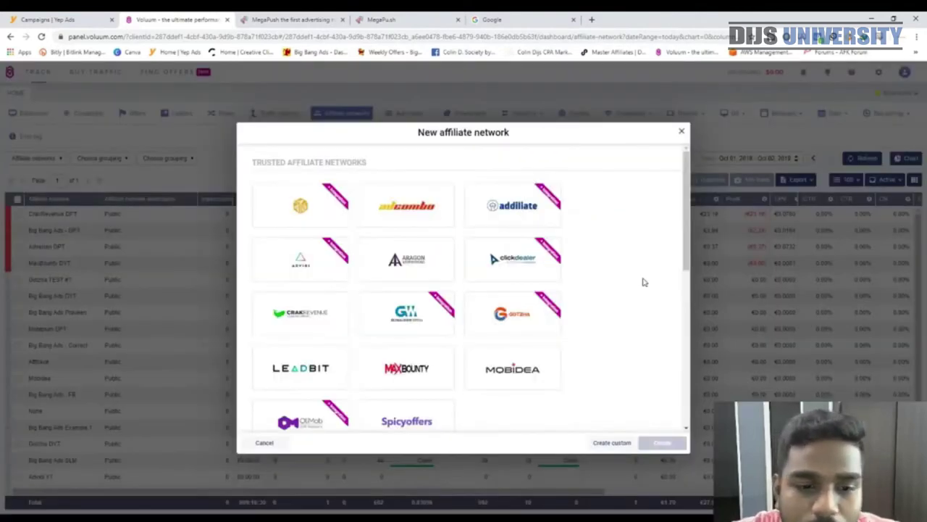
{"action": "scroll", "coordinate": [644, 282], "scroll_direction": "down", "scroll_amount": 1}
{"action": "scroll", "coordinate": [645, 282], "scroll_direction": "down", "scroll_amount": 3}
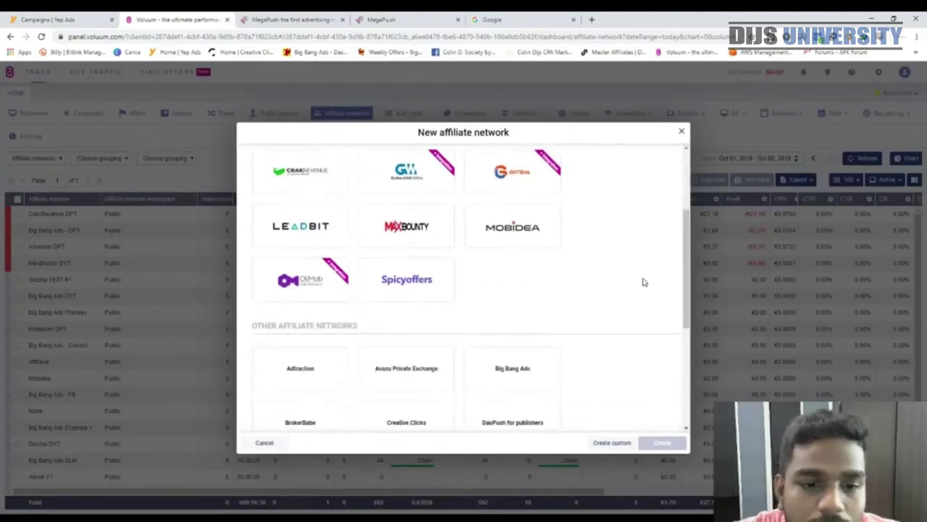
{"action": "scroll", "coordinate": [645, 282], "scroll_direction": "down", "scroll_amount": 4}
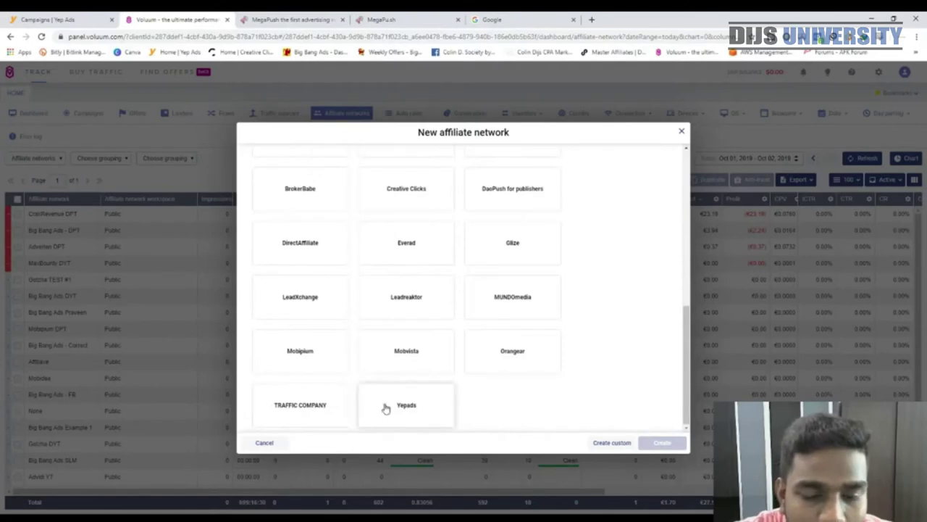
{"action": "left_click", "coordinate": [423, 407]}
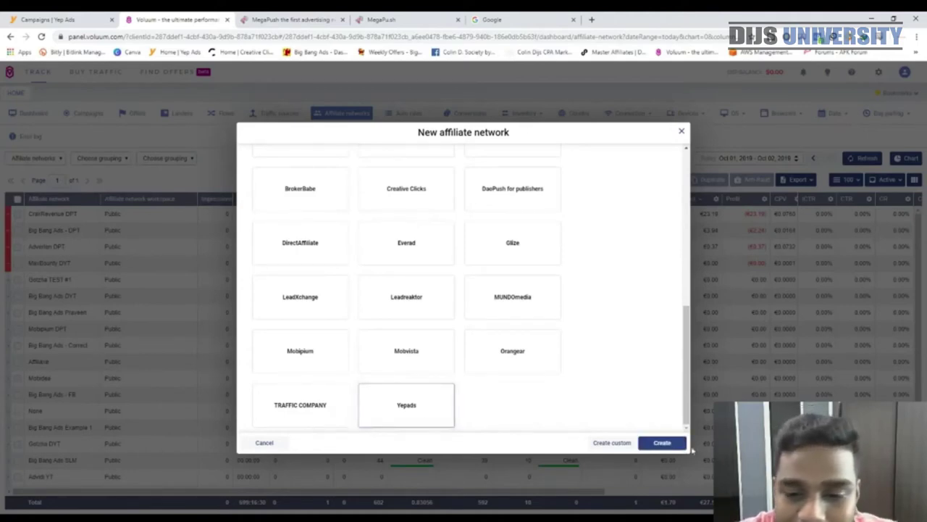
{"action": "left_click", "coordinate": [663, 443]}
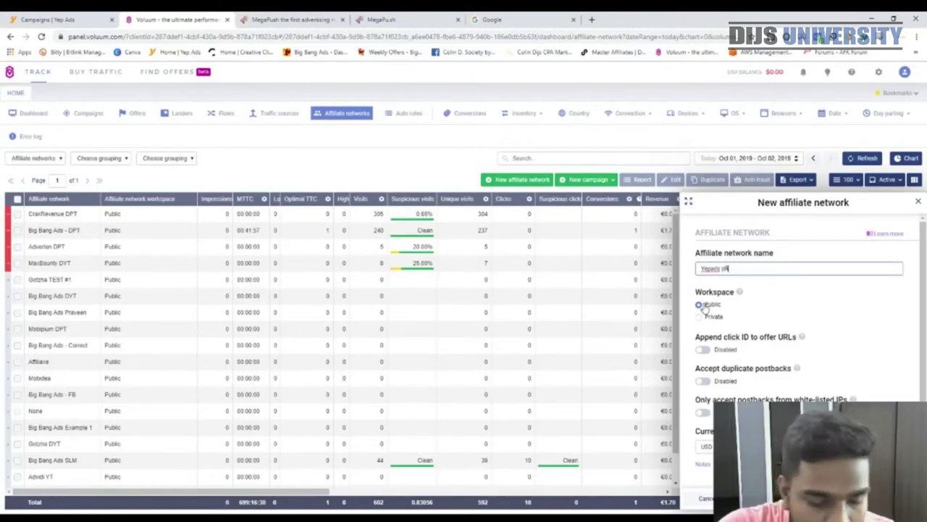
Append the affiliate's first name to the Yepads network name, enable appending the click ID to offer URLs, save it, and open the traffic sources.
{"action": "key", "text": "BackSpace"}
{"action": "key", "text": "BackSpace"}
{"action": "key", "text": "BackSpace"}
{"action": "key", "text": "BackSpace"}
{"action": "key", "text": "BackSpace"}
{"action": "type", "text": "Praveen"}
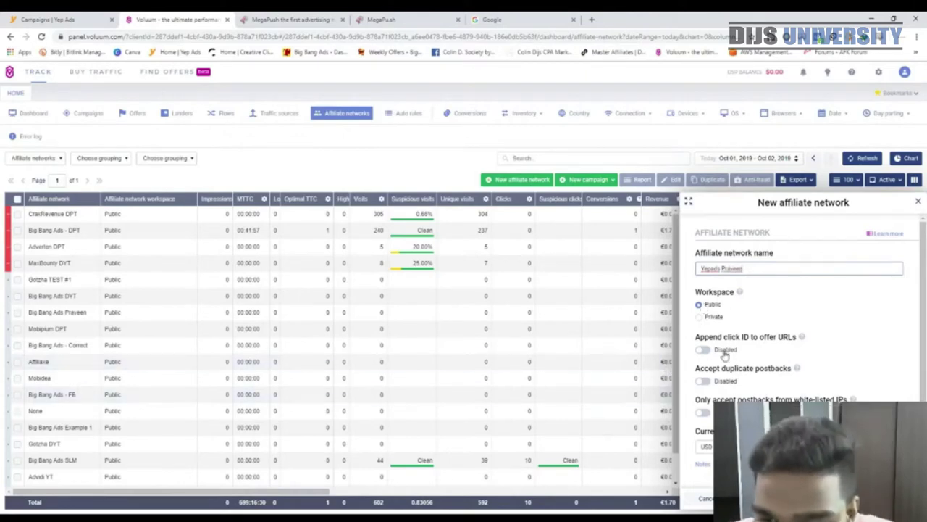
{"action": "left_click", "coordinate": [703, 349]}
{"action": "scroll", "coordinate": [726, 373], "scroll_direction": "down", "scroll_amount": 2}
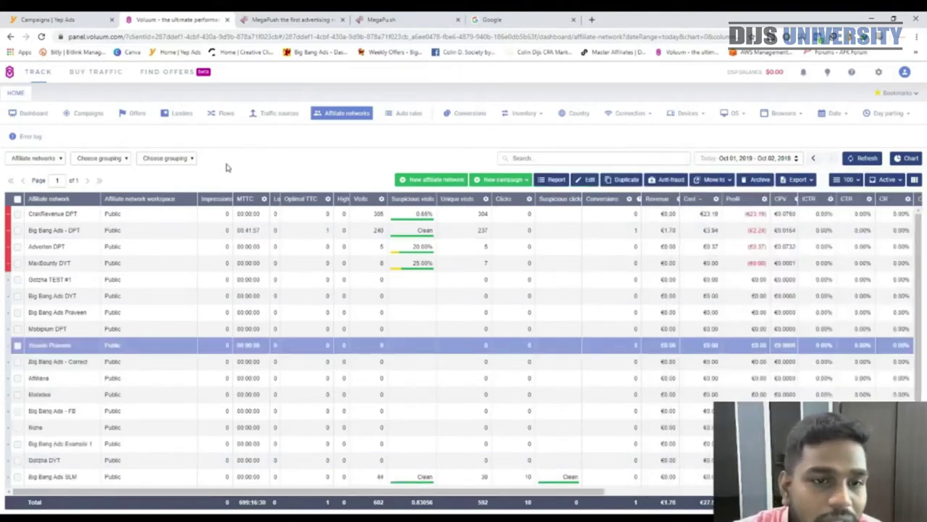
{"action": "left_click", "coordinate": [282, 114]}
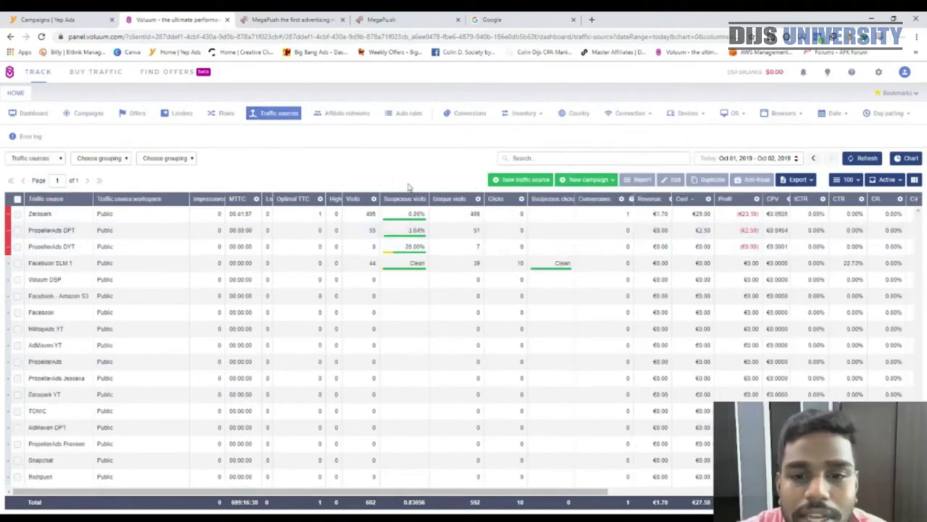
{"action": "left_click", "coordinate": [492, 179]}
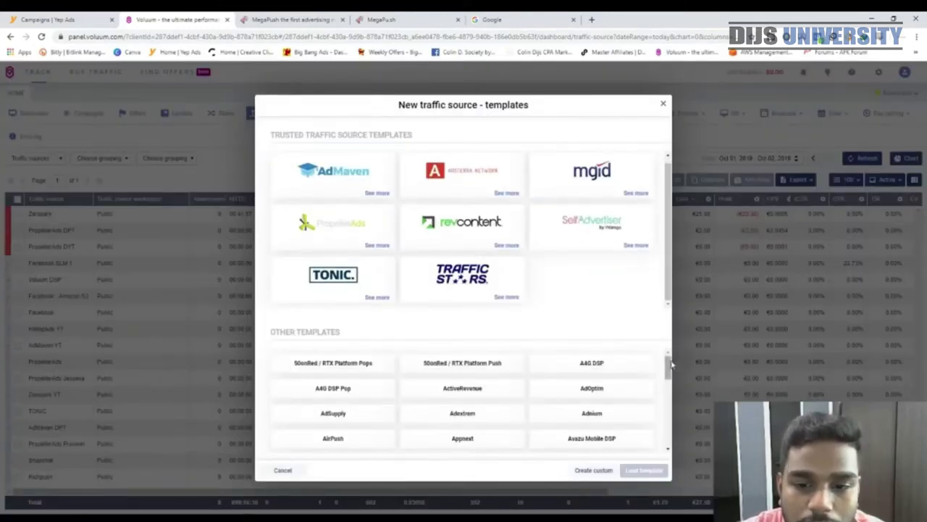
{"action": "left_click_drag", "start_coordinate": [666, 368], "coordinate": [668, 403]}
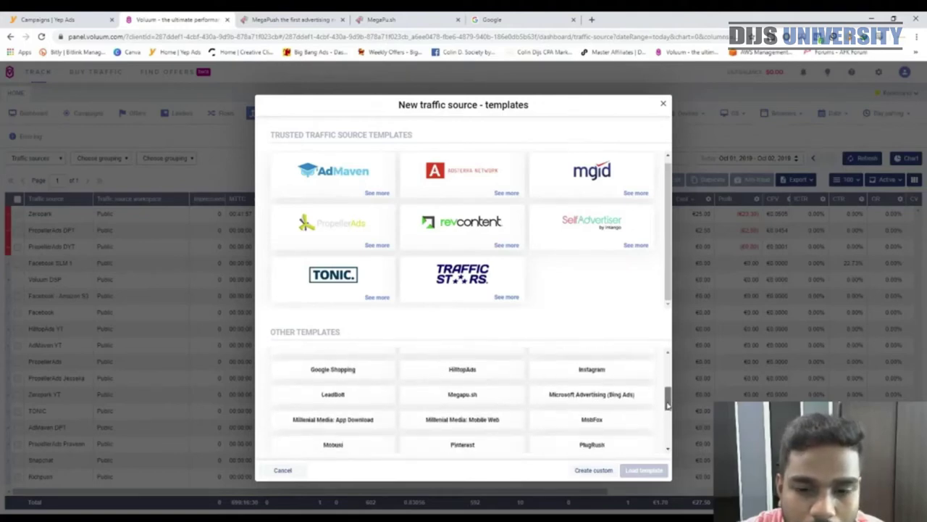
{"action": "left_click", "coordinate": [483, 396]}
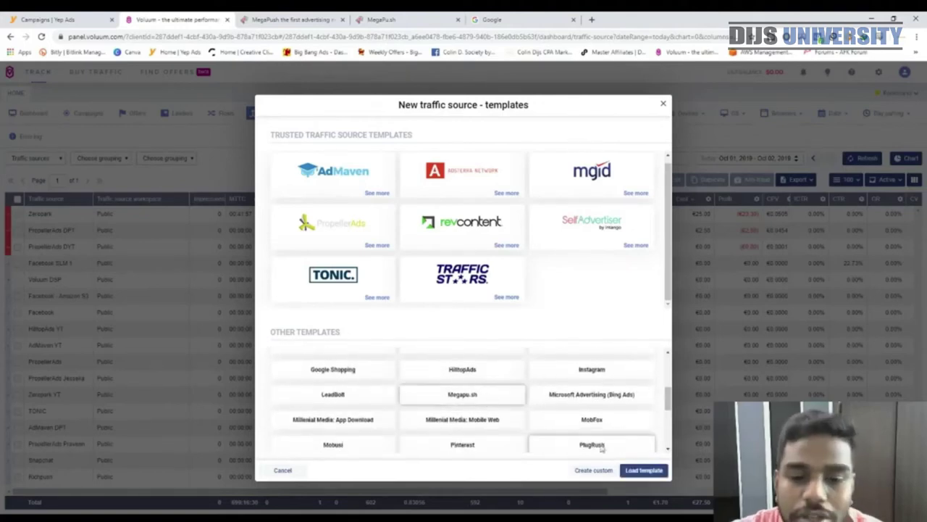
{"action": "left_click", "coordinate": [634, 473]}
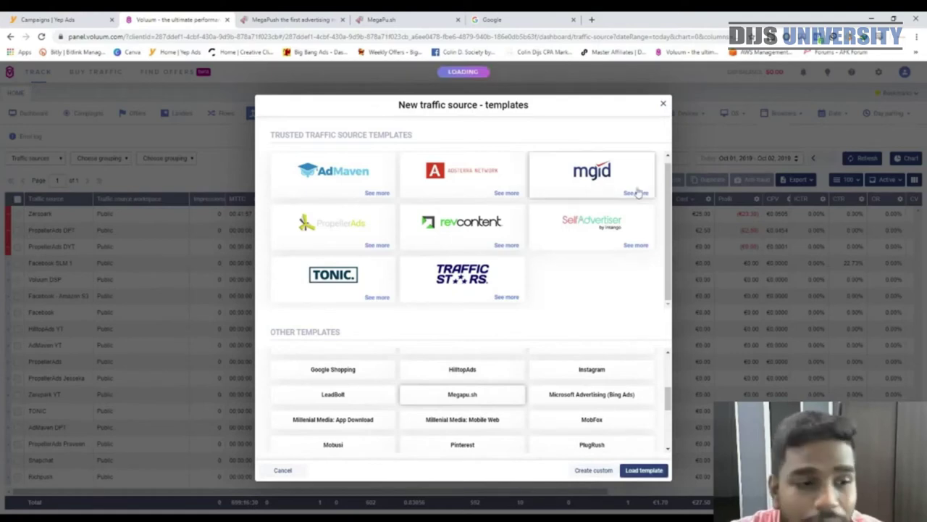
{"action": "scroll", "coordinate": [794, 345], "scroll_direction": "down", "scroll_amount": 3}
{"action": "scroll", "coordinate": [697, 307], "scroll_direction": "up", "scroll_amount": 3}
{"action": "scroll", "coordinate": [706, 398], "scroll_direction": "down", "scroll_amount": 3}
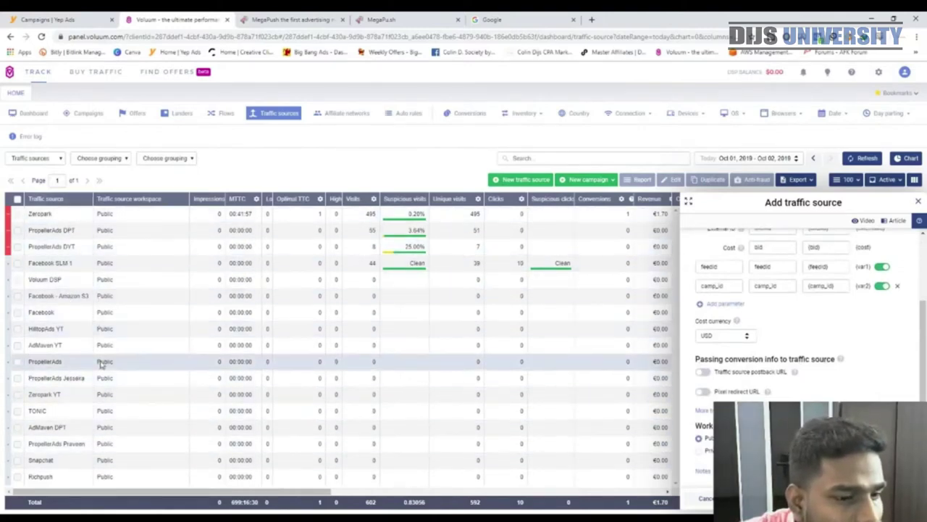
{"action": "left_click", "coordinate": [703, 496]}
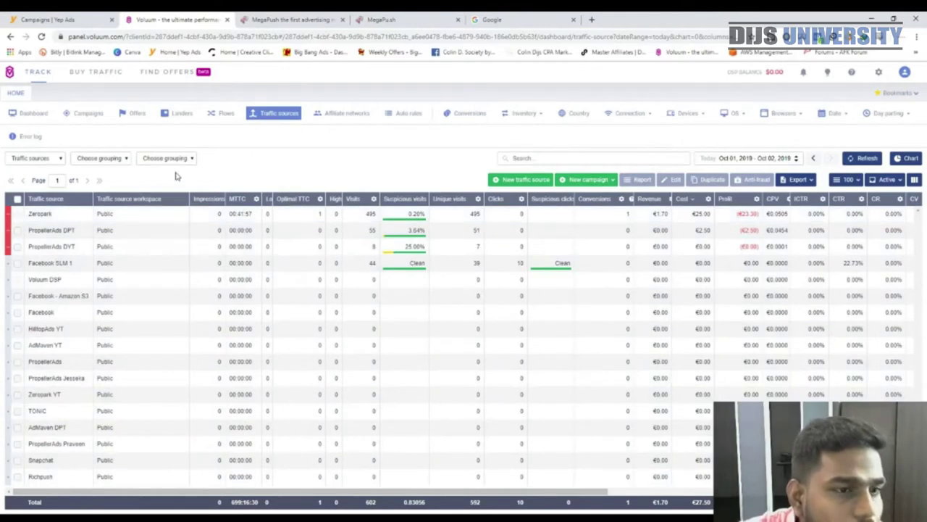
Add a traffic source from the Megapu.sh template, append the affiliate's first name to its name, and save it.
{"action": "left_click", "coordinate": [511, 180]}
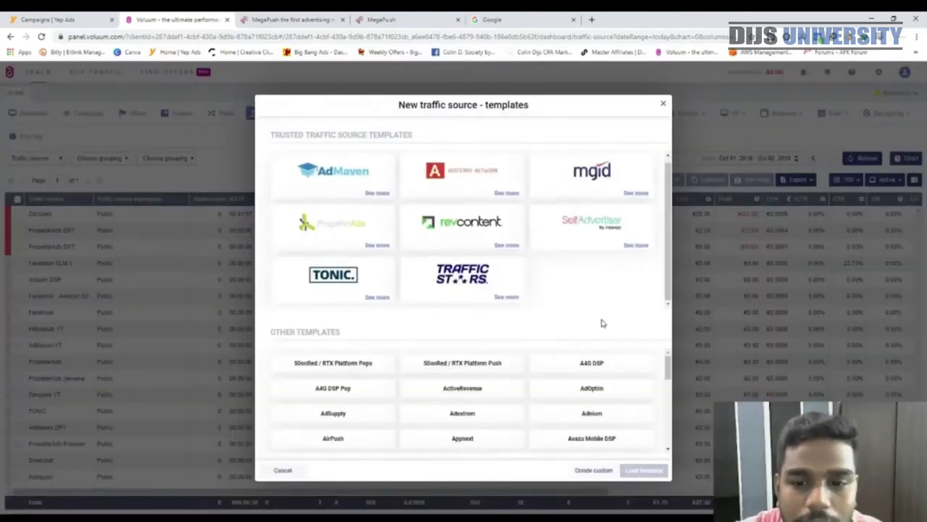
{"action": "scroll", "coordinate": [667, 372], "scroll_direction": "down", "scroll_amount": 10}
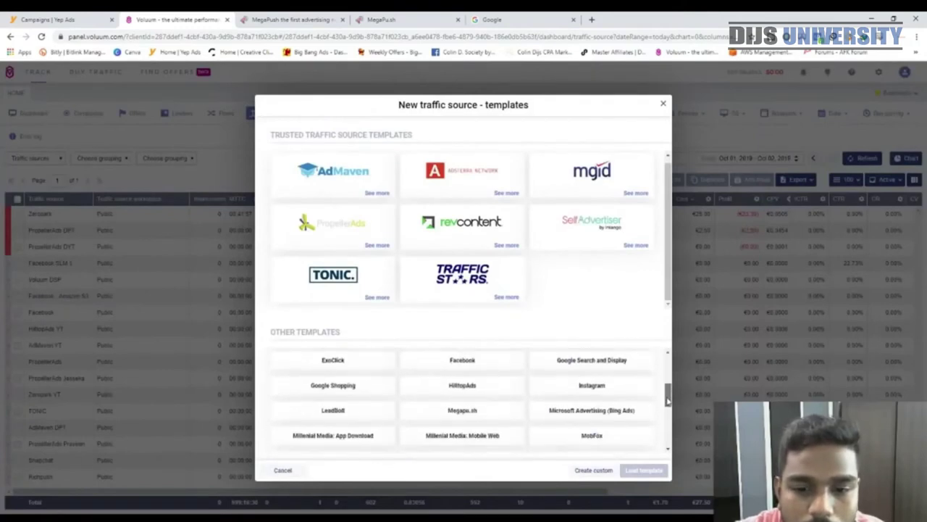
{"action": "scroll", "coordinate": [487, 426], "scroll_direction": "up", "scroll_amount": 3}
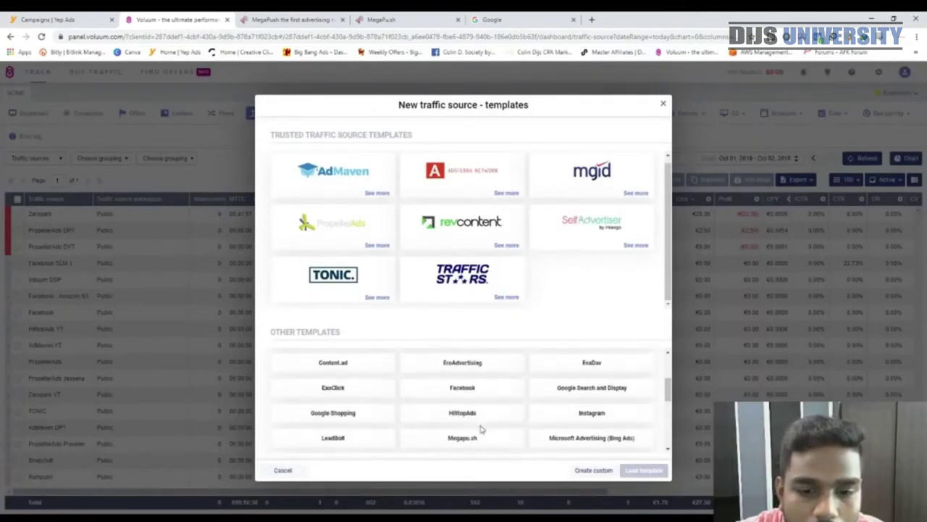
{"action": "left_click", "coordinate": [488, 440]}
{"action": "left_click", "coordinate": [644, 470]}
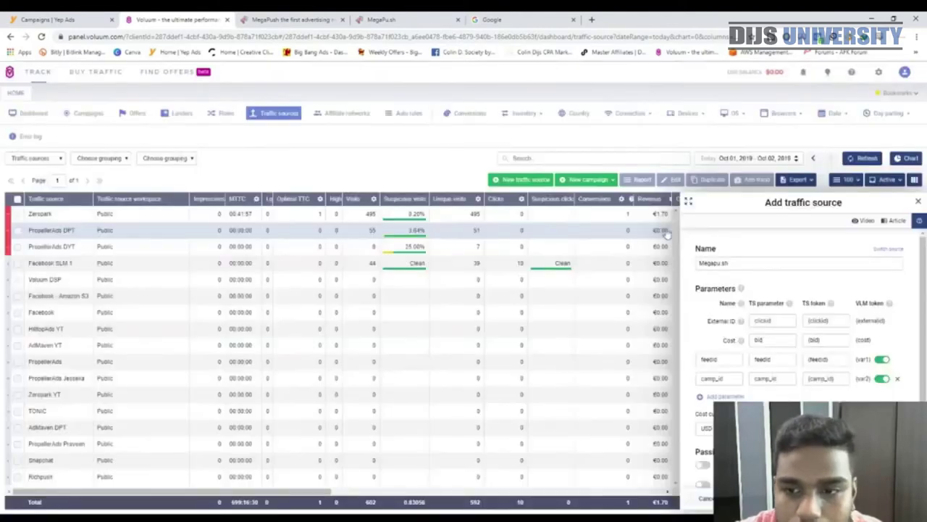
{"action": "left_click", "coordinate": [769, 267]}
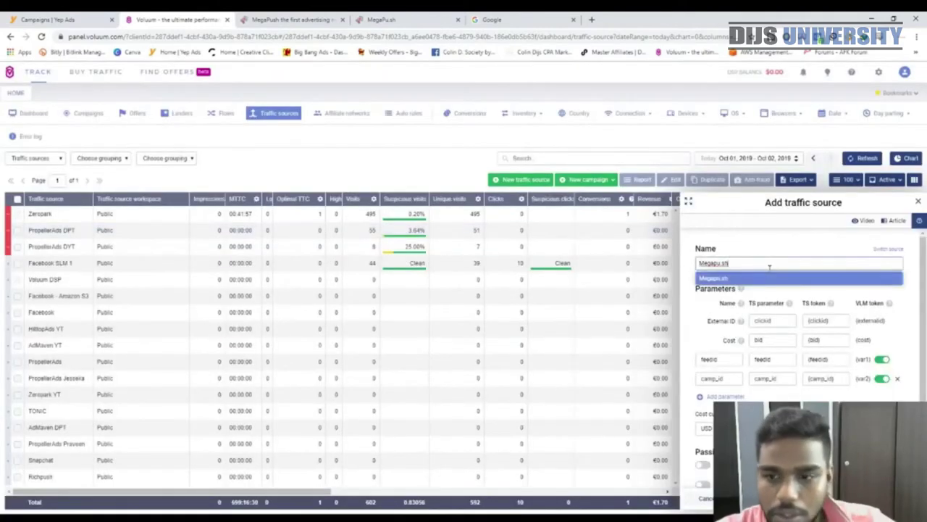
{"action": "type", "text": "Praveen"}
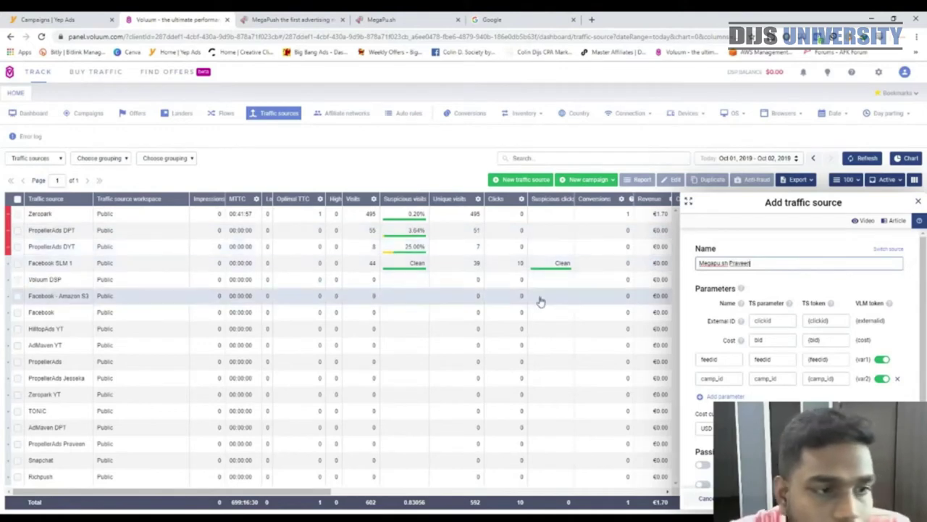
{"action": "scroll", "coordinate": [743, 335], "scroll_direction": "down", "scroll_amount": 2}
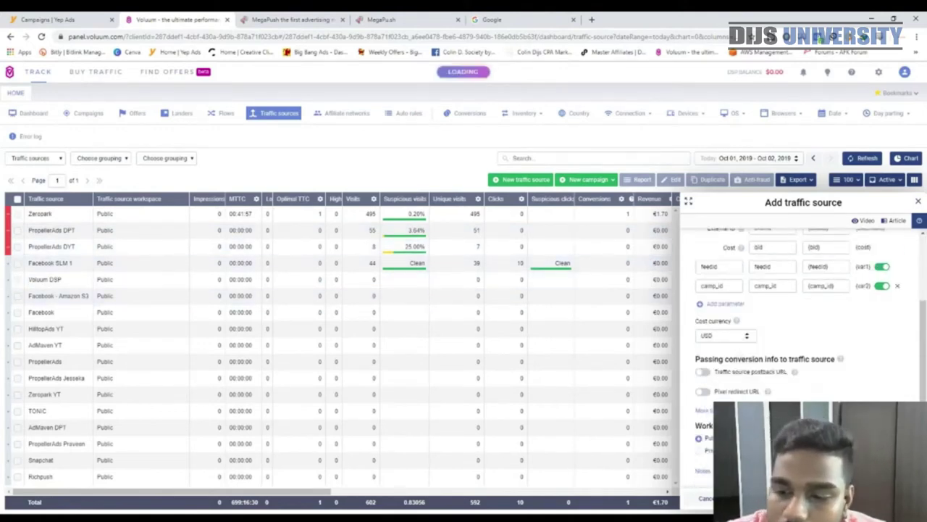
{"action": "left_click", "coordinate": [895, 499]}
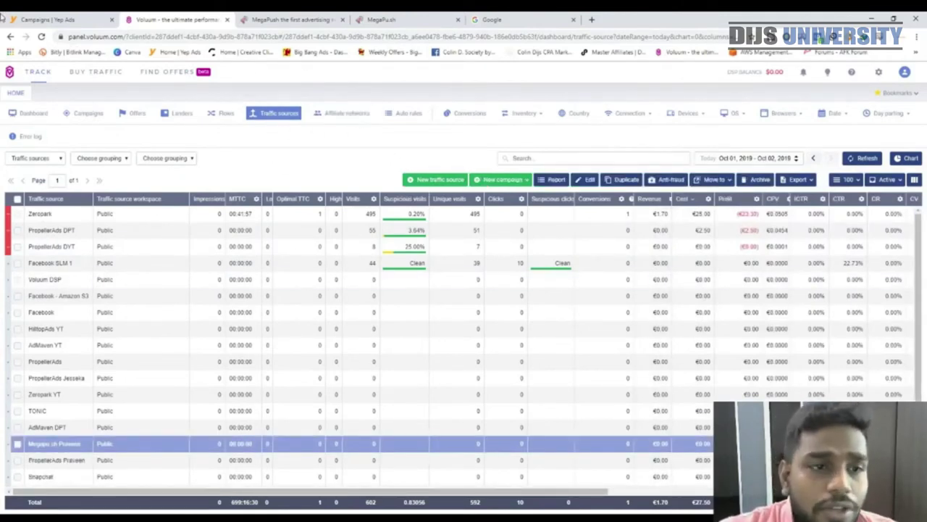
Create a new offer under the affiliate's Yepads network, set its country to Switzerland, and name it Nike Voucher.
{"action": "left_click", "coordinate": [138, 113]}
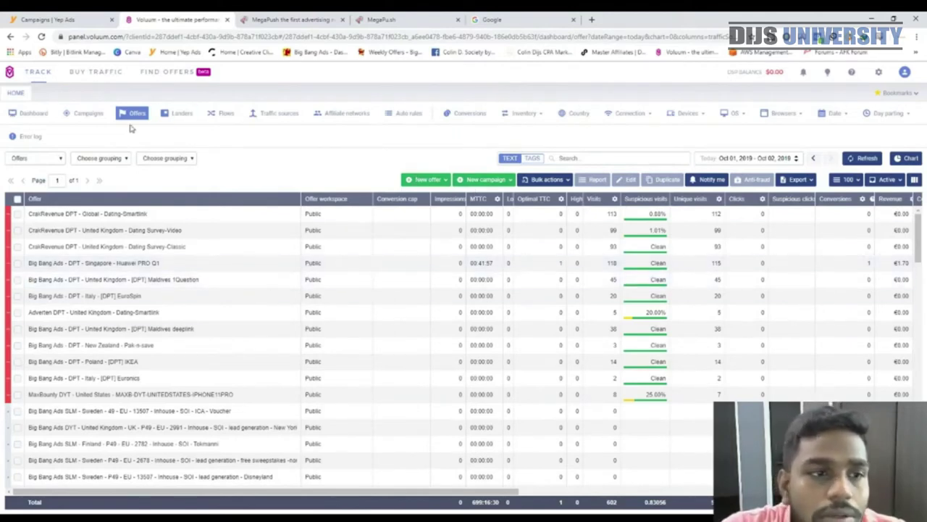
{"action": "left_click", "coordinate": [426, 180]}
{"action": "left_click", "coordinate": [412, 199]}
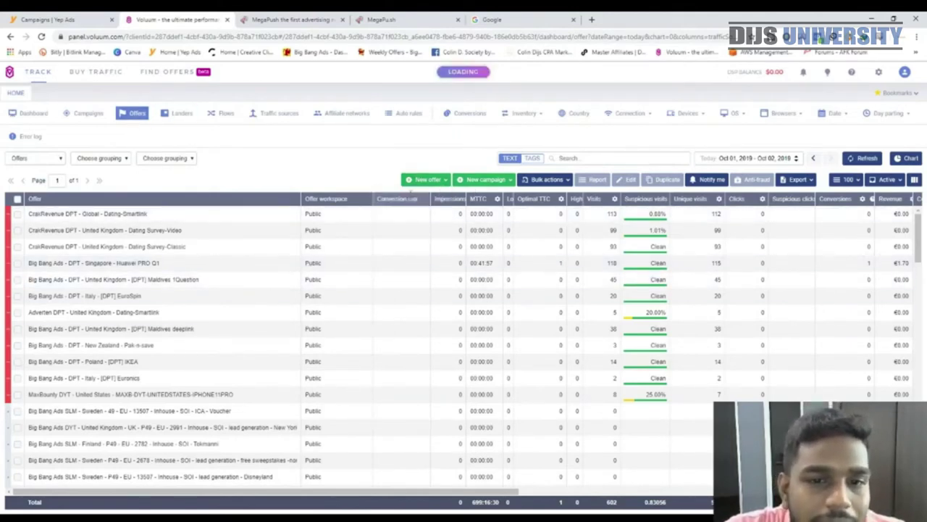
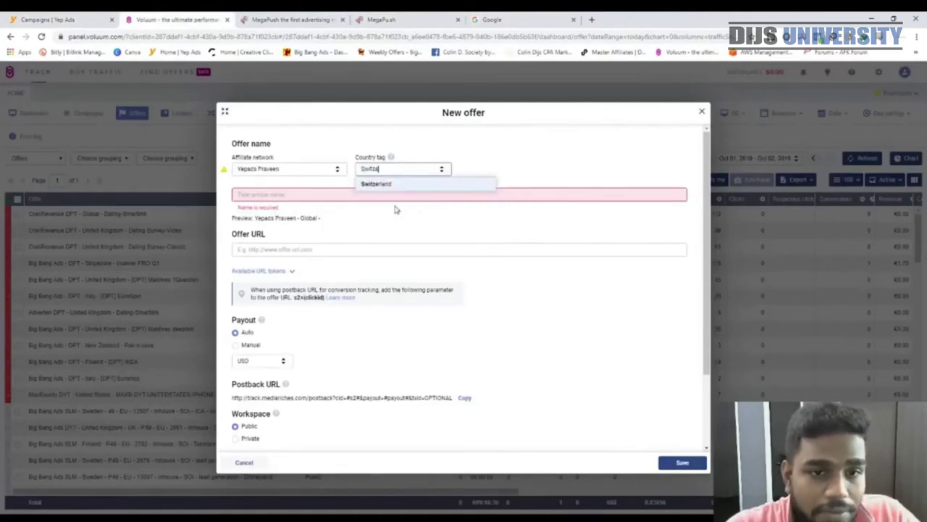
{"action": "left_click", "coordinate": [400, 184]}
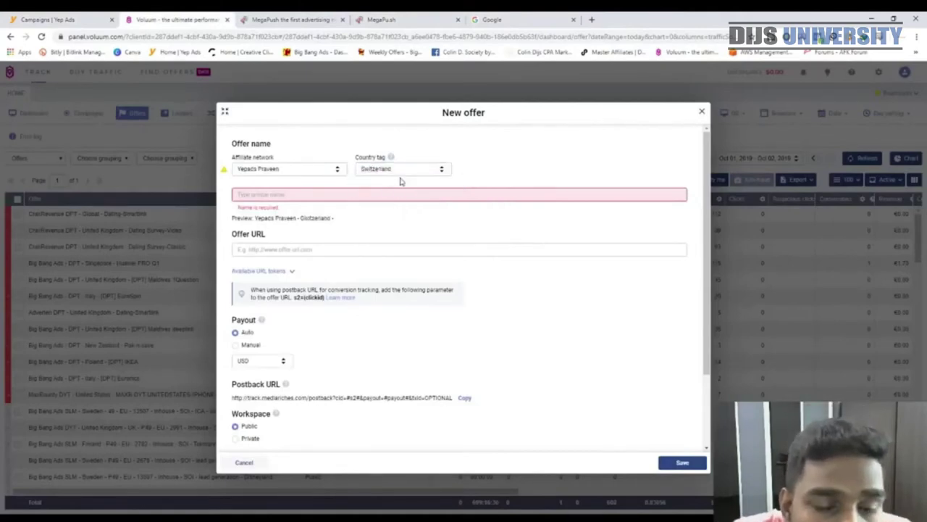
{"action": "left_click", "coordinate": [303, 250]}
{"action": "left_click", "coordinate": [258, 194]}
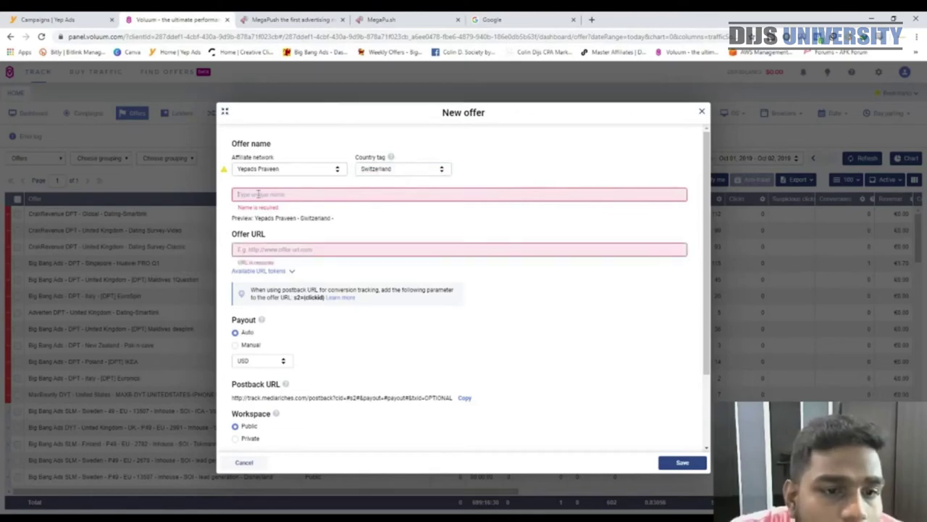
{"action": "type", "text": "NikeVoucher"}
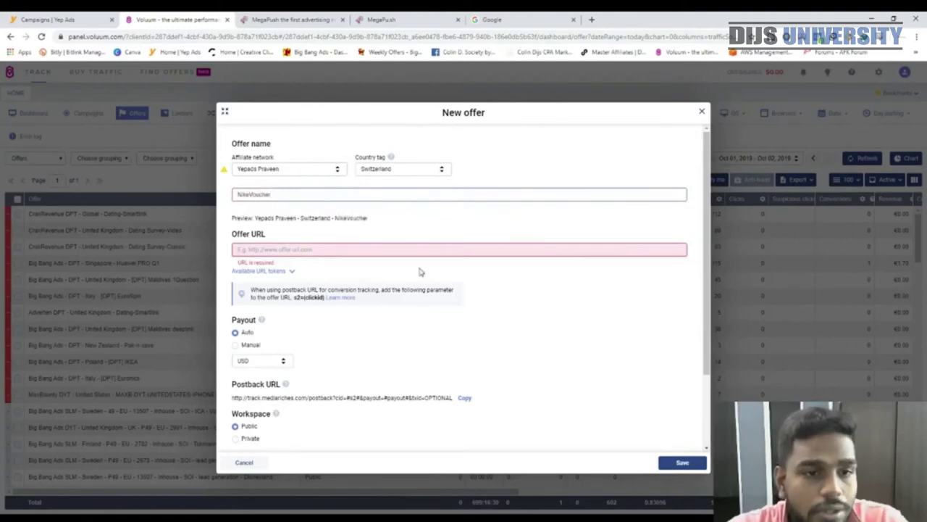
{"action": "double_click", "coordinate": [247, 192]}
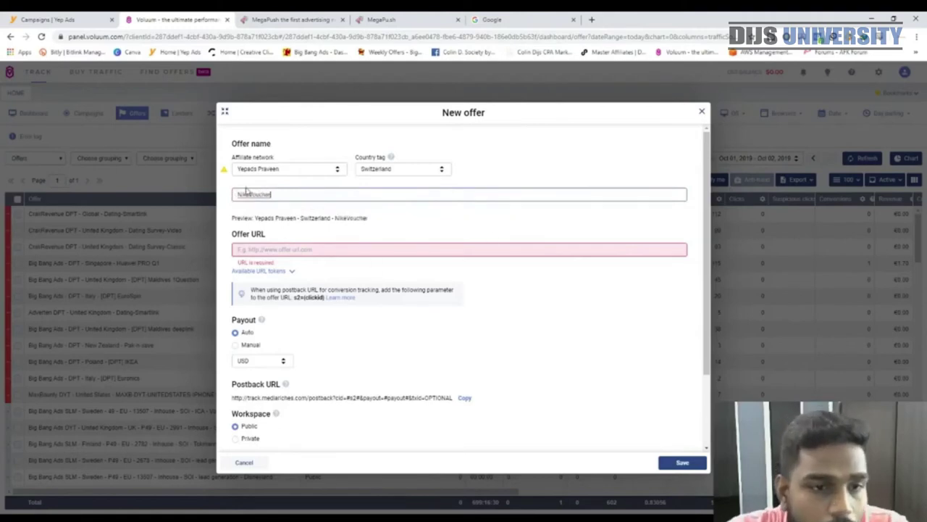
{"action": "left_click", "coordinate": [252, 194]}
Copy the Nike voucher campaign link from Yep Ads and paste it as the offer URL in Voluum.
{"action": "left_click", "coordinate": [352, 250]}
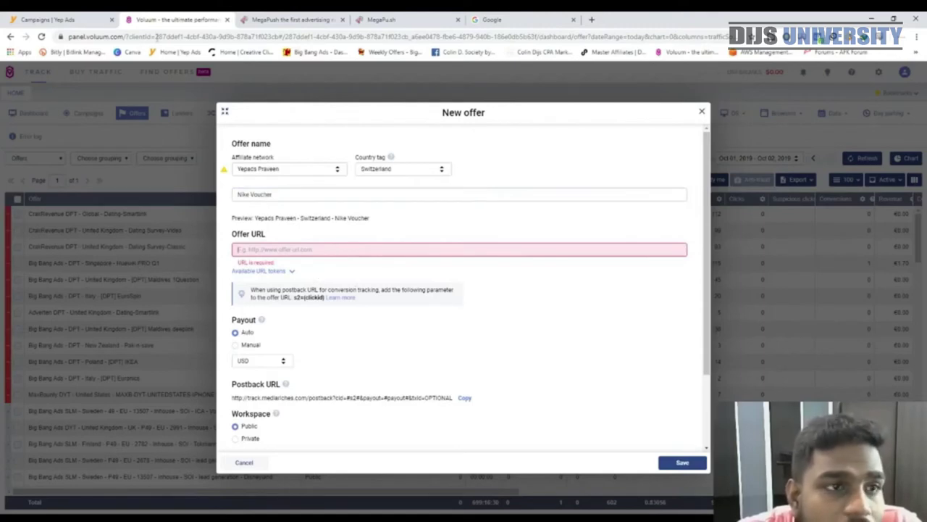
{"action": "left_click", "coordinate": [64, 19]}
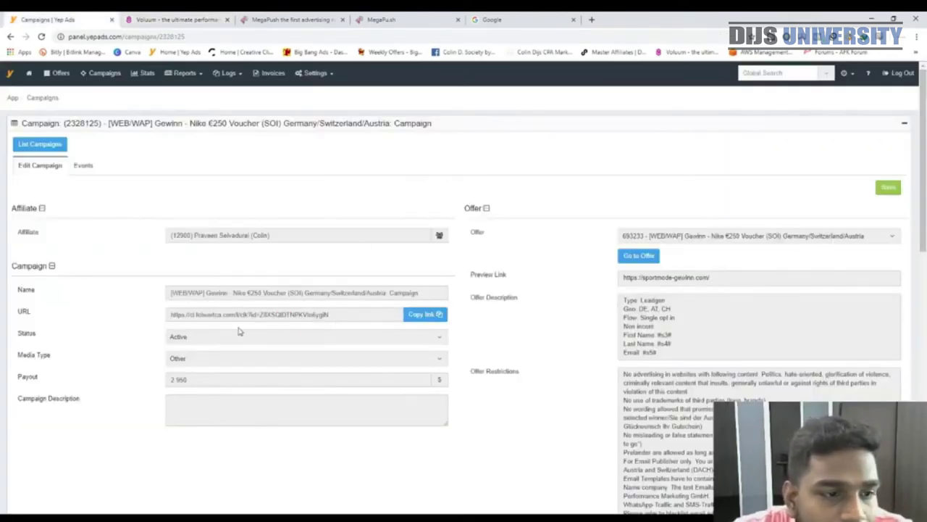
{"action": "left_click", "coordinate": [435, 317]}
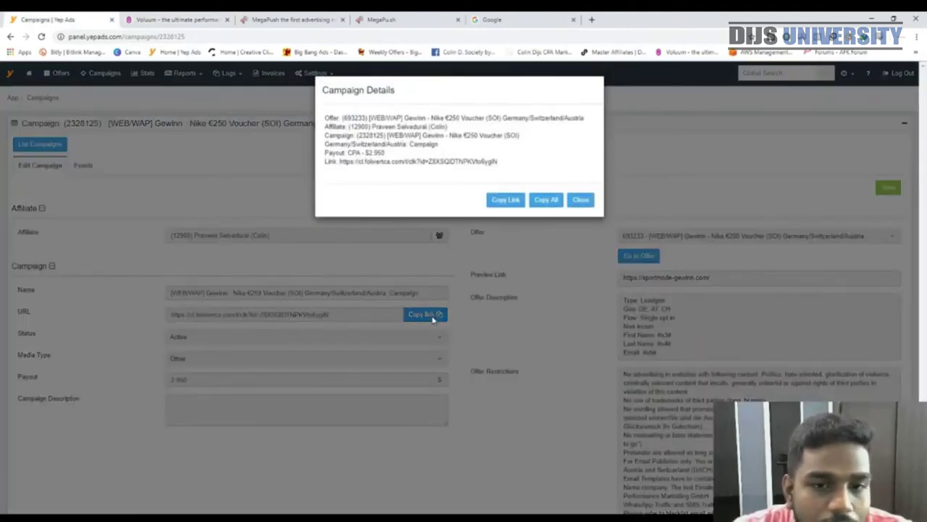
{"action": "left_click", "coordinate": [498, 208]}
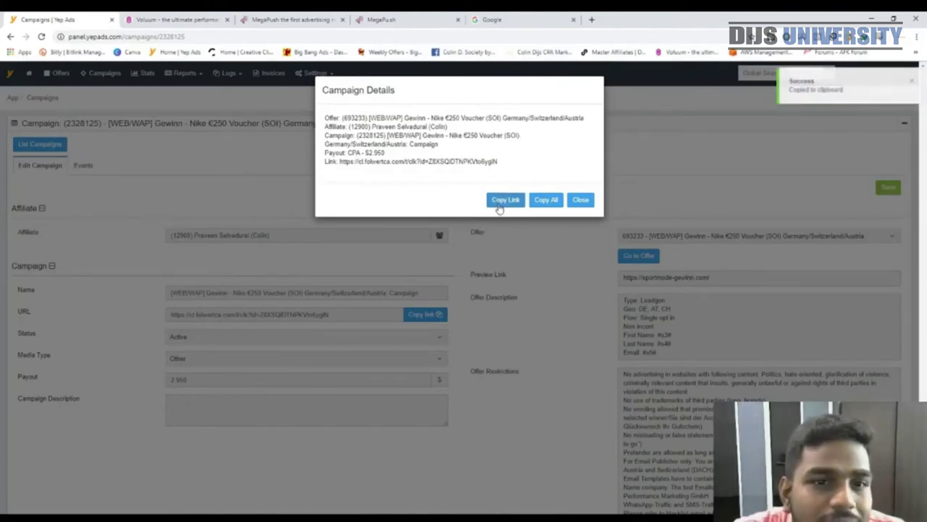
{"action": "left_click", "coordinate": [176, 19]}
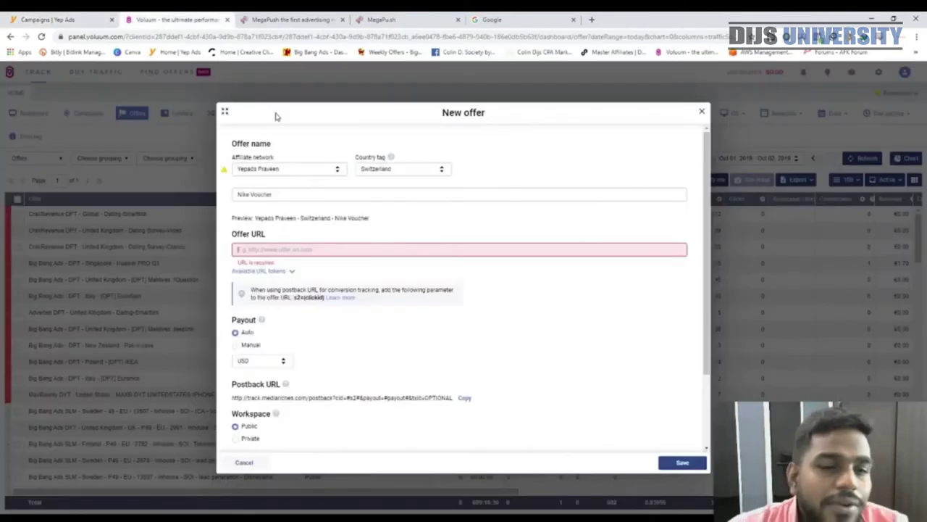
{"action": "left_click", "coordinate": [314, 249]}
{"action": "key", "text": "ctrl+v"}
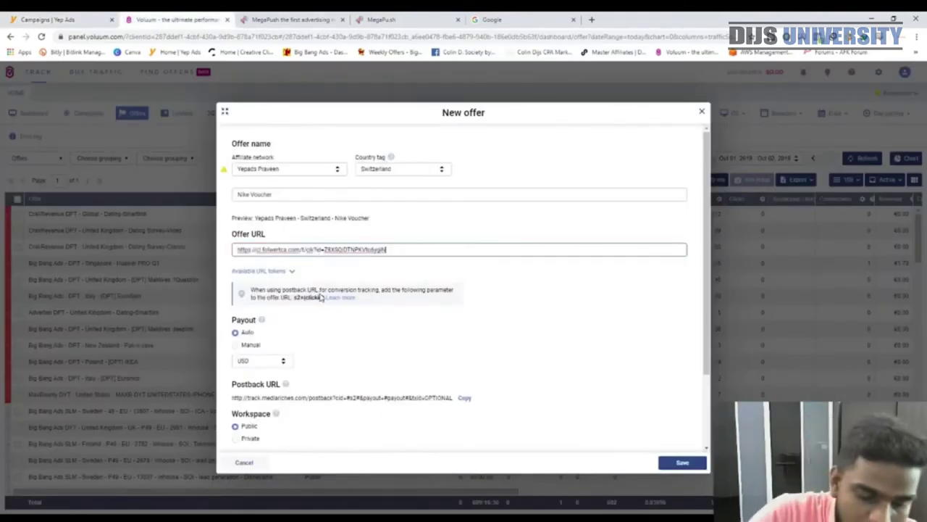
Append an ampersand and the suggested s2={clickid} tracking parameter to the end of the offer URL.
{"action": "type", "text": "A"}
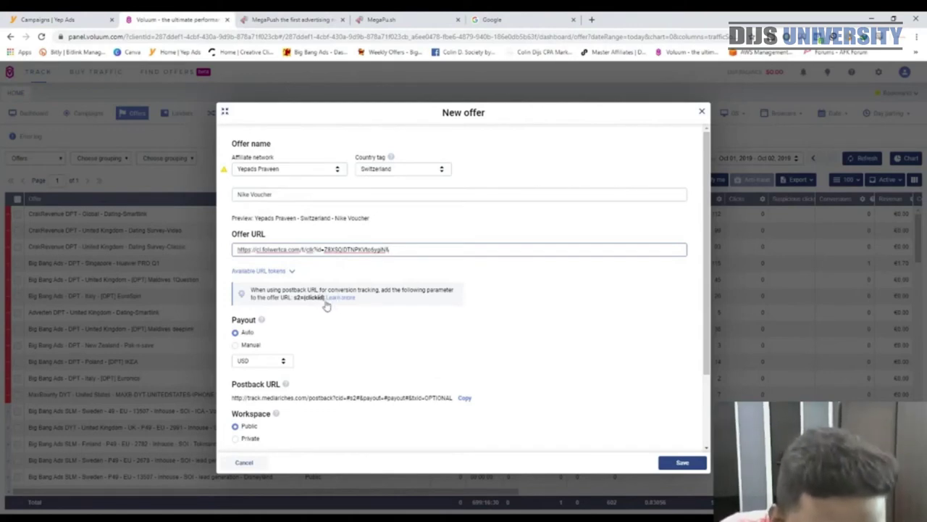
{"action": "left_click", "coordinate": [324, 297]}
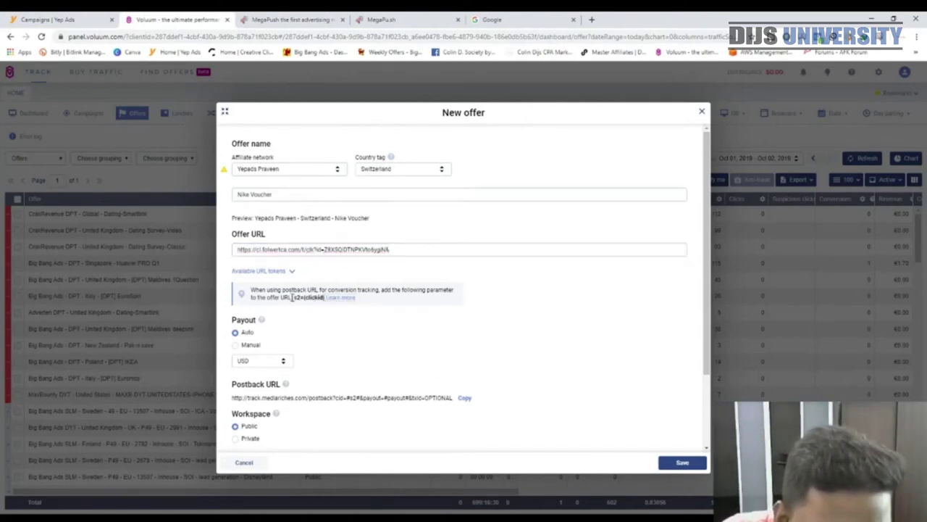
{"action": "left_click_drag", "start_coordinate": [293, 297], "coordinate": [313, 298]}
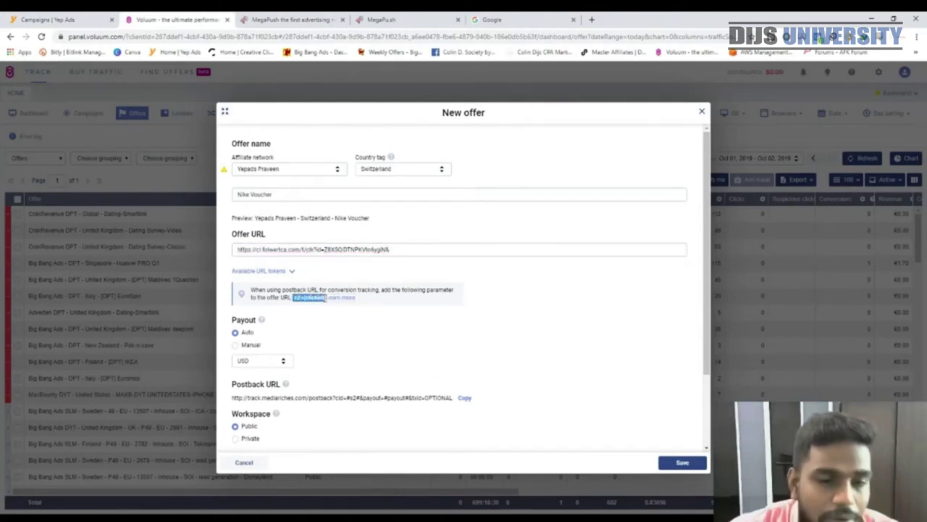
{"action": "left_click", "coordinate": [413, 250]}
{"action": "key", "text": "ctrl+v"}
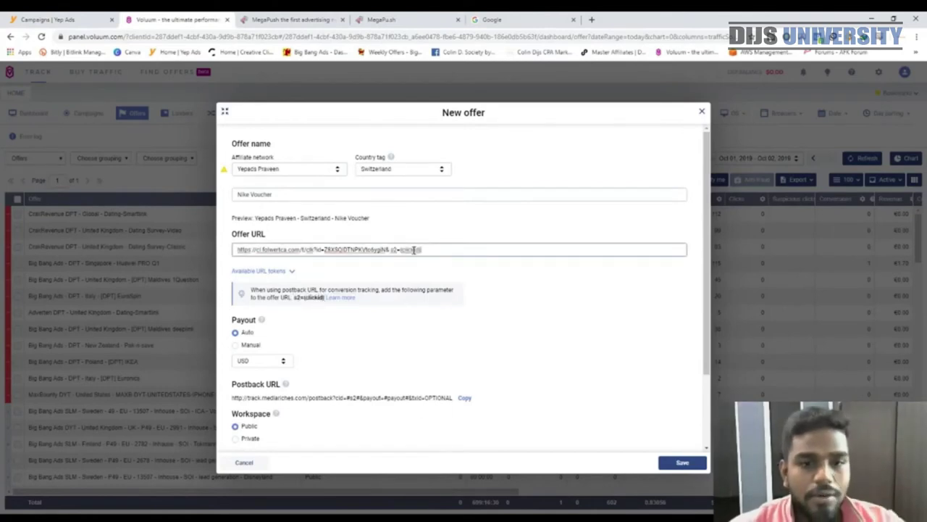
Take the payout from the Yep Ads campaign, enter it in Voluum as a manual payout of 2.95 USD, and save the offer.
{"action": "scroll", "coordinate": [241, 345], "scroll_direction": "down", "scroll_amount": 1}
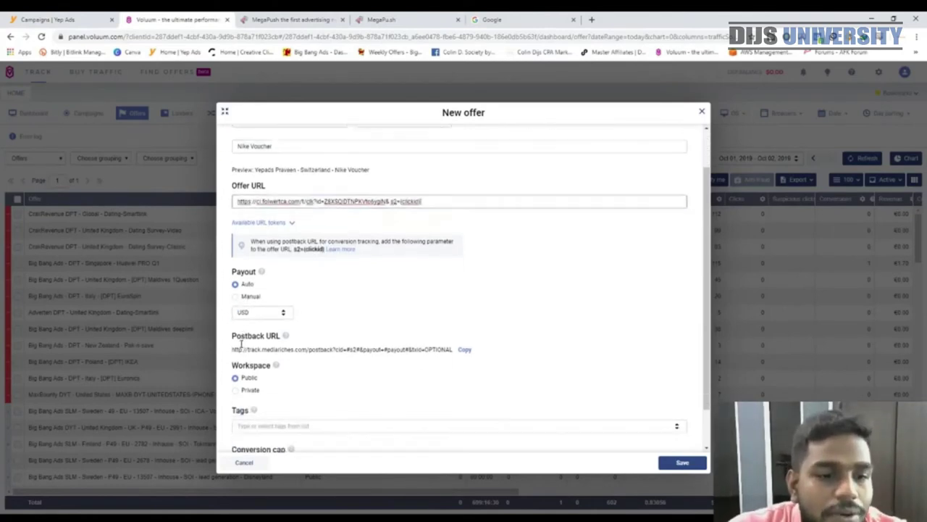
{"action": "left_click", "coordinate": [236, 297]}
{"action": "left_click", "coordinate": [102, 19]}
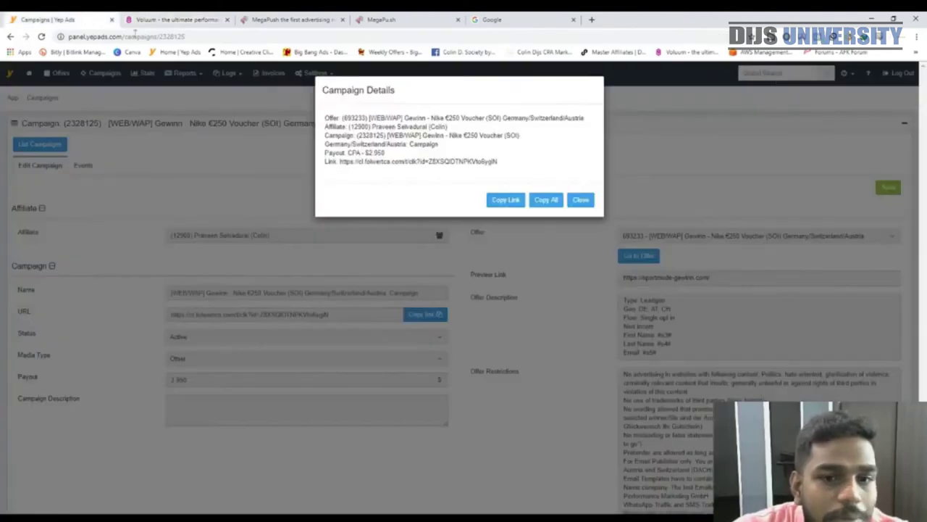
{"action": "left_click", "coordinate": [581, 200]}
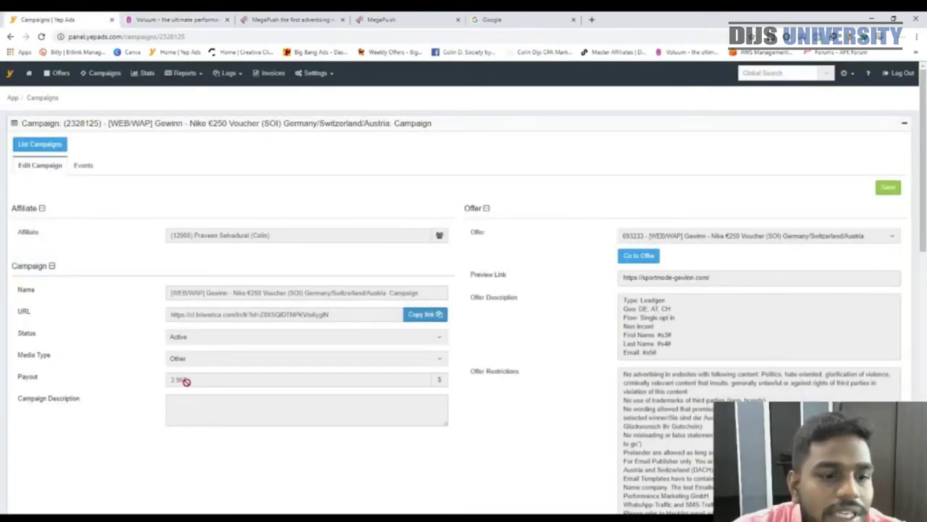
{"action": "left_click", "coordinate": [155, 17]}
{"action": "left_click", "coordinate": [255, 313]}
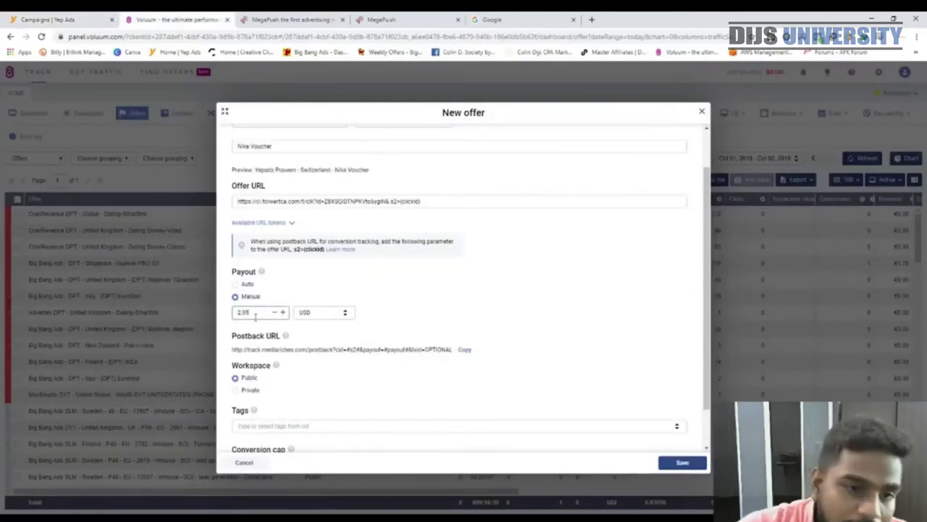
{"action": "scroll", "coordinate": [321, 362], "scroll_direction": "down", "scroll_amount": 1}
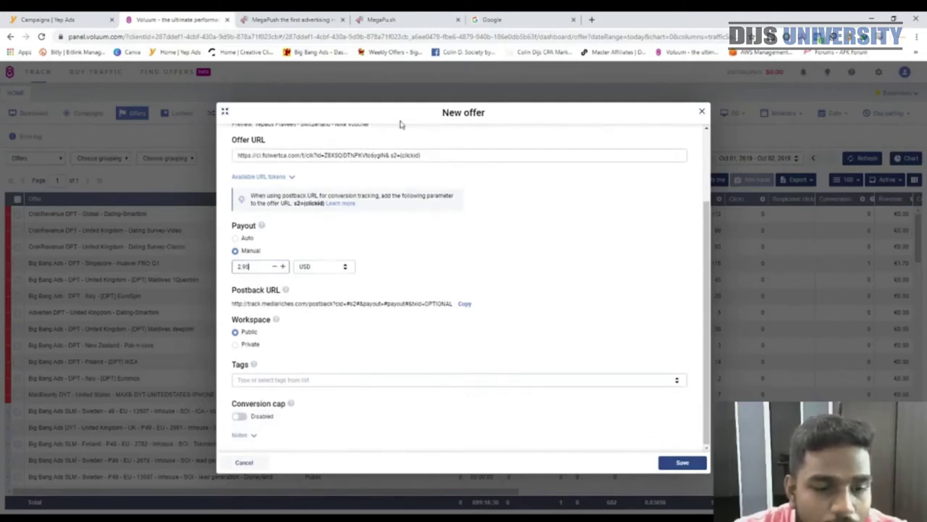
{"action": "left_click", "coordinate": [683, 462]}
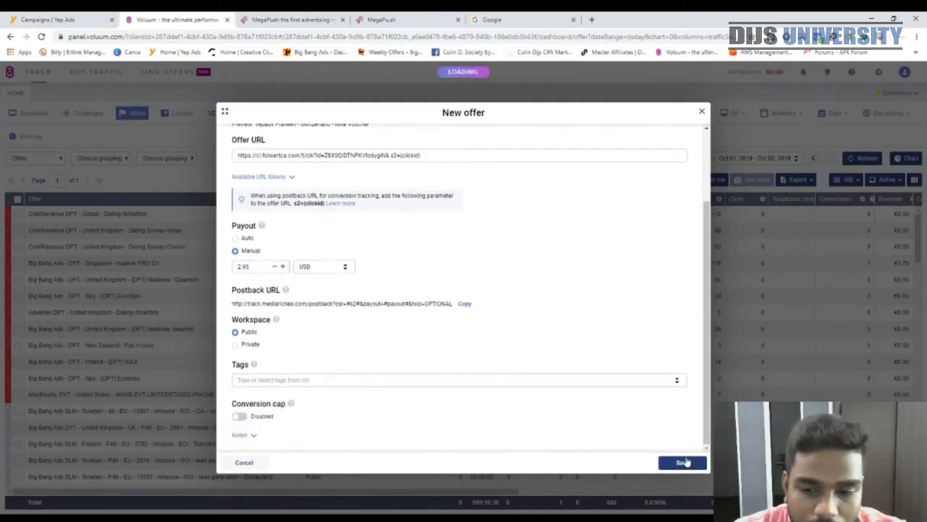
Check the campaigns list briefly and look through the offers list for the Nike Voucher offer.
{"action": "left_click", "coordinate": [87, 114]}
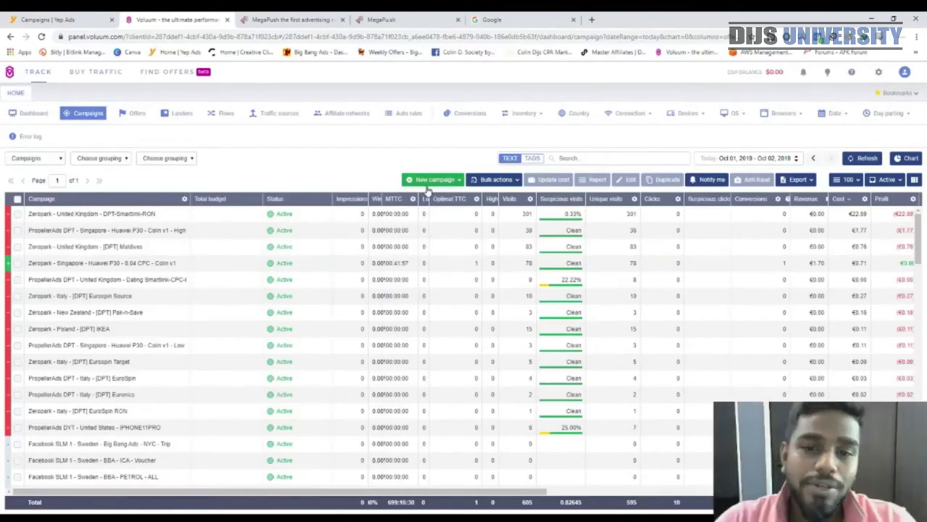
{"action": "left_click", "coordinate": [136, 113]}
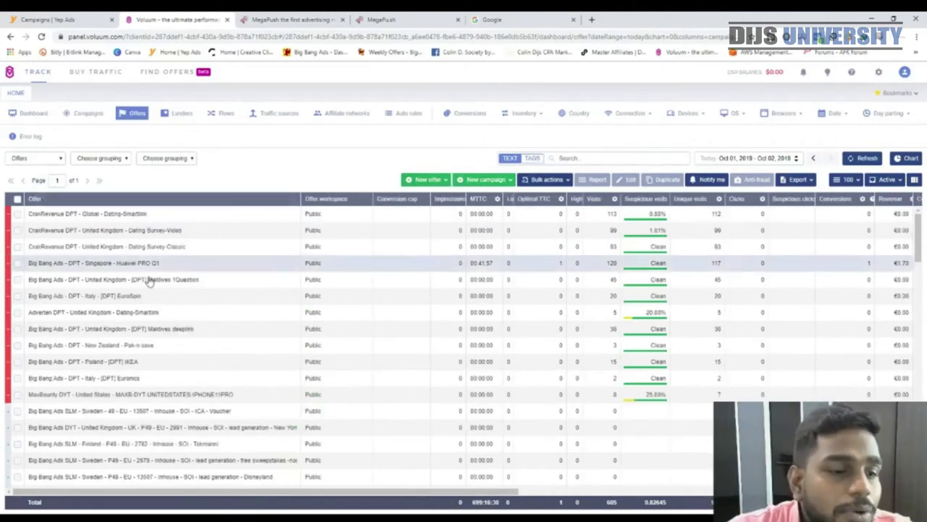
{"action": "scroll", "coordinate": [145, 391], "scroll_direction": "down", "scroll_amount": 5}
{"action": "scroll", "coordinate": [144, 391], "scroll_direction": "down", "scroll_amount": 10}
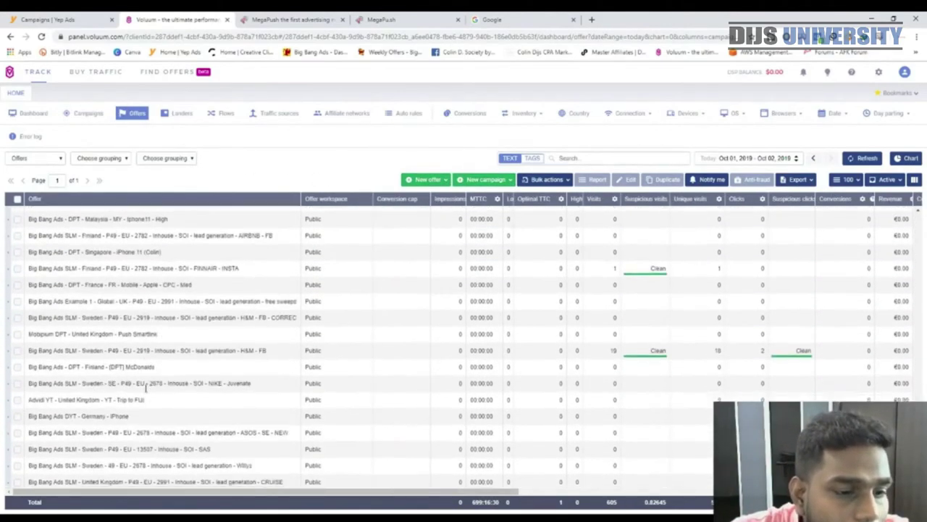
{"action": "scroll", "coordinate": [144, 387], "scroll_direction": "down", "scroll_amount": 10}
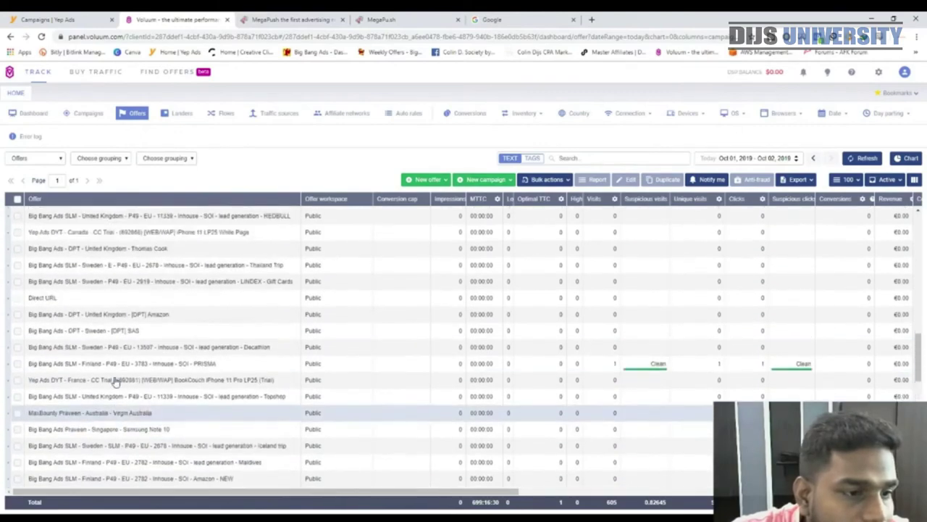
{"action": "scroll", "coordinate": [114, 382], "scroll_direction": "up", "scroll_amount": 10}
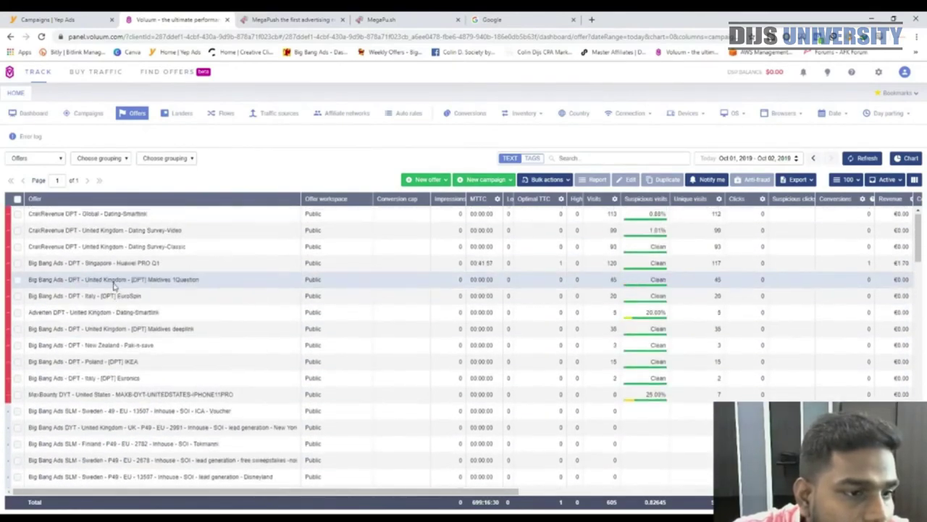
{"action": "scroll", "coordinate": [114, 282], "scroll_direction": "down", "scroll_amount": 10}
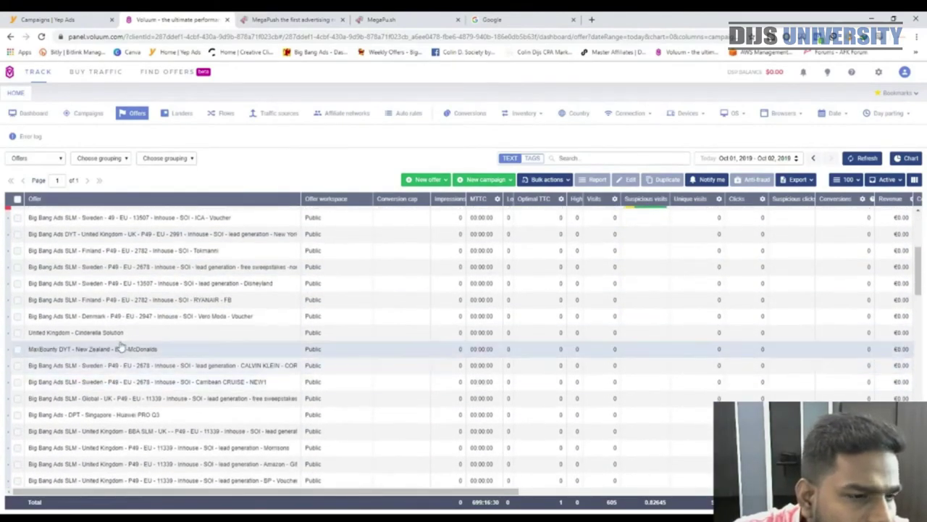
{"action": "scroll", "coordinate": [121, 348], "scroll_direction": "down", "scroll_amount": 5}
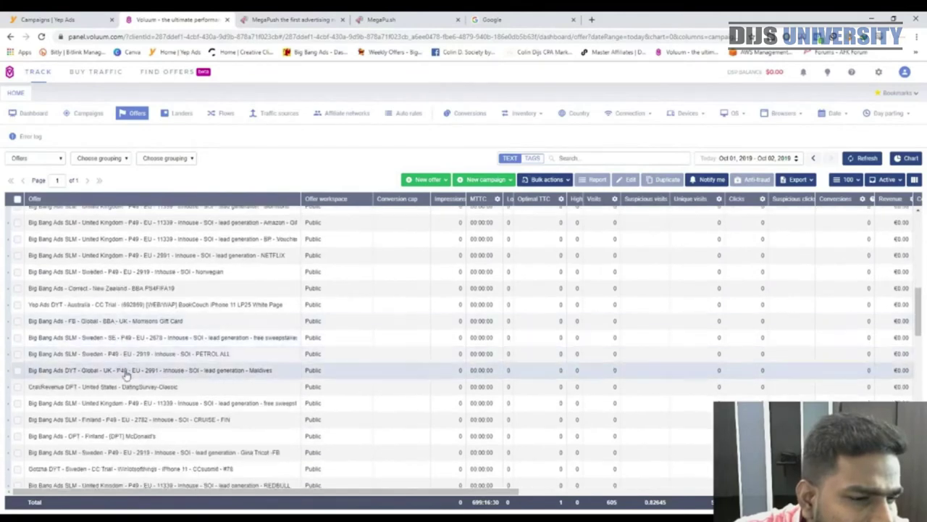
{"action": "scroll", "coordinate": [127, 421], "scroll_direction": "down", "scroll_amount": 5}
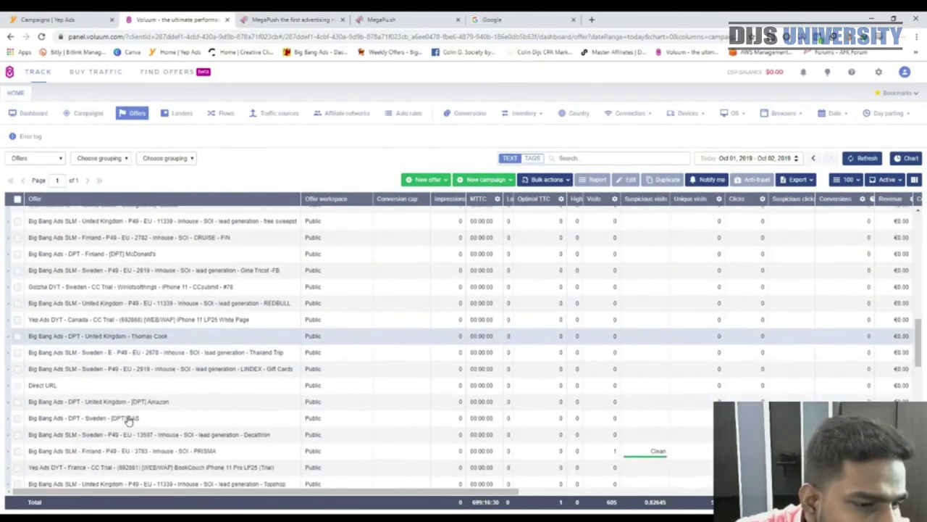
{"action": "scroll", "coordinate": [120, 406], "scroll_direction": "down", "scroll_amount": 3}
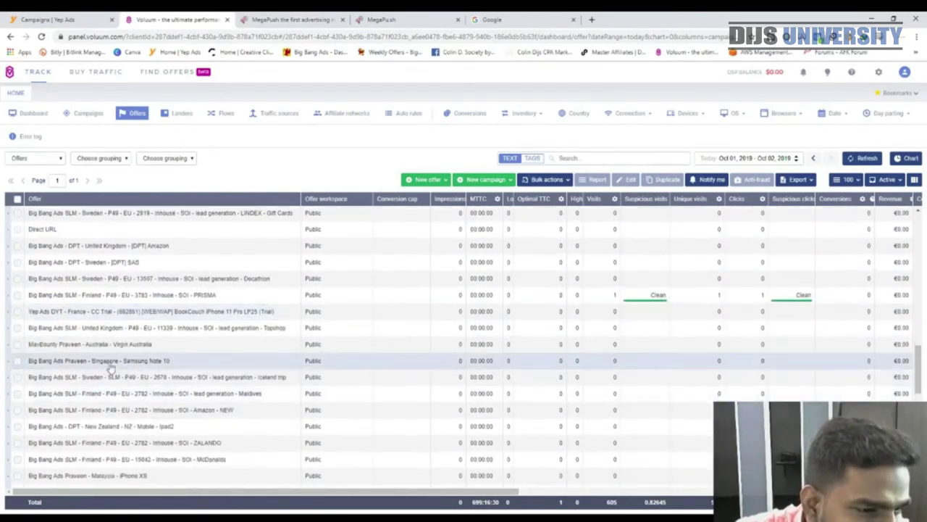
{"action": "scroll", "coordinate": [110, 368], "scroll_direction": "down", "scroll_amount": 8}
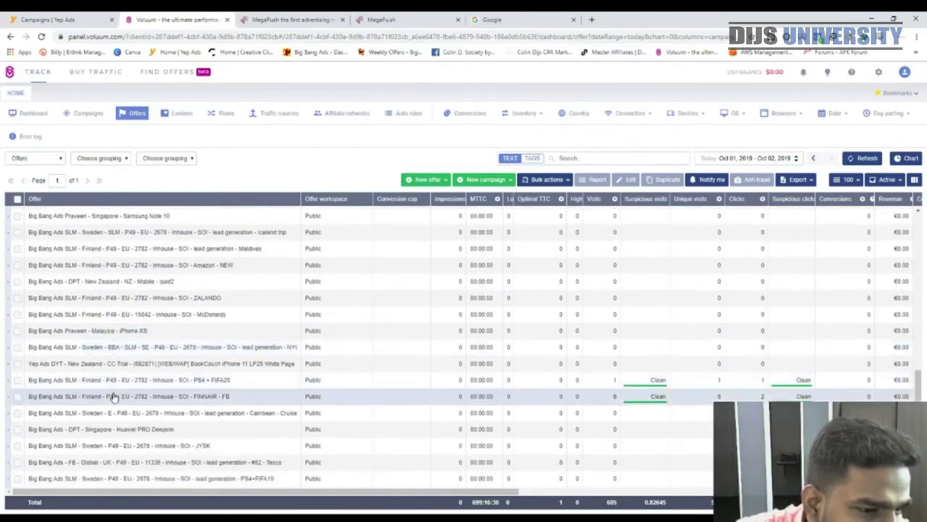
{"action": "scroll", "coordinate": [113, 398], "scroll_direction": "down", "scroll_amount": 6}
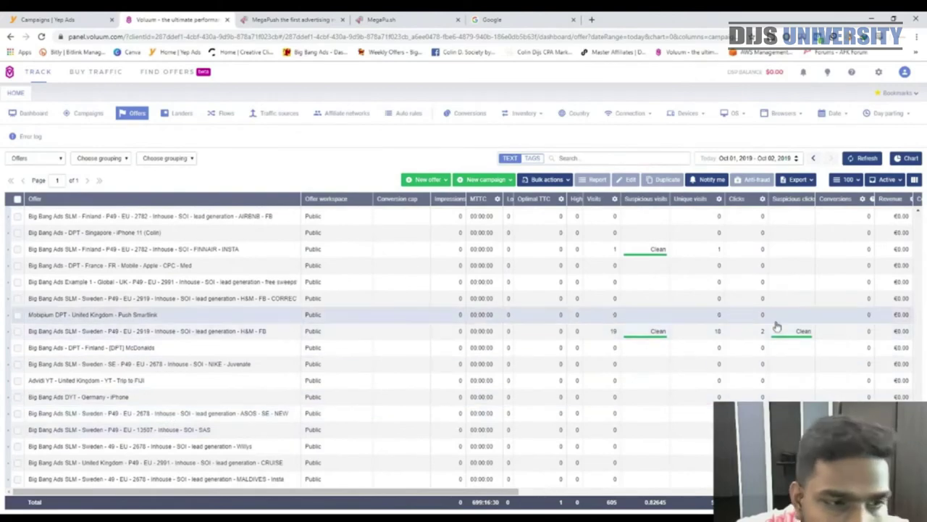
{"action": "scroll", "coordinate": [912, 229], "scroll_direction": "up", "scroll_amount": 10}
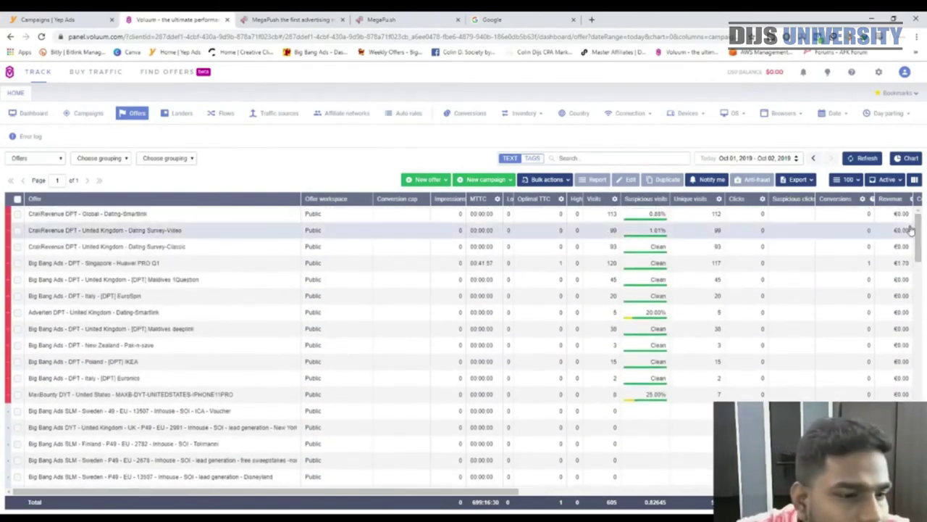
Apply the Oct 01 to Oct 02, 2019 date range and look through the offers list for the Nike Voucher offer.
{"action": "left_click", "coordinate": [761, 158]}
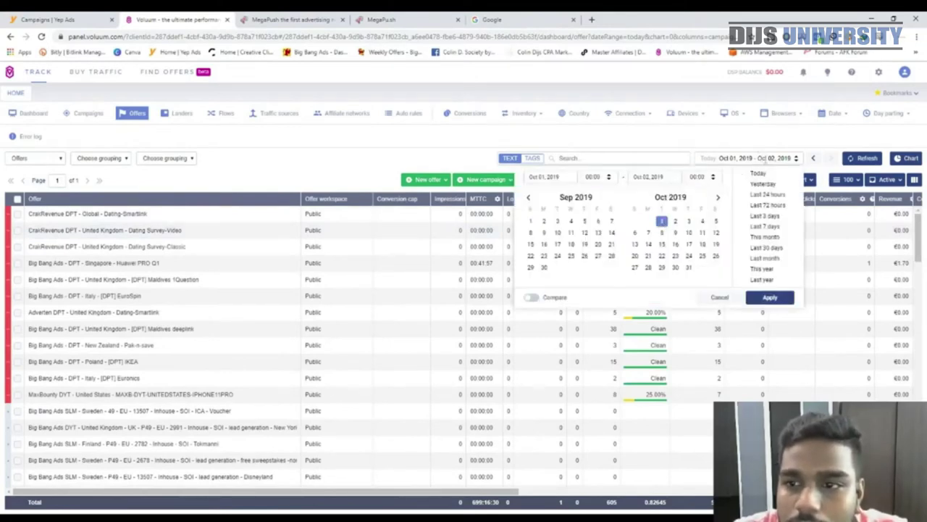
{"action": "left_click", "coordinate": [769, 298]}
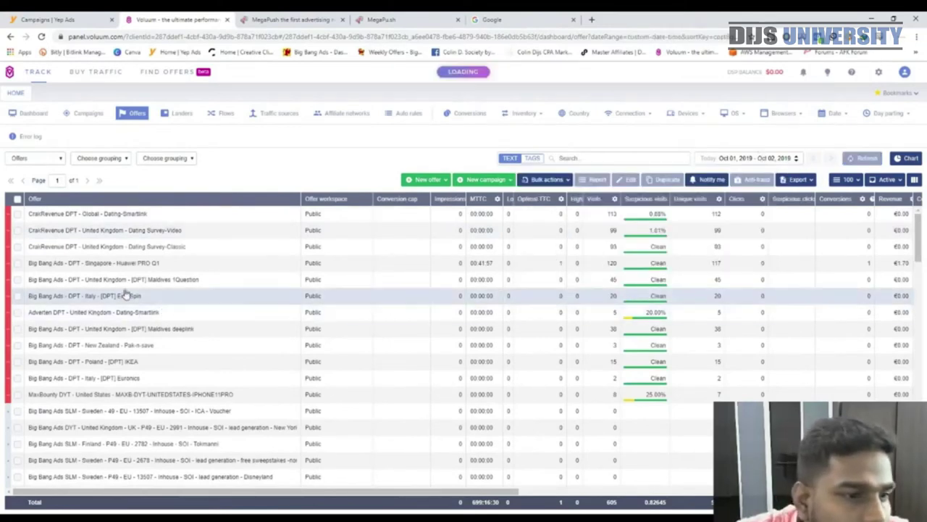
{"action": "scroll", "coordinate": [120, 327], "scroll_direction": "down", "scroll_amount": 2}
{"action": "scroll", "coordinate": [119, 329], "scroll_direction": "down", "scroll_amount": 4}
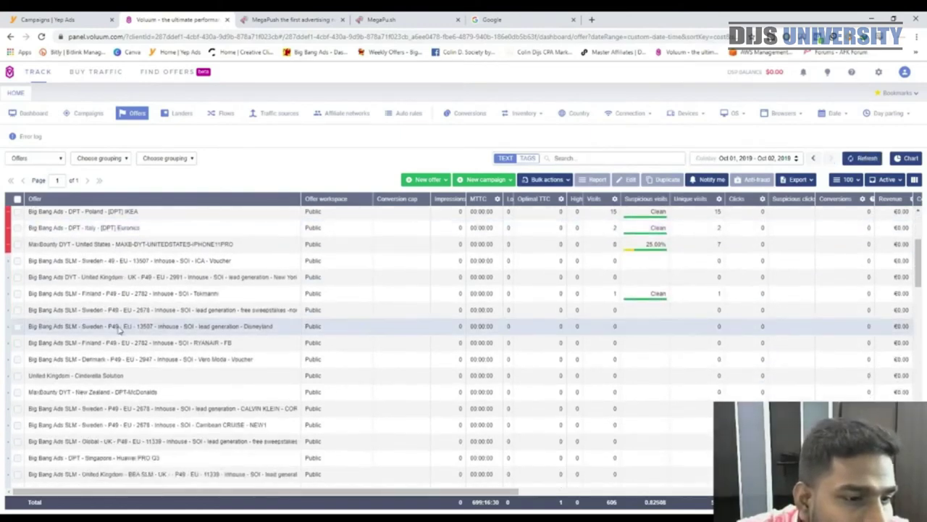
{"action": "scroll", "coordinate": [125, 350], "scroll_direction": "down", "scroll_amount": 6}
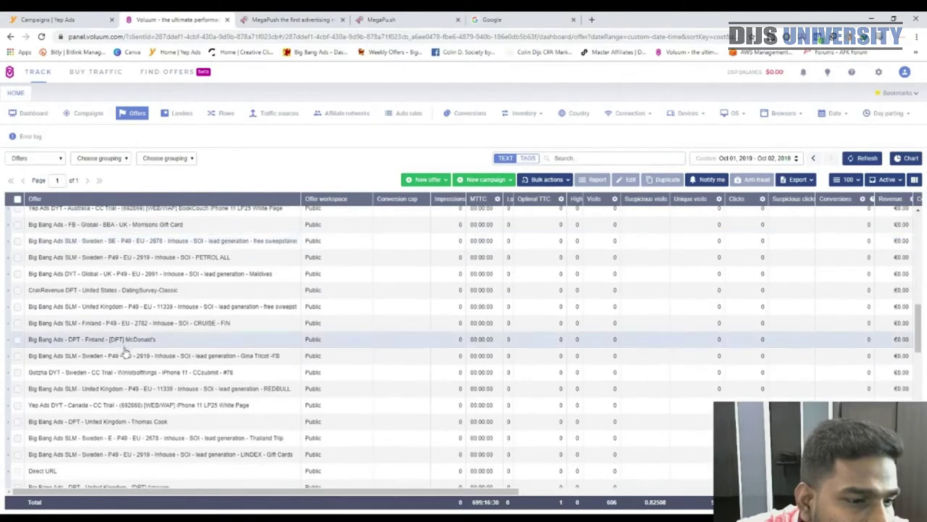
{"action": "scroll", "coordinate": [171, 404], "scroll_direction": "down", "scroll_amount": 5}
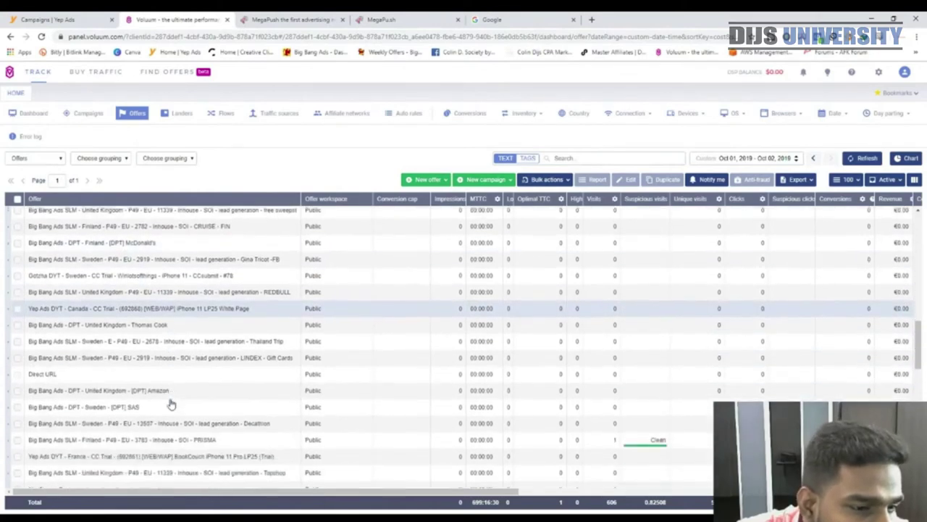
{"action": "scroll", "coordinate": [171, 403], "scroll_direction": "down", "scroll_amount": 3}
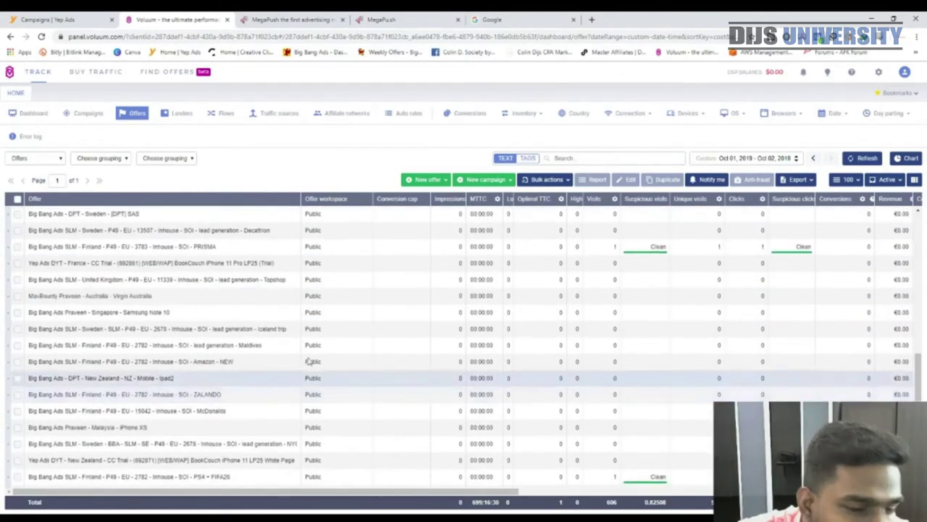
Search the offers list for "yepads".
{"action": "left_click", "coordinate": [609, 163]}
{"action": "type", "text": "sl"}
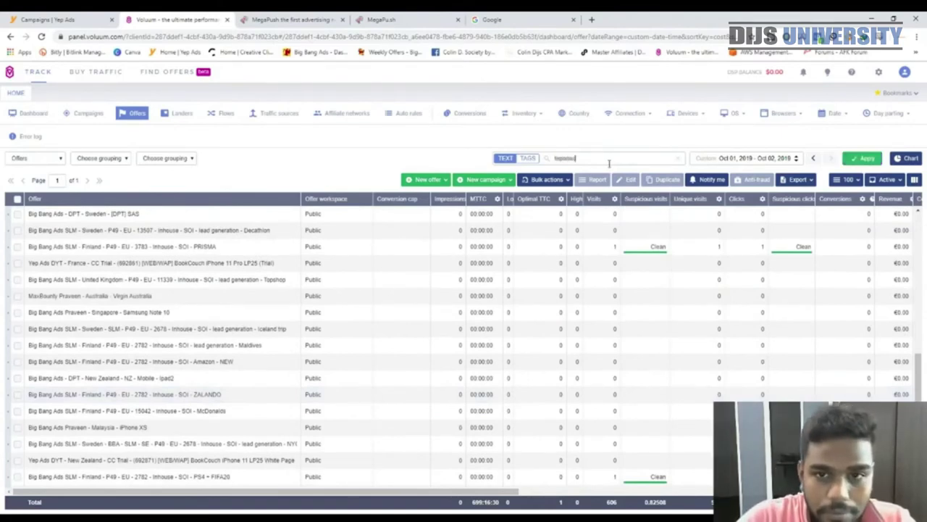
{"action": "key", "text": "BackSpace"}
{"action": "key", "text": "BackSpace"}
{"action": "key", "text": "BackSpace"}
{"action": "key", "text": "BackSpace"}
{"action": "key", "text": "BackSpace"}
{"action": "key", "text": "BackSpace"}
{"action": "type", "text": "yepads"}
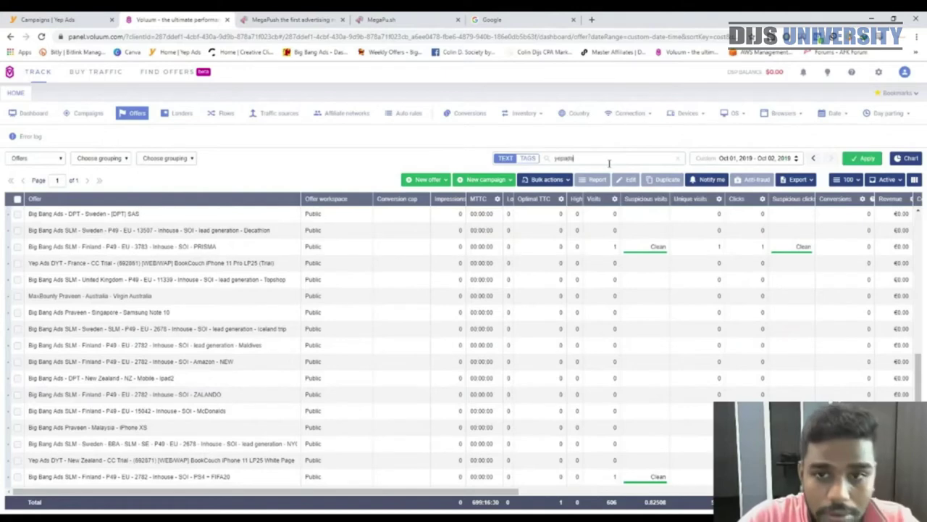
{"action": "key", "text": "Return"}
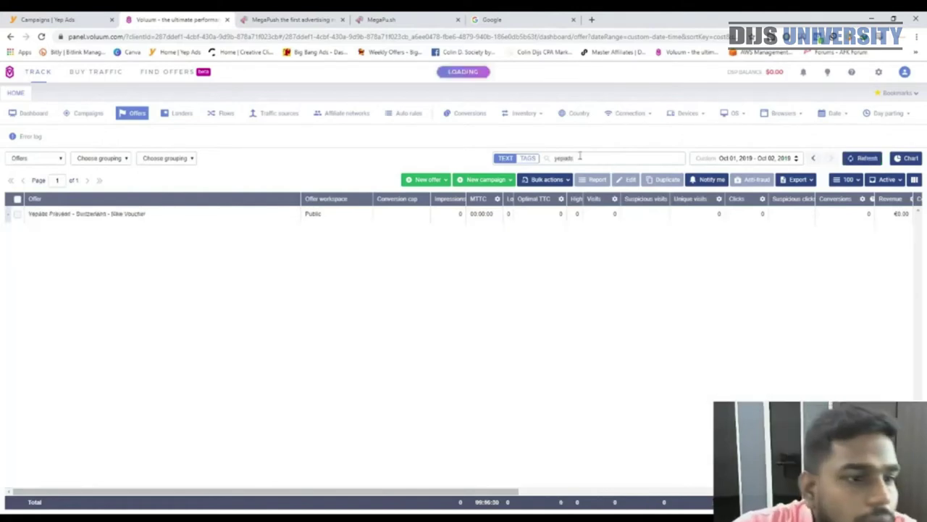
Open the Switzerland Nike Voucher offer for editing, review its offer URL, payout and postback URL, and close it without changes.
{"action": "right_click", "coordinate": [160, 218]}
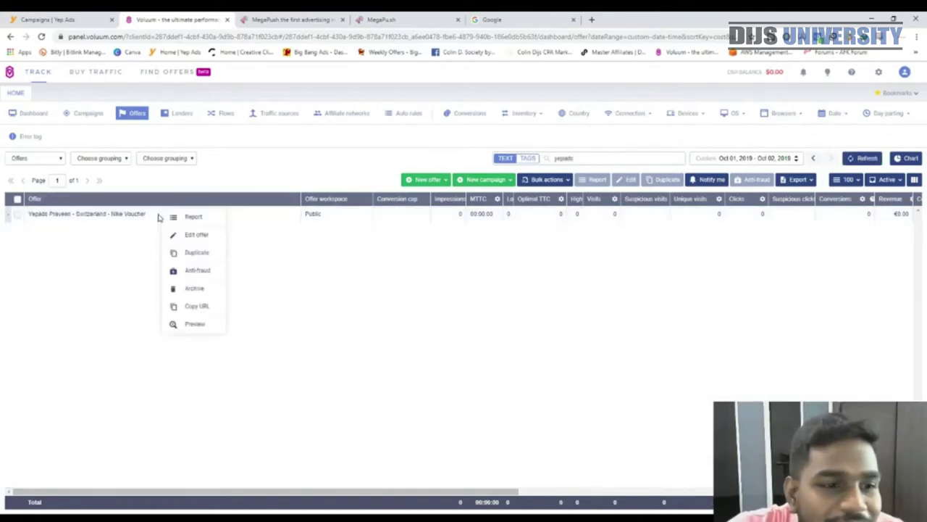
{"action": "right_click", "coordinate": [134, 215]}
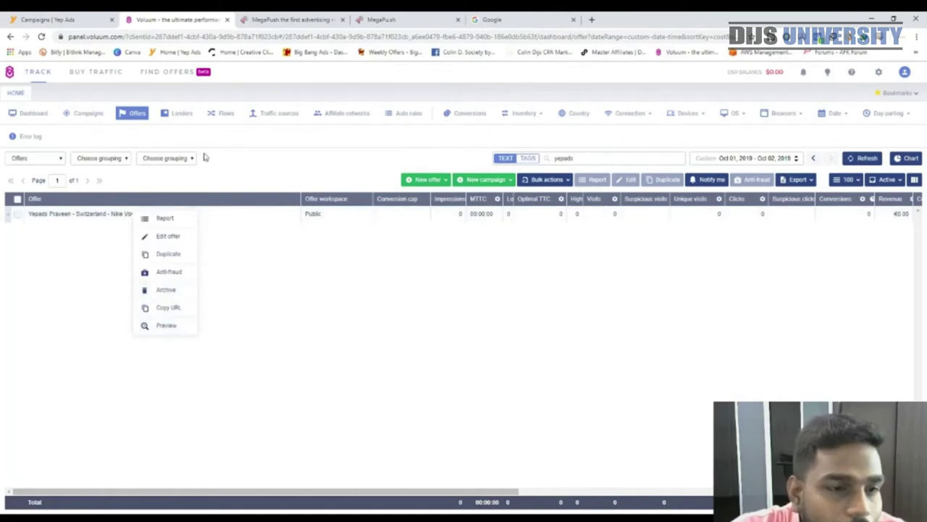
{"action": "left_click", "coordinate": [169, 236]}
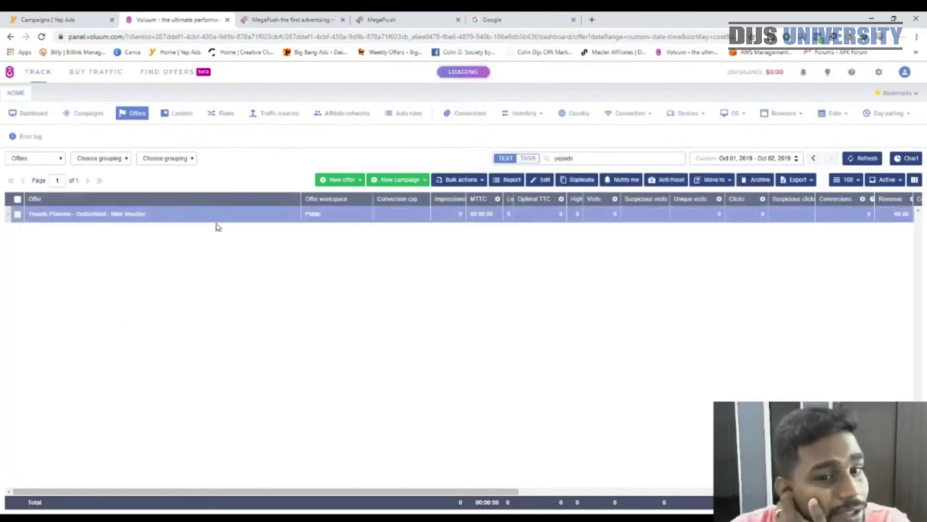
{"action": "scroll", "coordinate": [801, 376], "scroll_direction": "down", "scroll_amount": 2}
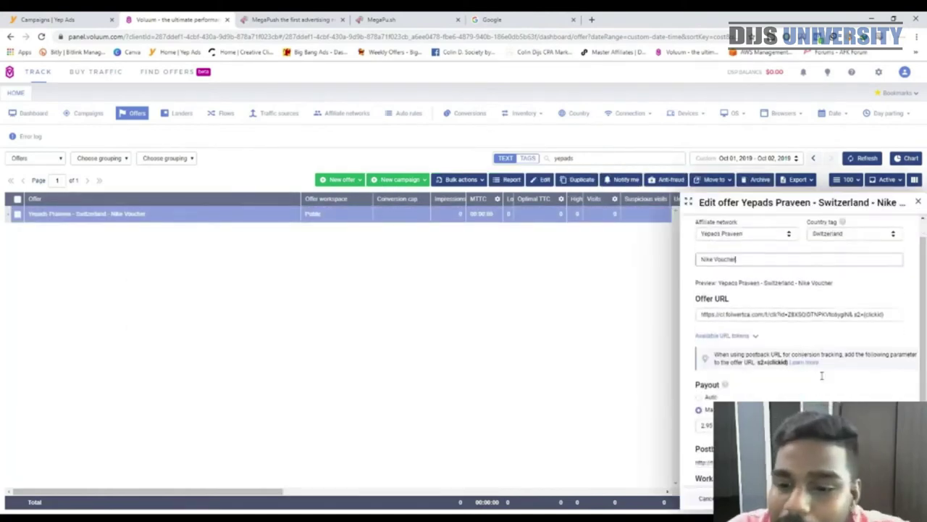
{"action": "left_click_drag", "start_coordinate": [697, 332], "coordinate": [741, 331]}
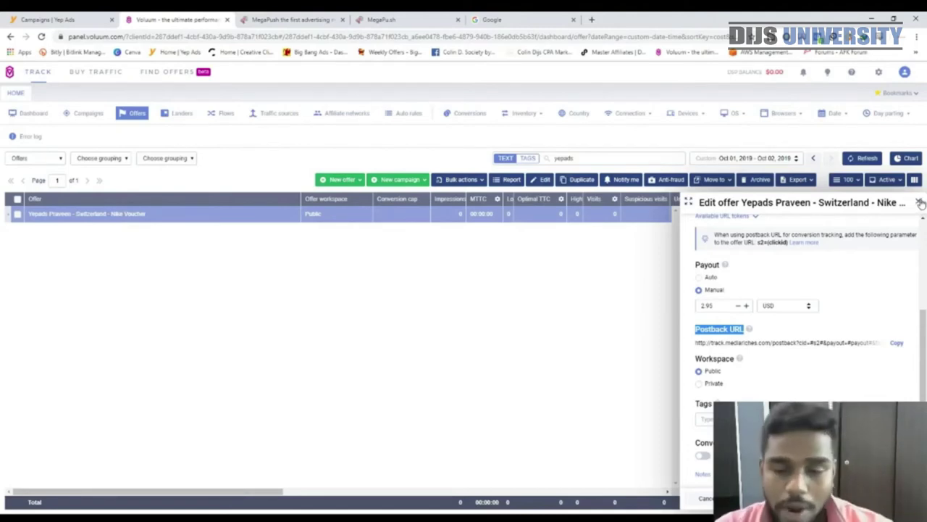
{"action": "left_click", "coordinate": [919, 202]}
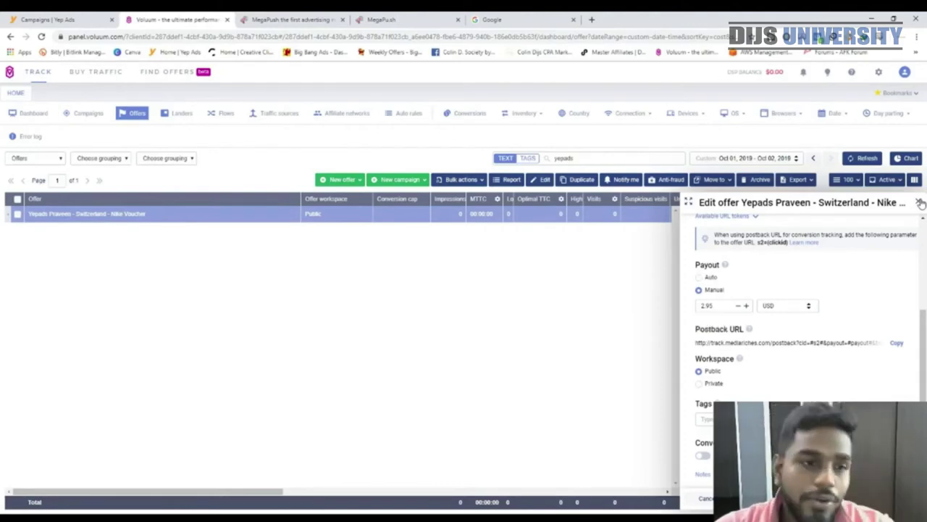
Start a new TRK Simple campaign and choose the MegaPush traffic source for it.
{"action": "left_click", "coordinate": [89, 114]}
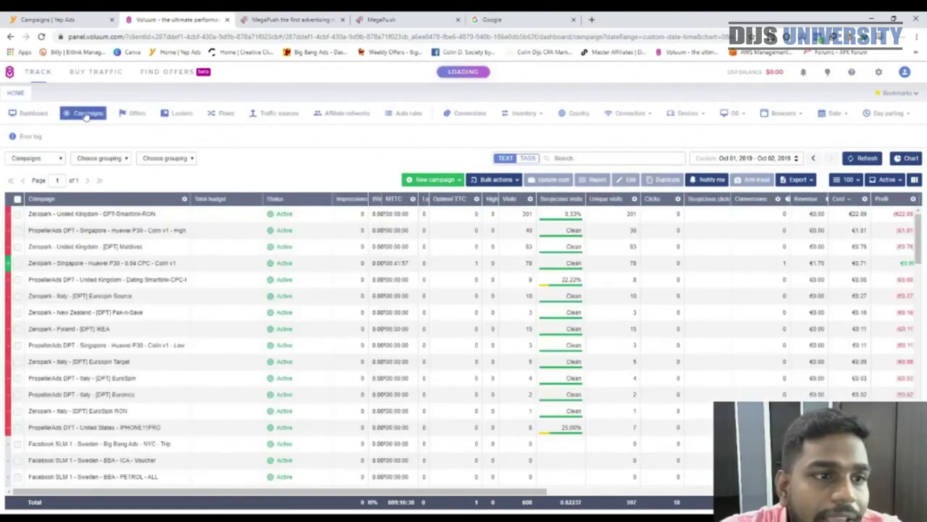
{"action": "left_click", "coordinate": [435, 180]}
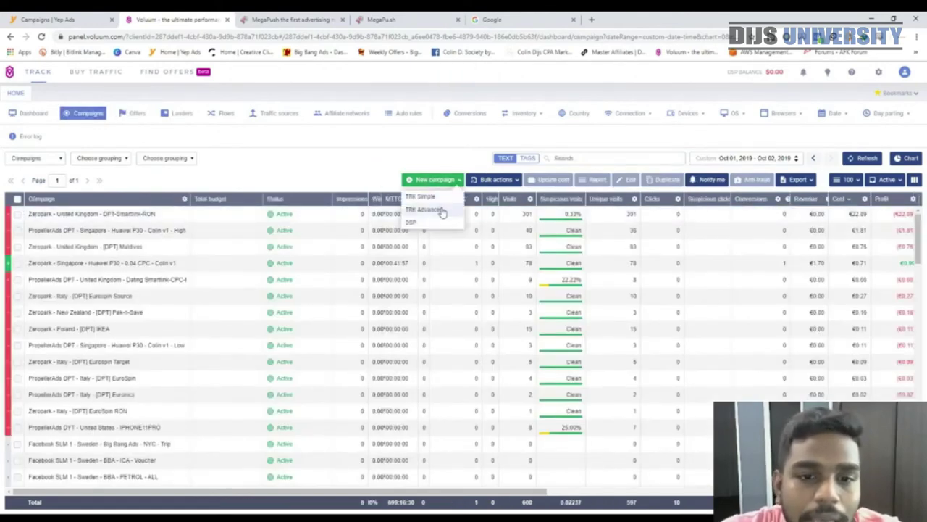
{"action": "left_click", "coordinate": [437, 197]}
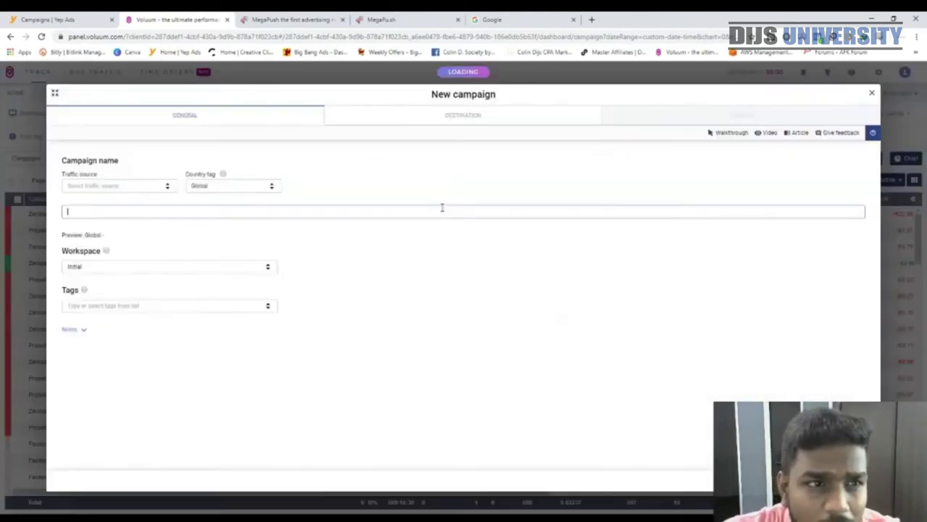
{"action": "left_click", "coordinate": [163, 187]}
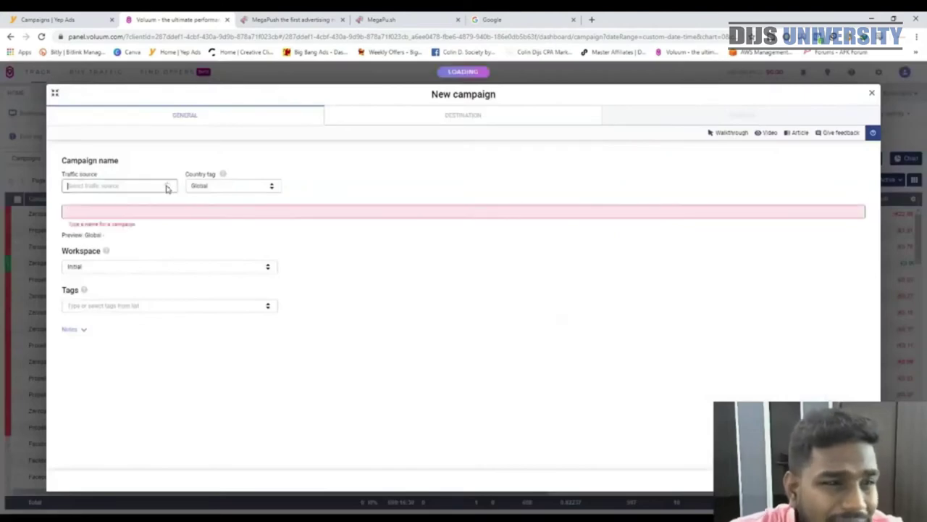
{"action": "scroll", "coordinate": [175, 253], "scroll_direction": "down", "scroll_amount": 3}
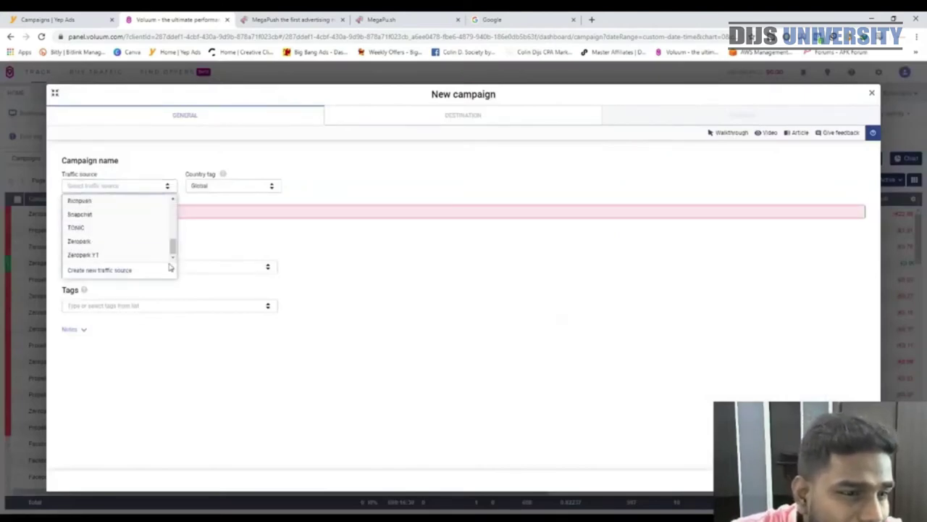
{"action": "scroll", "coordinate": [145, 242], "scroll_direction": "up", "scroll_amount": 4}
{"action": "scroll", "coordinate": [131, 242], "scroll_direction": "up", "scroll_amount": 2}
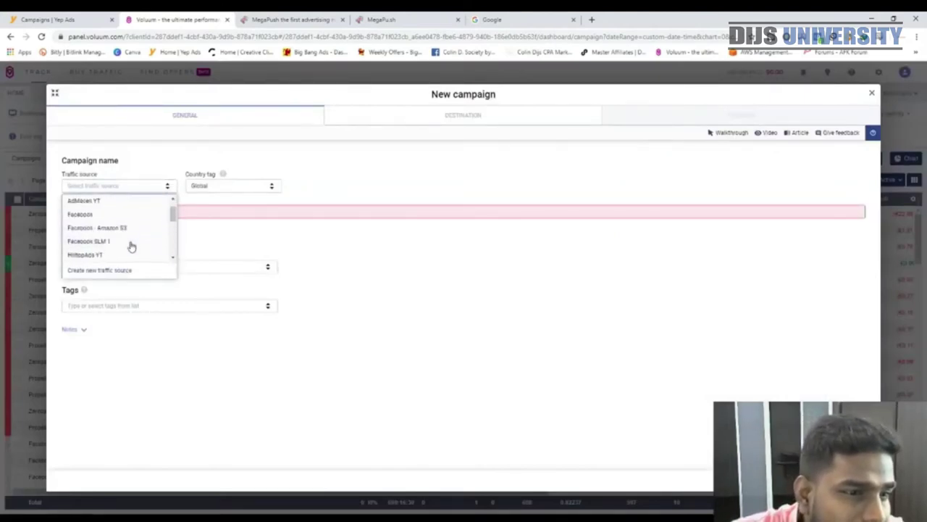
{"action": "scroll", "coordinate": [128, 250], "scroll_direction": "down", "scroll_amount": 2}
{"action": "left_click", "coordinate": [116, 228]}
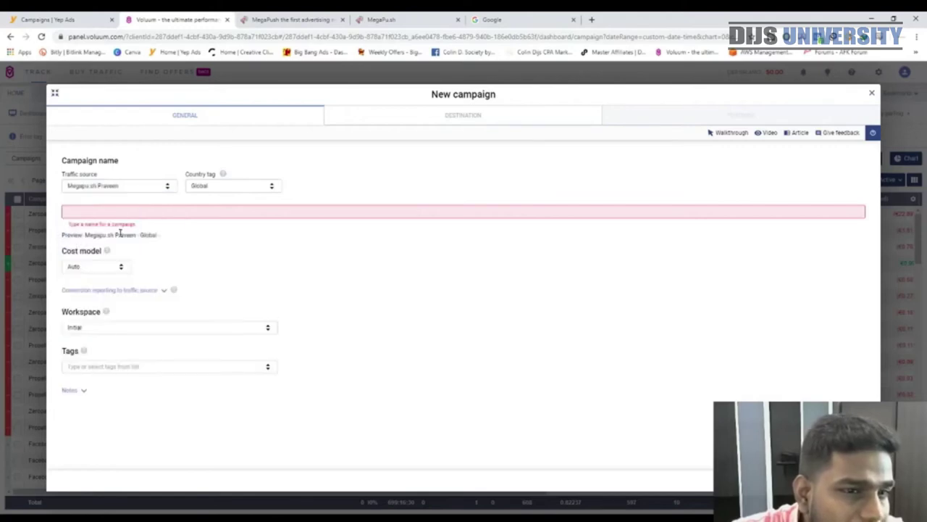
Set the campaign's country tag to Switzerland and name the campaign "Nike Voucher".
{"action": "left_click", "coordinate": [238, 186]}
{"action": "type", "text": "Swit"}
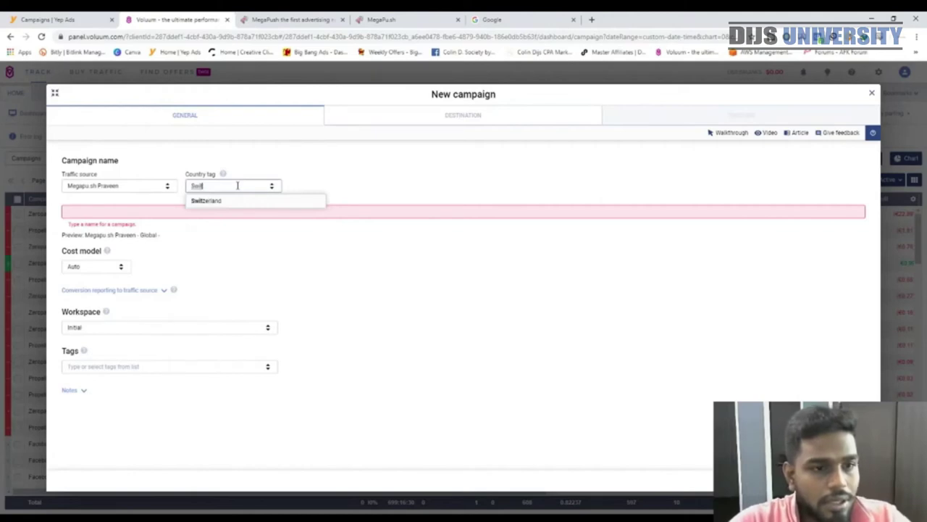
{"action": "left_click", "coordinate": [217, 200]}
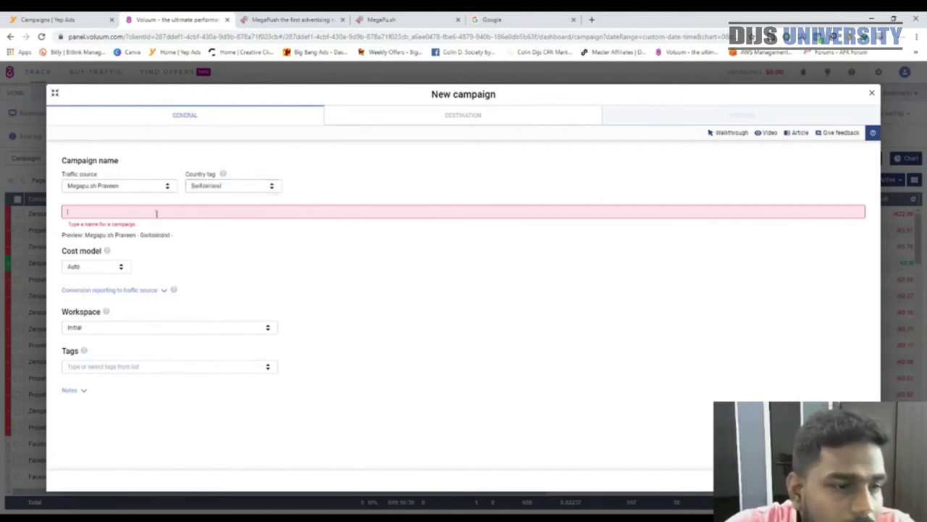
{"action": "type", "text": "Nike Voucher"}
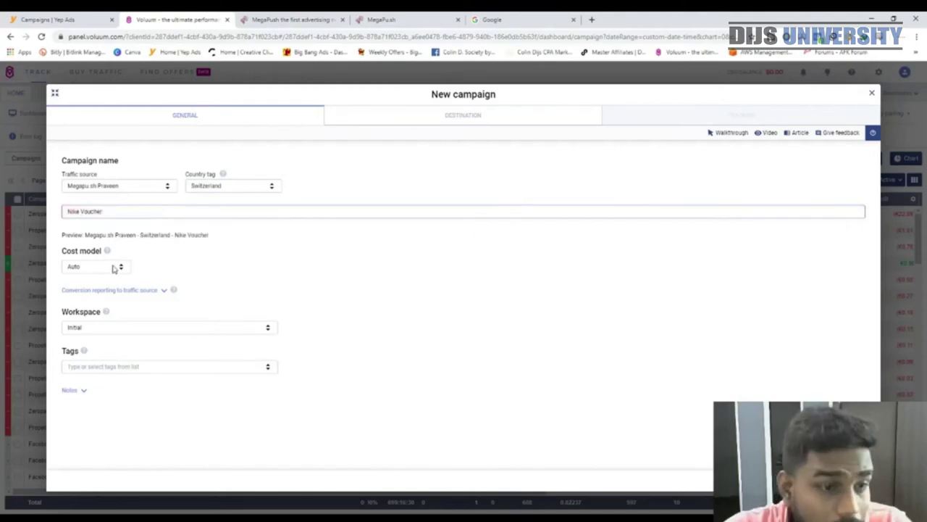
Set the campaign's cost model to CPC with a cost value of 0.5 USD.
{"action": "left_click", "coordinate": [112, 268]}
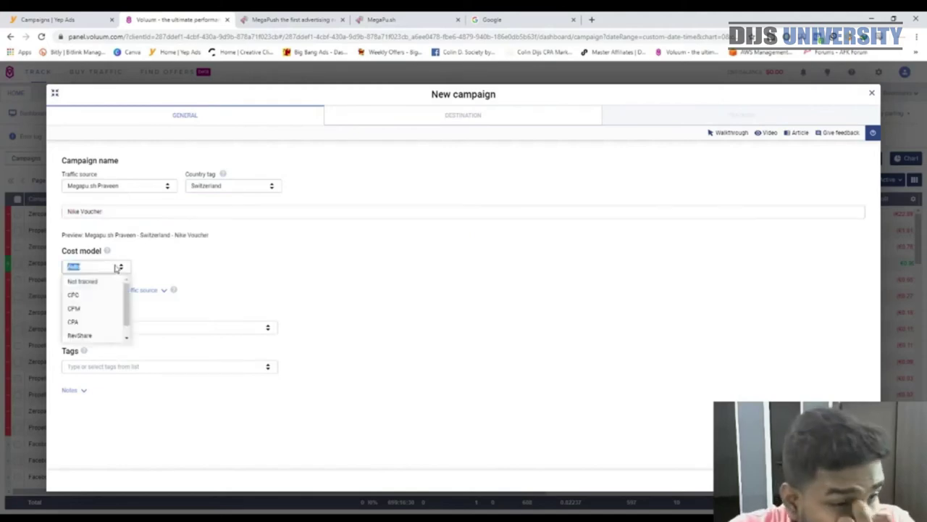
{"action": "left_click", "coordinate": [107, 302]}
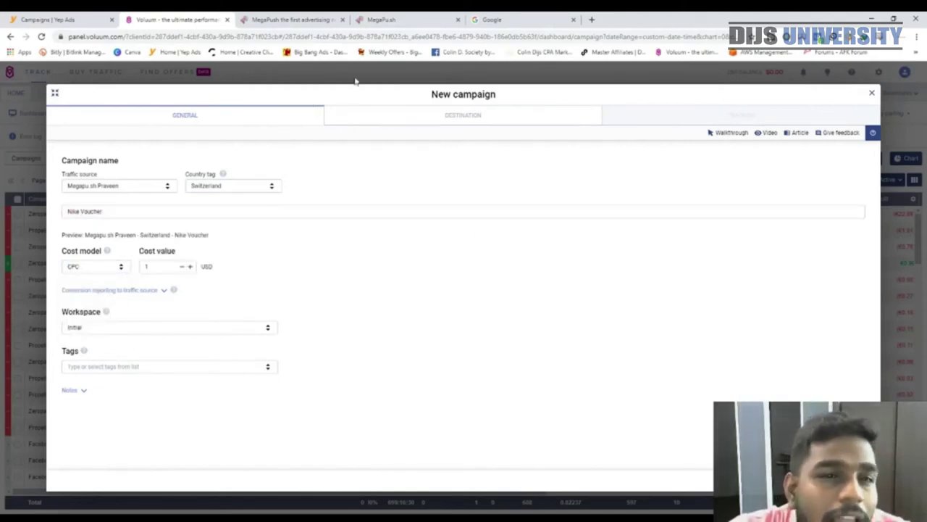
{"action": "left_click", "coordinate": [163, 263]}
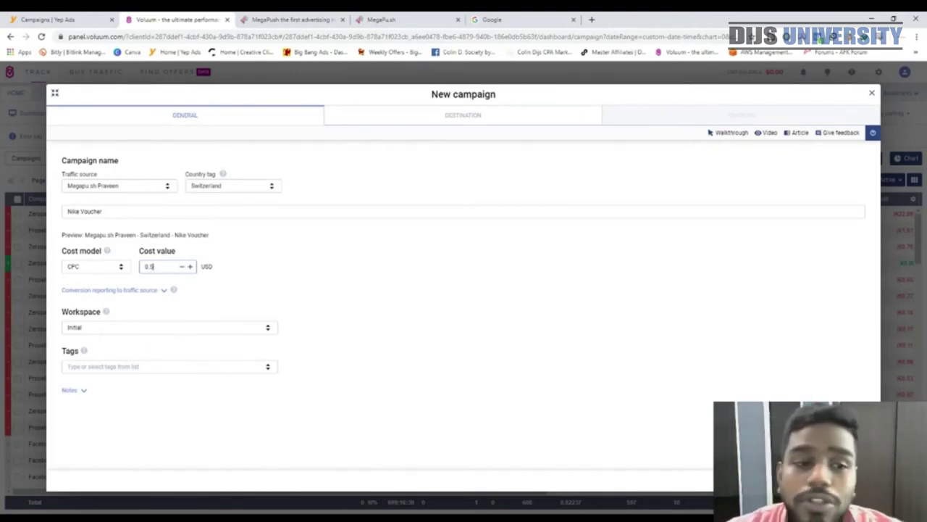
Configure the campaign destination with direct linking and double meta refresh for both the default and the path redirect mode.
{"action": "left_click", "coordinate": [463, 114]}
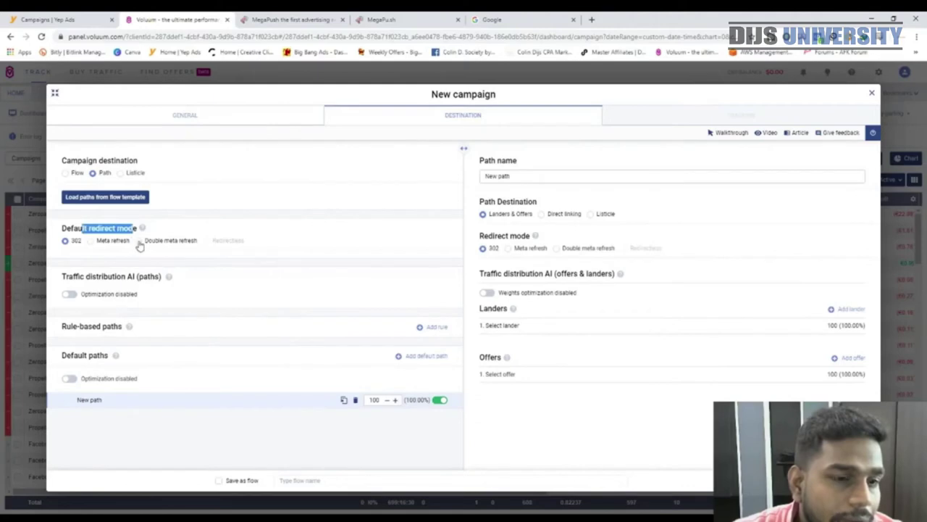
{"action": "left_click", "coordinate": [139, 241]}
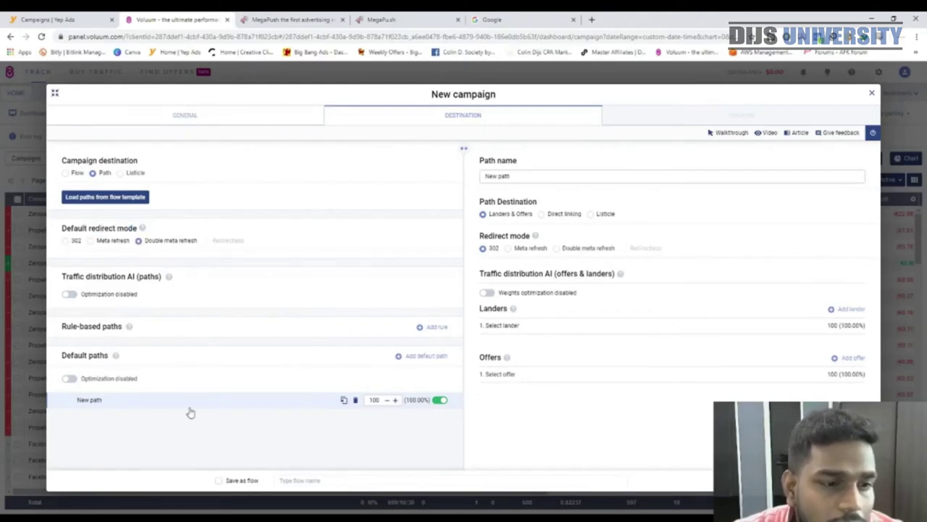
{"action": "left_click", "coordinate": [543, 213]}
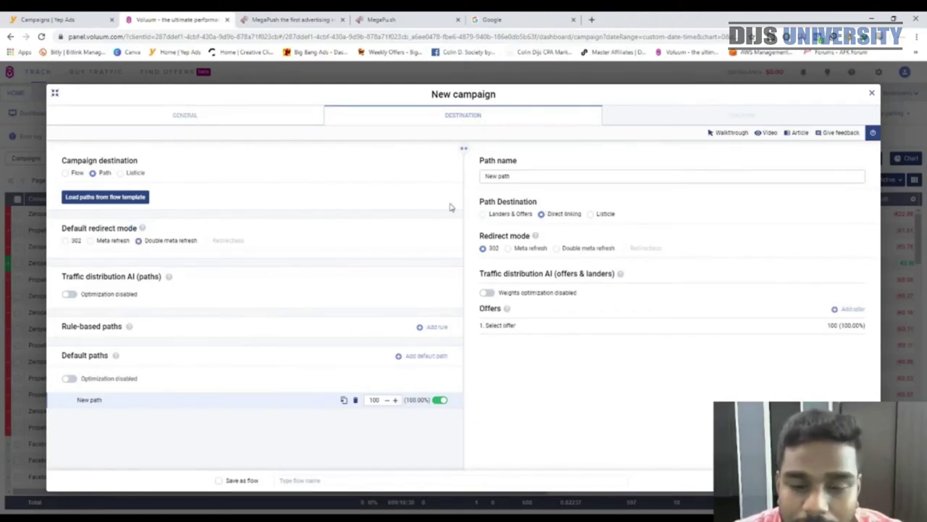
{"action": "left_click", "coordinate": [556, 248]}
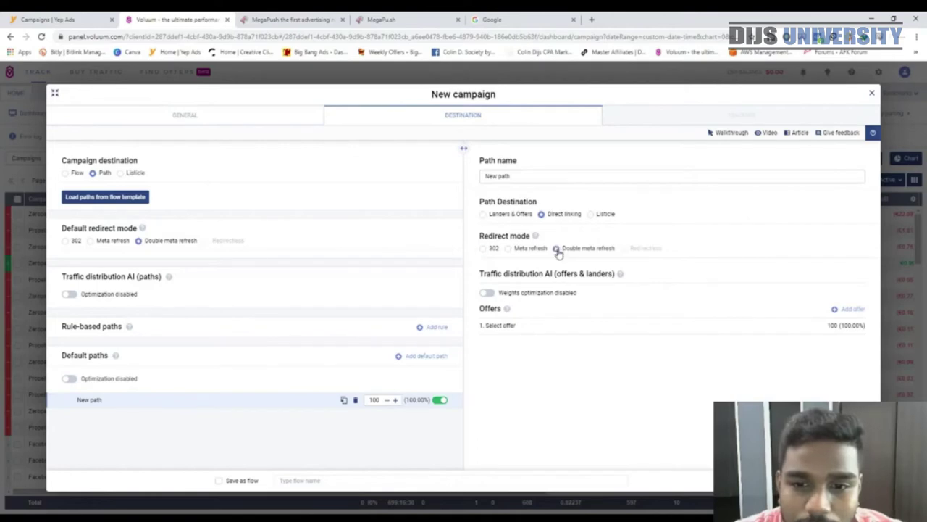
Create the campaign with the Nike Voucher offer as the path's offer and copy its campaign URL.
{"action": "left_click", "coordinate": [574, 325]}
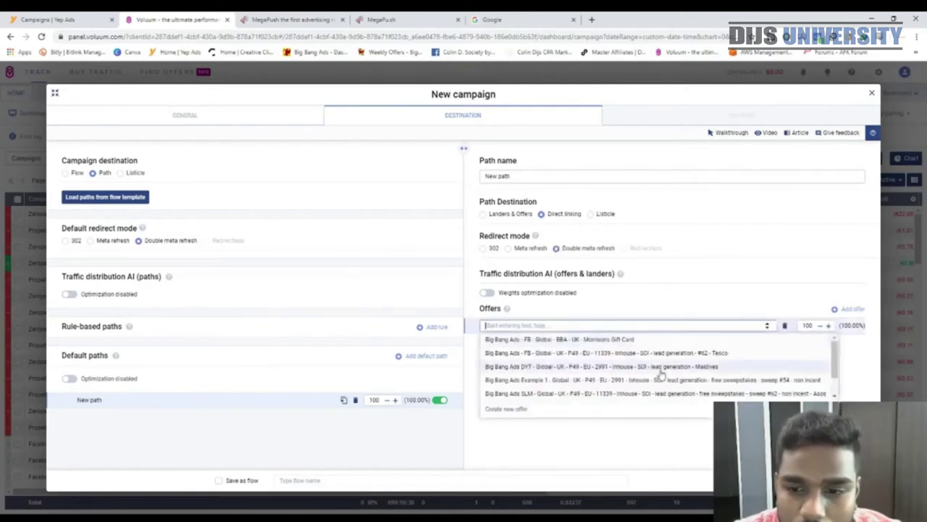
{"action": "scroll", "coordinate": [660, 374], "scroll_direction": "down", "scroll_amount": 1}
{"action": "left_click", "coordinate": [585, 393]}
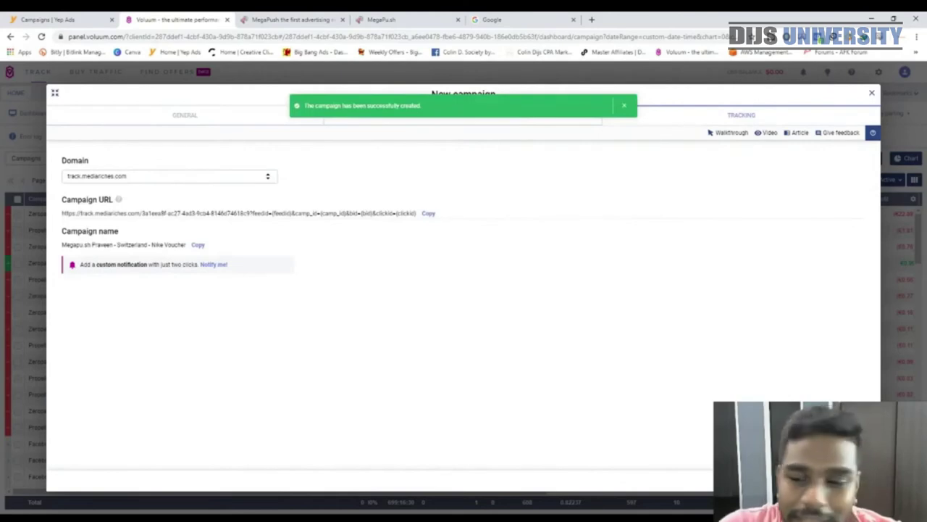
{"action": "left_click", "coordinate": [431, 213]}
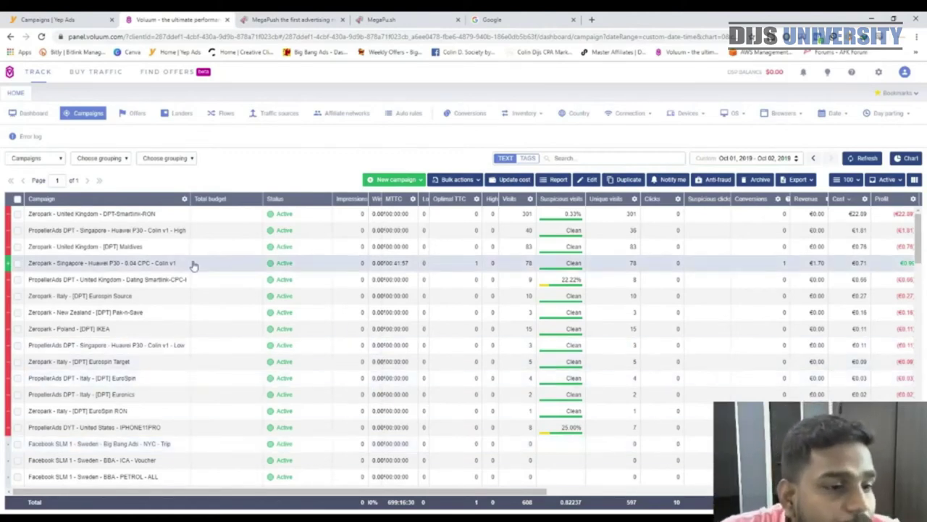
Search the Voluum campaign list for "yepads".
{"action": "scroll", "coordinate": [194, 265], "scroll_direction": "down", "scroll_amount": 10}
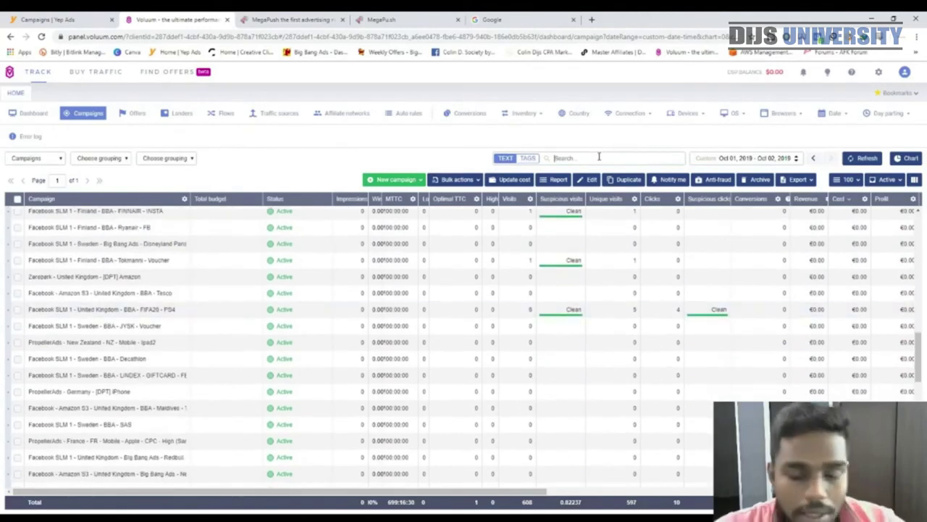
{"action": "left_click", "coordinate": [599, 156]}
{"action": "type", "text": "ye"}
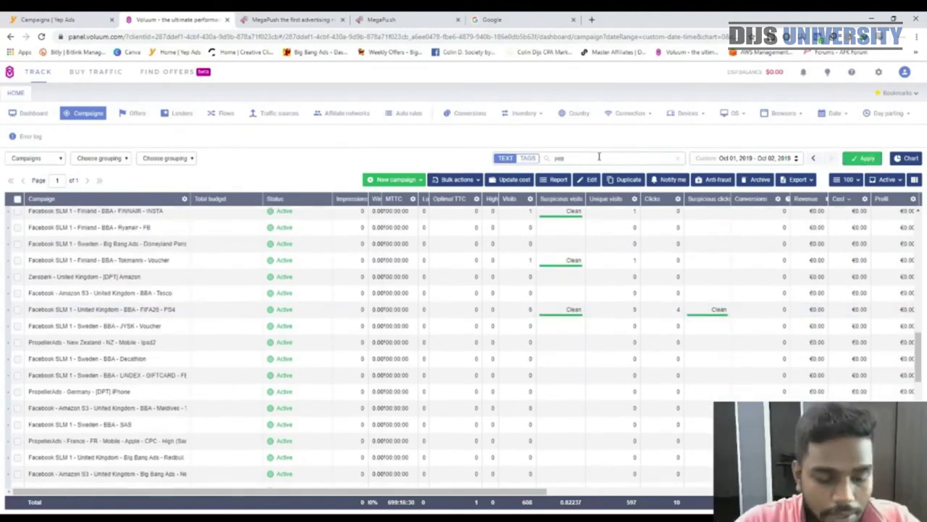
{"action": "type", "text": "pads"}
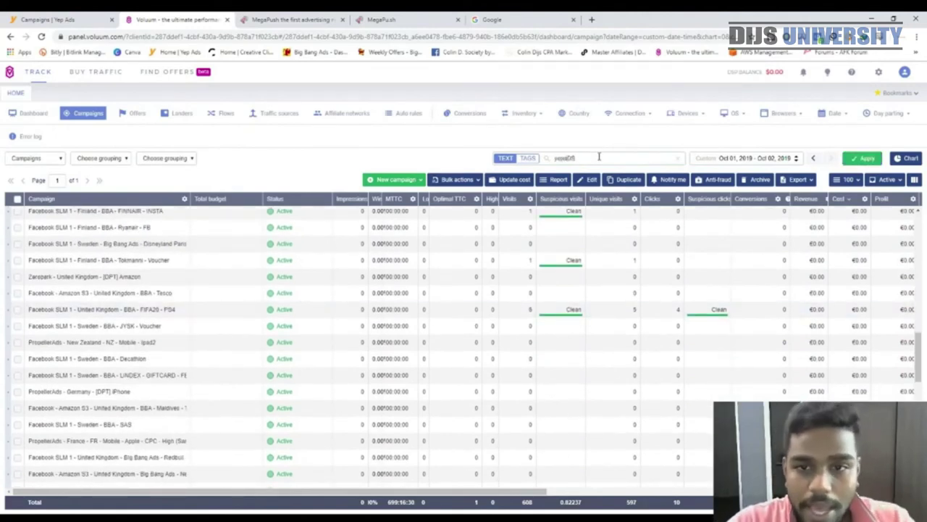
{"action": "key", "text": "Return"}
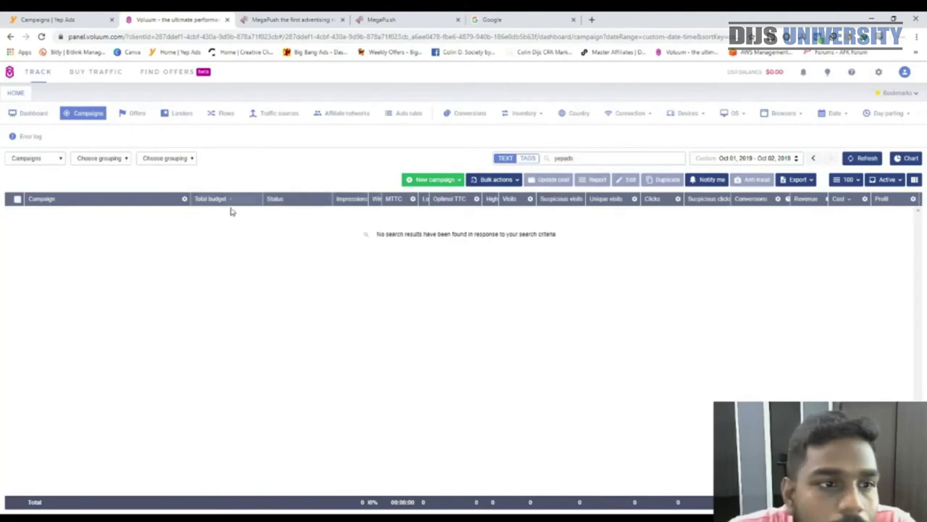
{"action": "left_click", "coordinate": [603, 160]}
{"action": "double_click", "coordinate": [603, 160]}
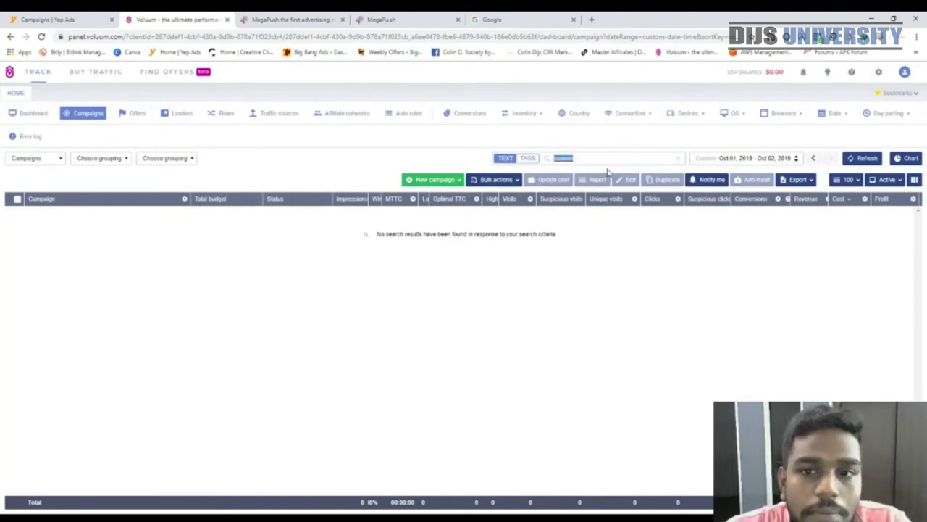
{"action": "left_click", "coordinate": [630, 158]}
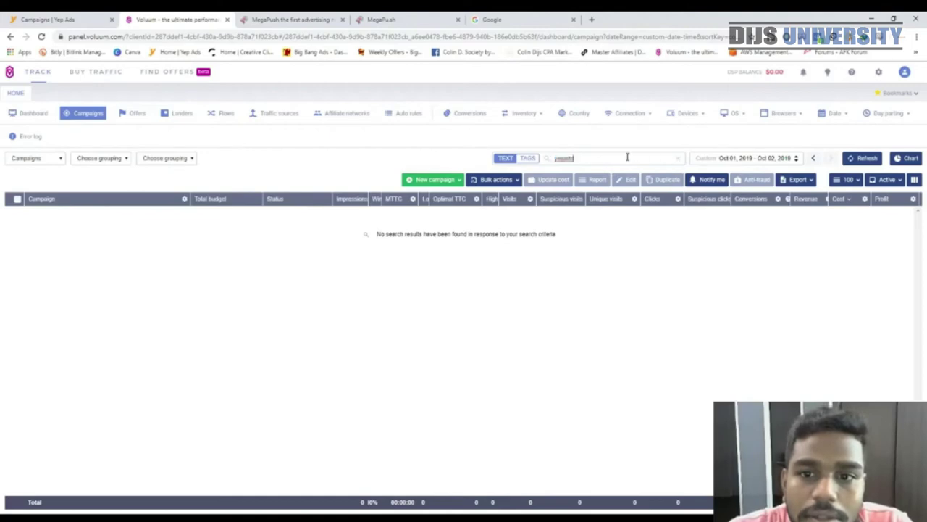
{"action": "left_click", "coordinate": [860, 159]}
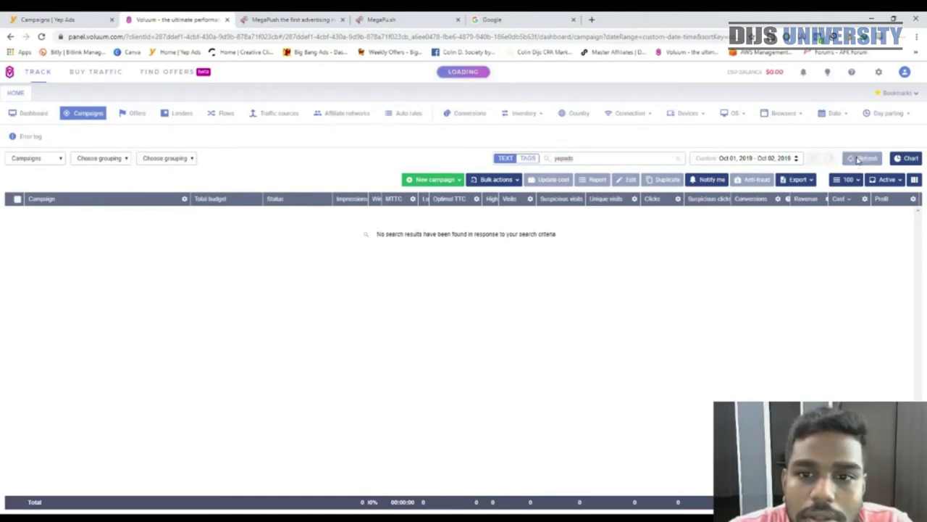
Search the campaign list for "nike voucher", then preview the Switzerland Nike Voucher campaign's landing page and close it.
{"action": "left_click_drag", "start_coordinate": [581, 157], "coordinate": [530, 162]}
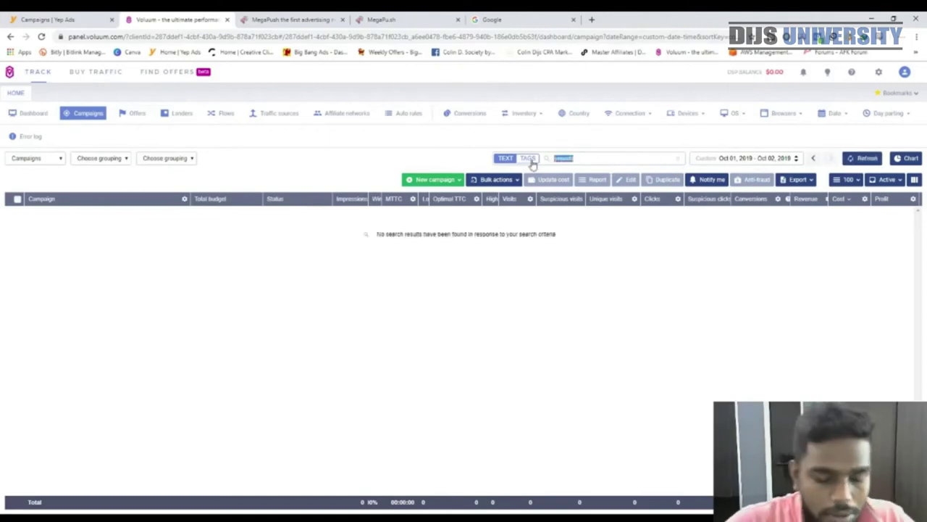
{"action": "type", "text": "M"}
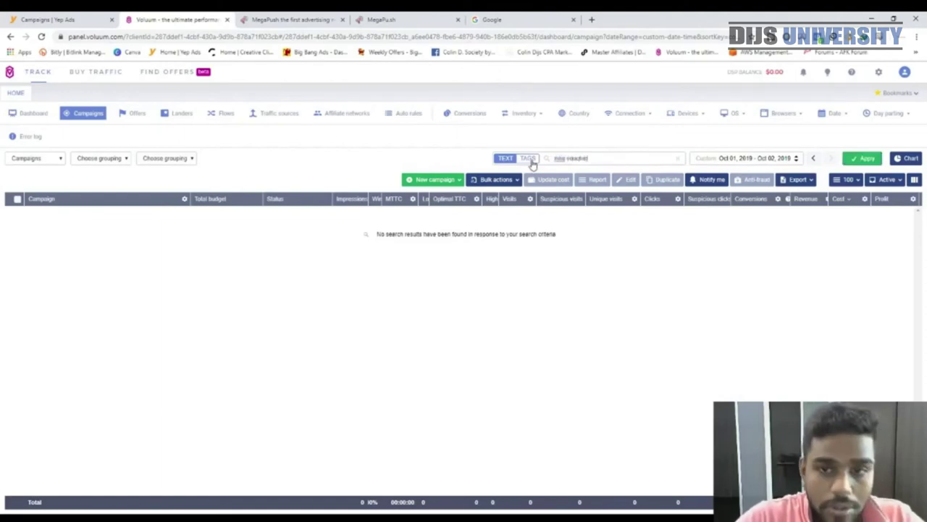
{"action": "key", "text": "Return"}
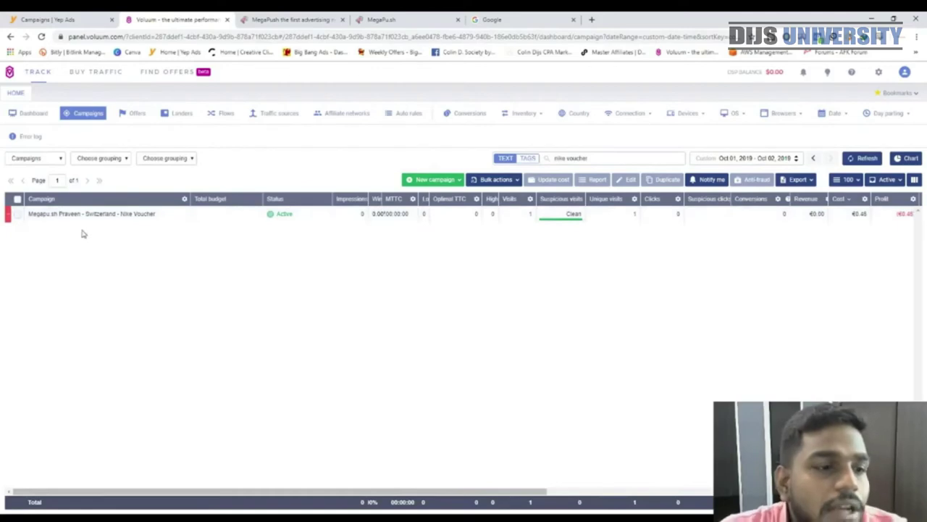
{"action": "right_click", "coordinate": [155, 222]}
{"action": "right_click", "coordinate": [132, 214]}
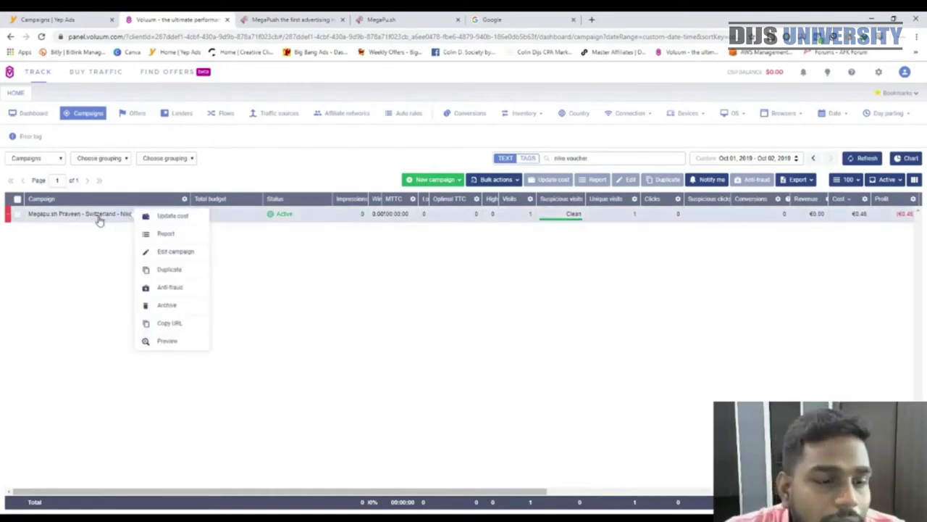
{"action": "left_click", "coordinate": [168, 341]}
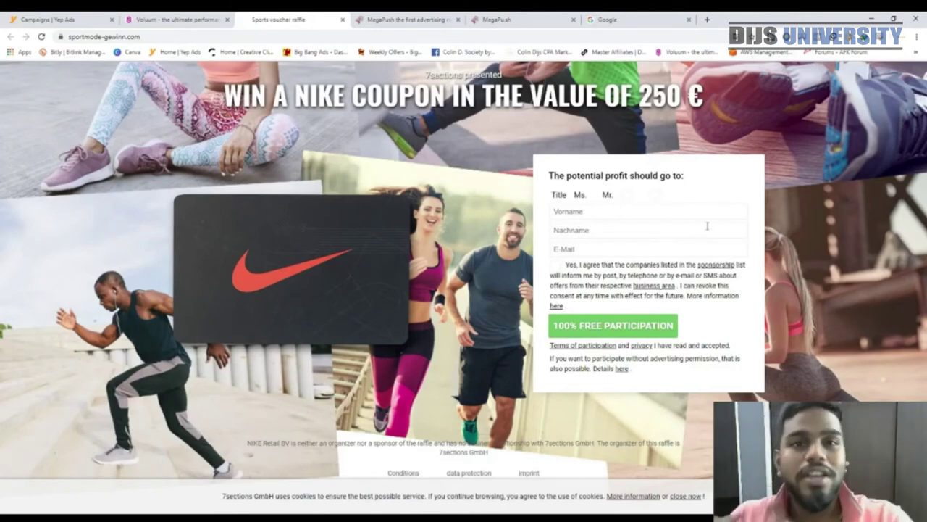
{"action": "left_click", "coordinate": [342, 19]}
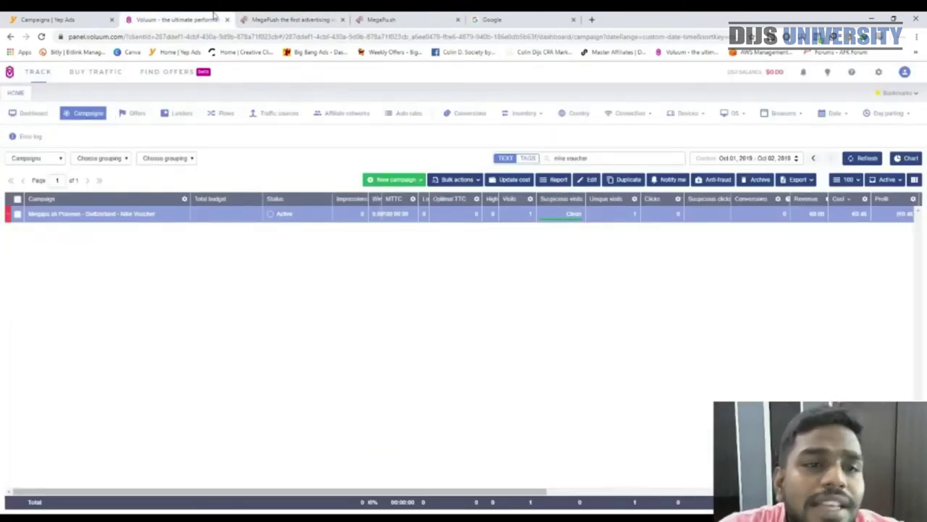
Switch to MegaPush, close its public homepage and start a new push campaign.
{"action": "left_click", "coordinate": [261, 19]}
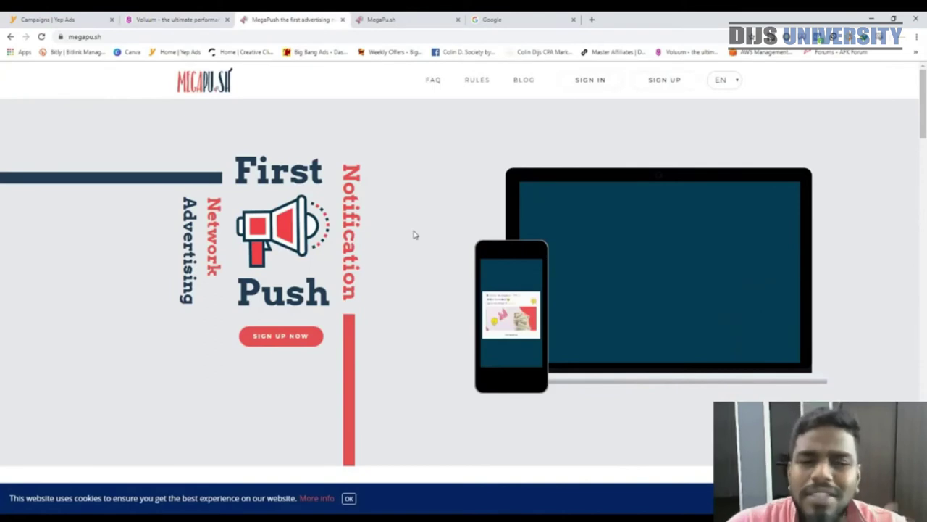
{"action": "left_click", "coordinate": [342, 20]}
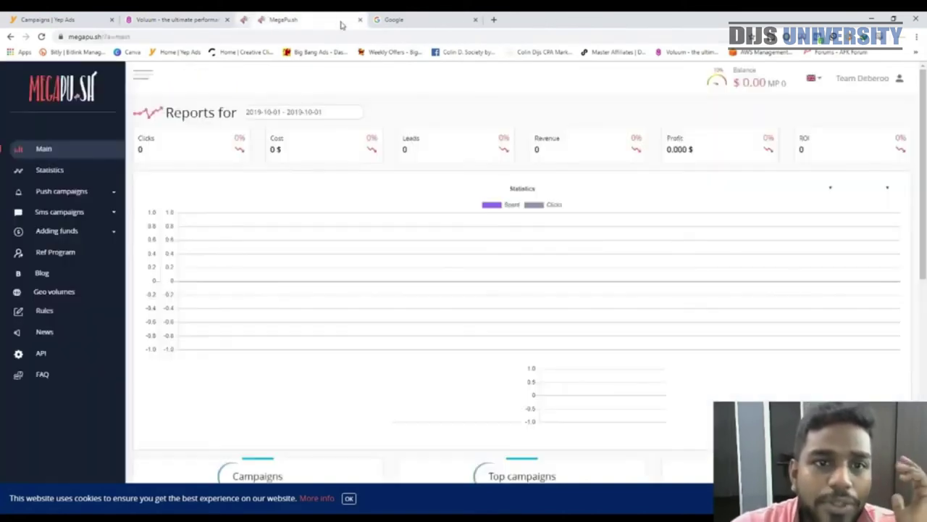
{"action": "left_click", "coordinate": [70, 201]}
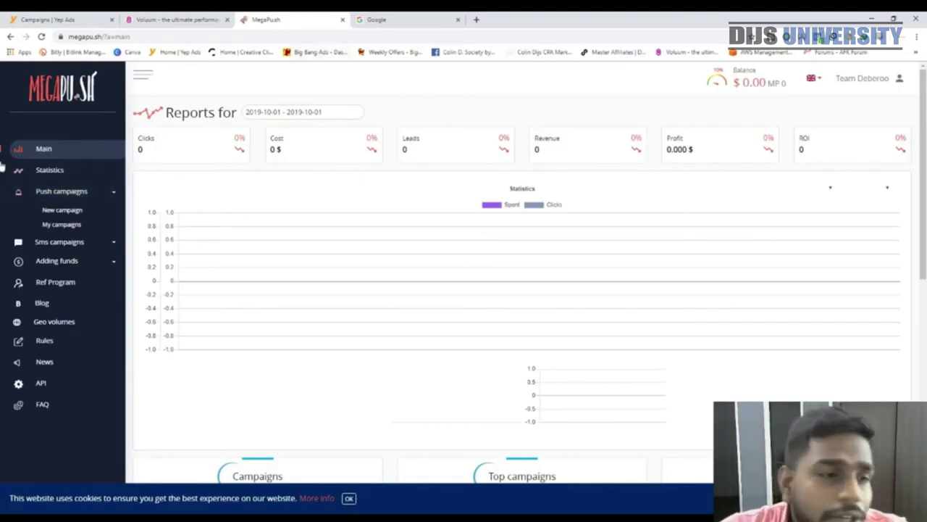
{"action": "left_click", "coordinate": [59, 211]}
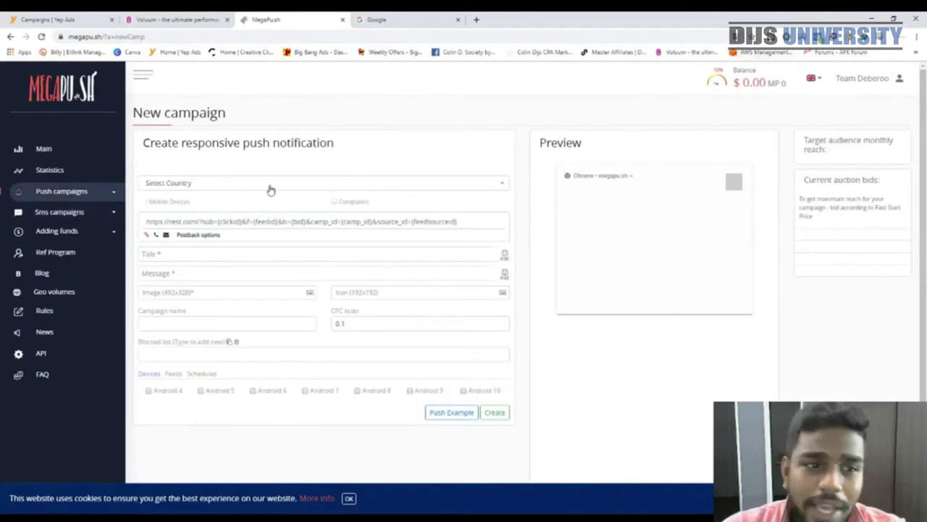
{"action": "left_click", "coordinate": [233, 190]}
{"action": "type", "text": "usa"}
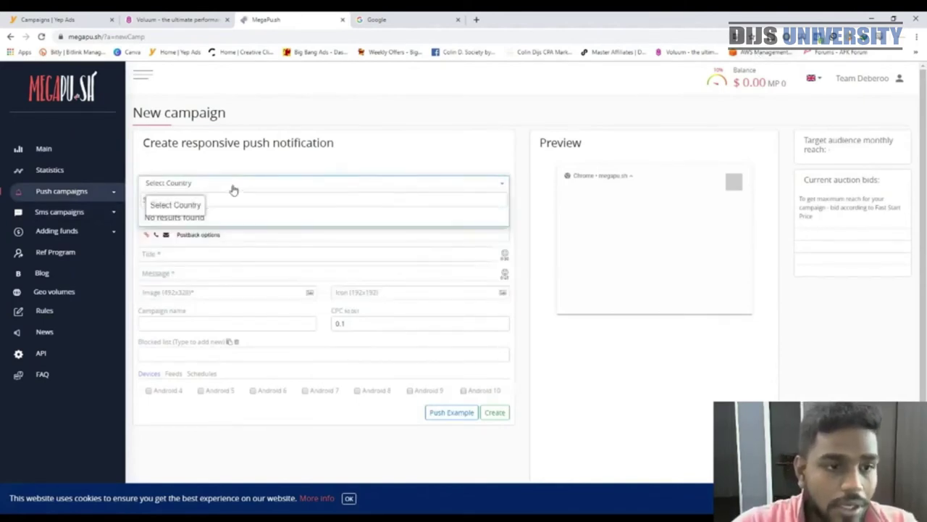
{"action": "left_click", "coordinate": [253, 181]}
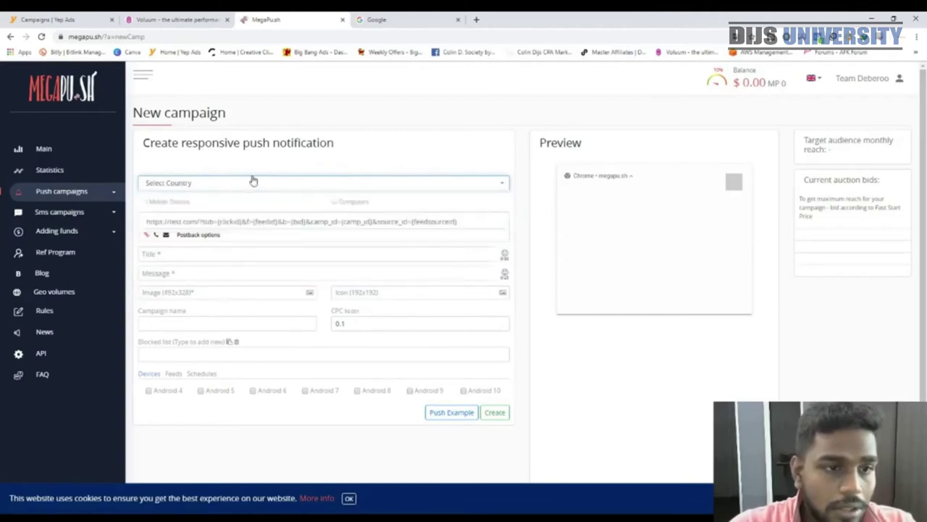
Set the push campaign's country to Switzerland and replace the sample link with the copied Voluum campaign URL.
{"action": "left_click", "coordinate": [251, 184]}
{"action": "type", "text": "sw"}
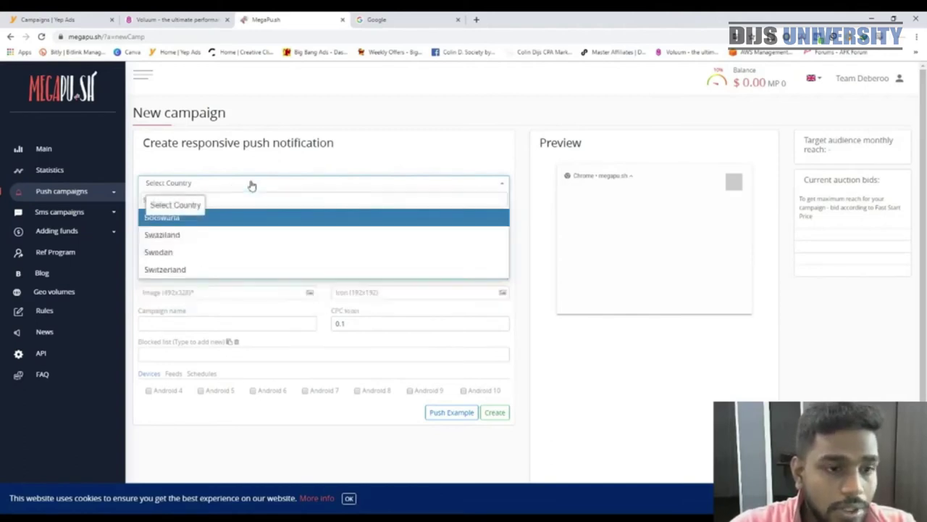
{"action": "left_click", "coordinate": [224, 268]}
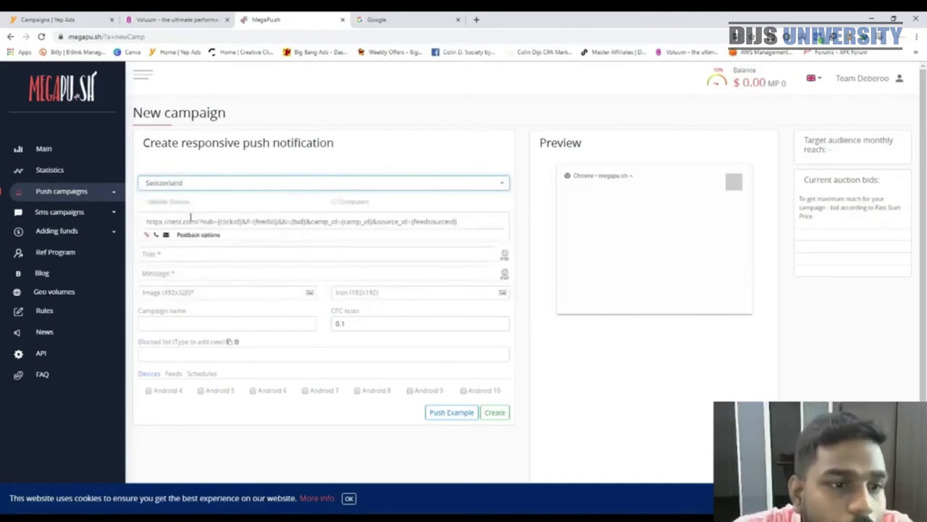
{"action": "left_click", "coordinate": [153, 220]}
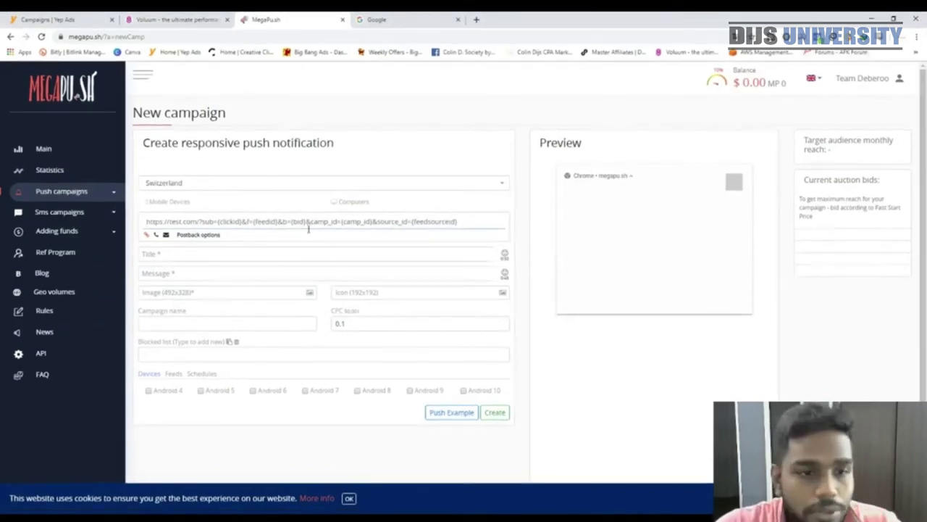
{"action": "key", "text": "ctrl+v"}
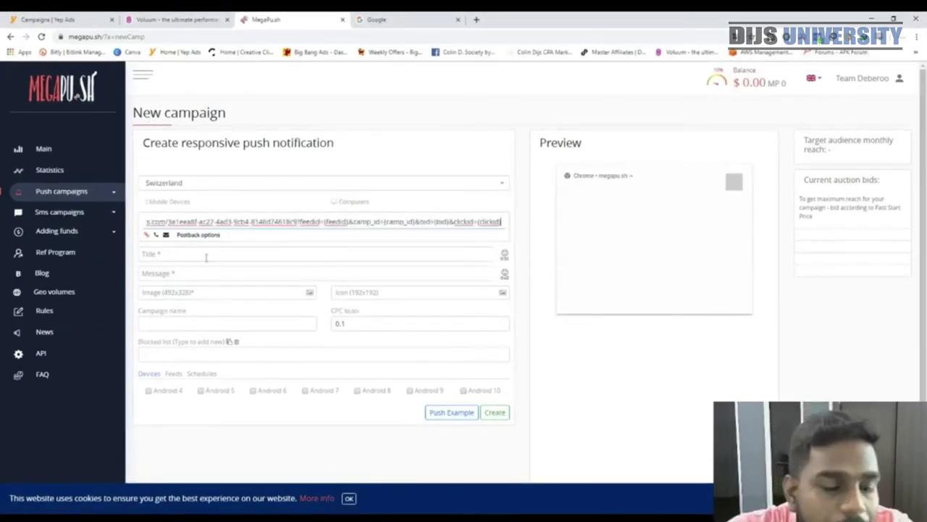
{"action": "left_click", "coordinate": [196, 253]}
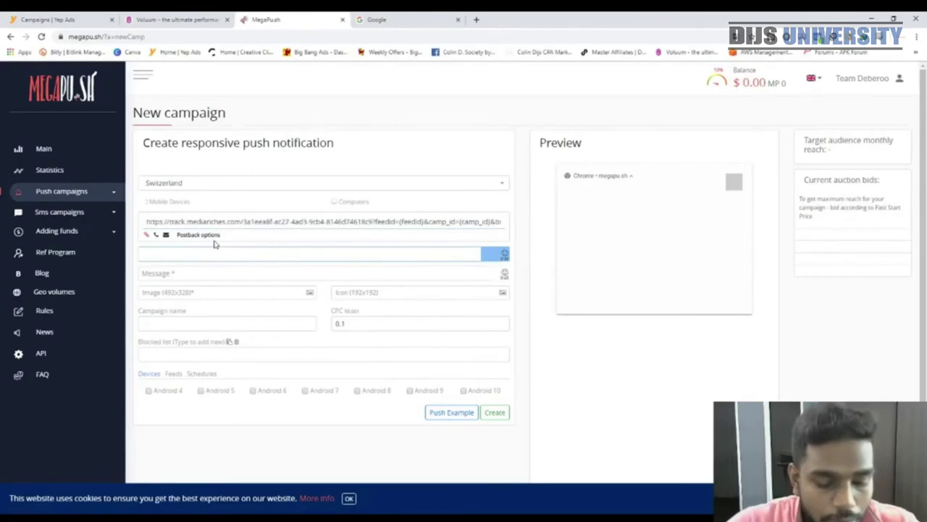
{"action": "type", "text": "h"}
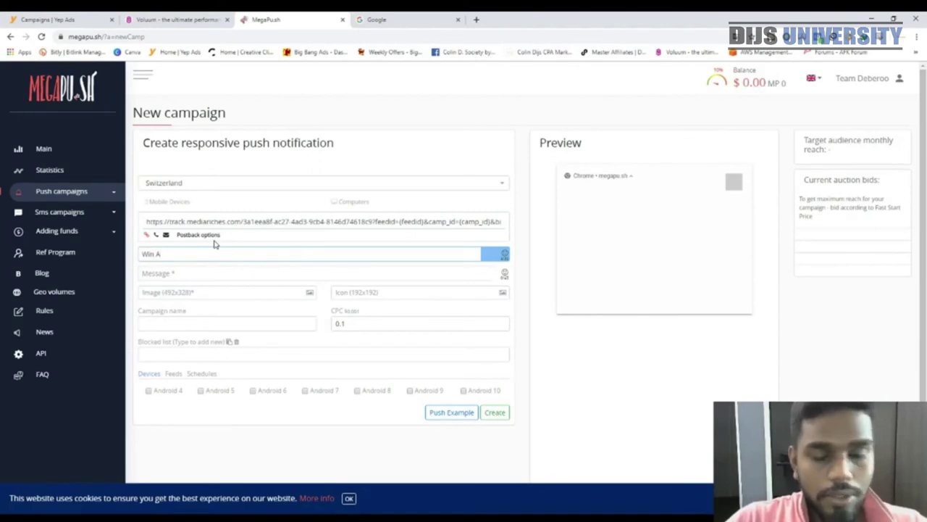
{"action": "key", "text": "BackSpace"}
{"action": "key", "text": "BackSpace"}
{"action": "key", "text": "BackSpace"}
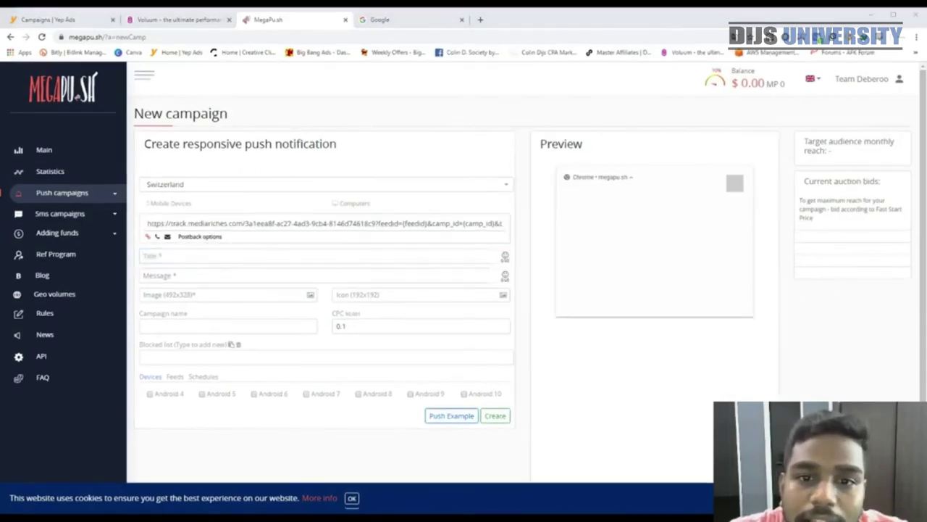
Enter "Are you in luck today?" as the push notification's title.
{"action": "left_click", "coordinate": [526, 10]}
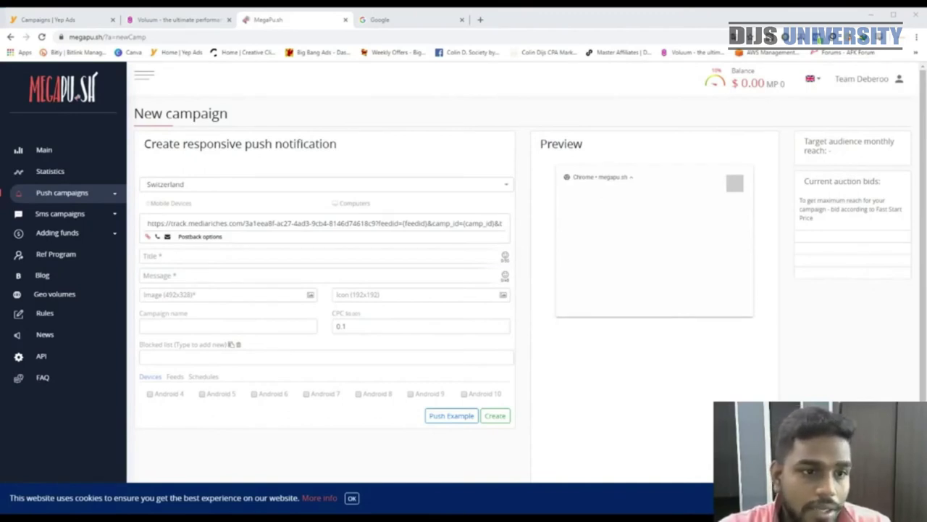
{"action": "type", "text": "Are you in luck today? Try to"}
{"action": "left_click_drag", "start_coordinate": [235, 256], "coordinate": [217, 253]}
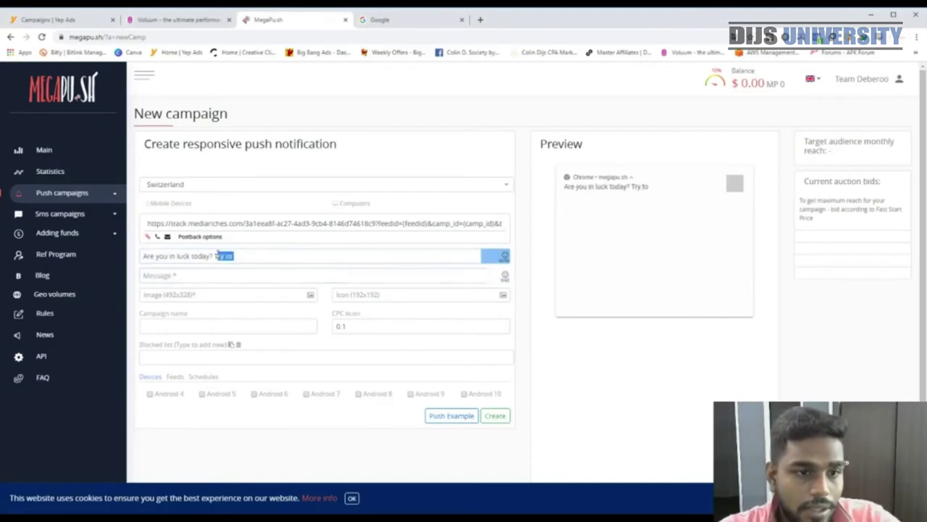
{"action": "key", "text": "BackSpace"}
Enter "Try To Win A Nike Voucher" as the push notification's message.
{"action": "left_click", "coordinate": [222, 275]}
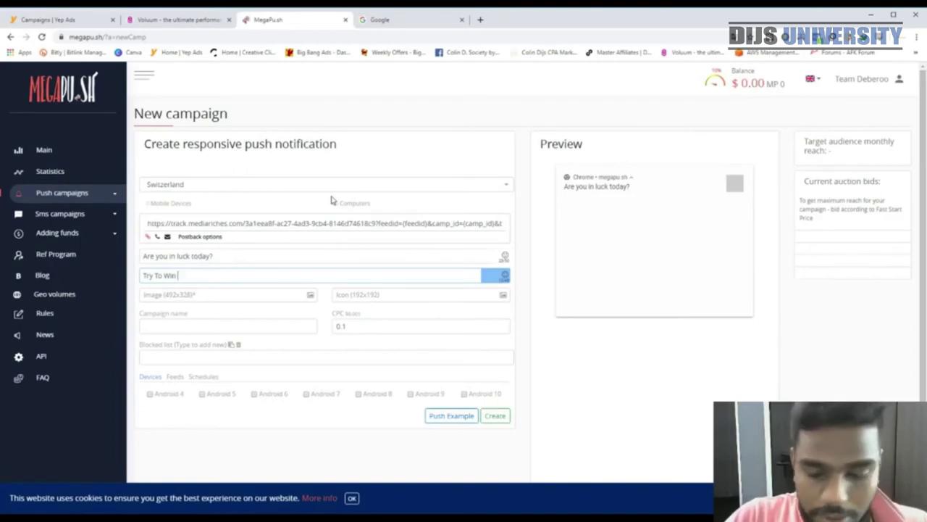
{"action": "type", "text": "Nike Vouc"}
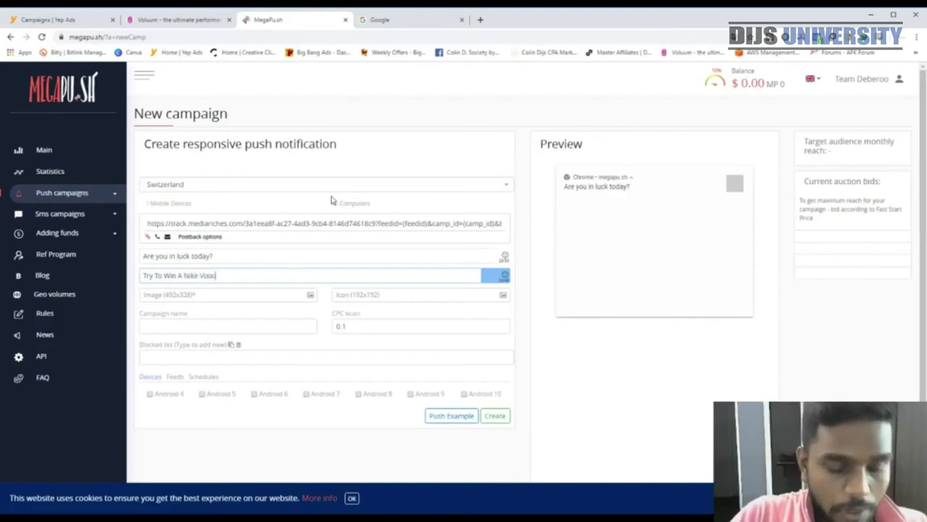
{"action": "key", "text": "BackSpace"}
{"action": "key", "text": "BackSpace"}
{"action": "key", "text": "BackSpace"}
{"action": "key", "text": "BackSpace"}
{"action": "key", "text": "BackSpace"}
{"action": "key", "text": "BackSpace"}
{"action": "key", "text": "BackSpace"}
{"action": "key", "text": "BackSpace"}
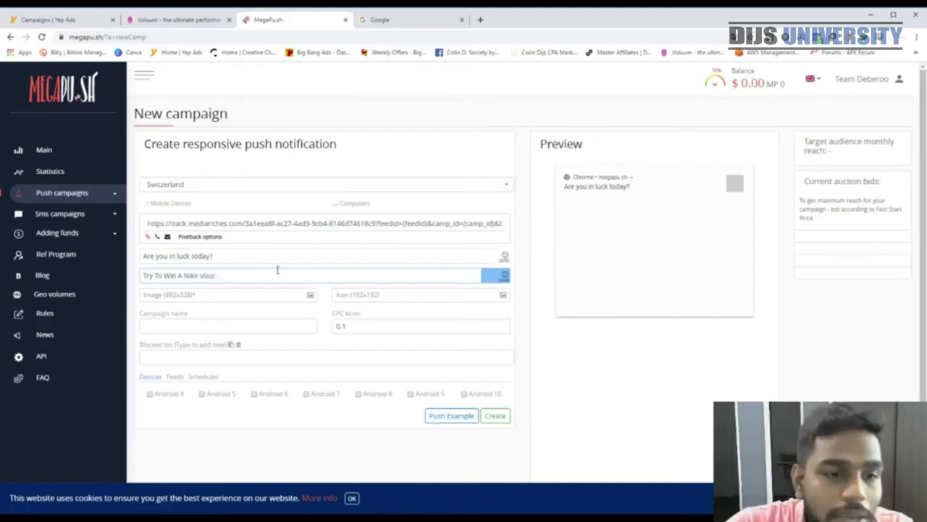
{"action": "type", "text": "Voucher"}
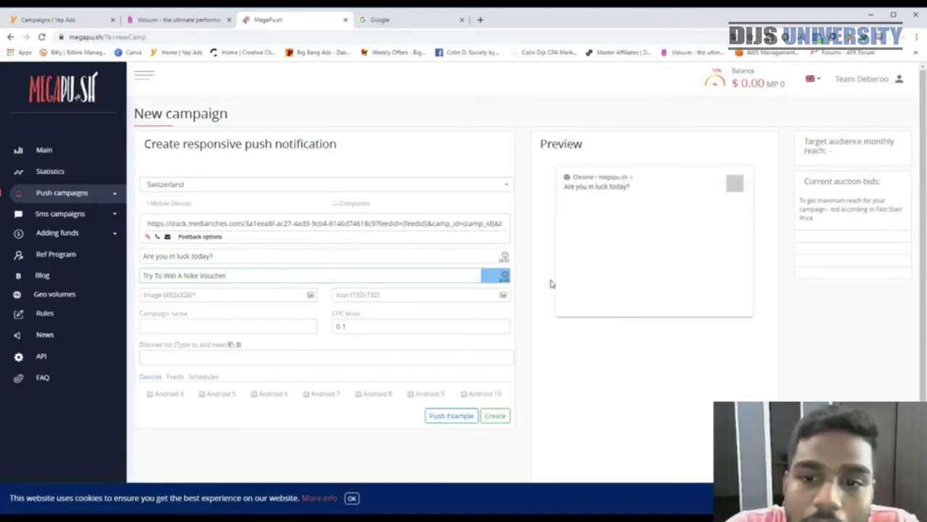
{"action": "left_click", "coordinate": [262, 297]}
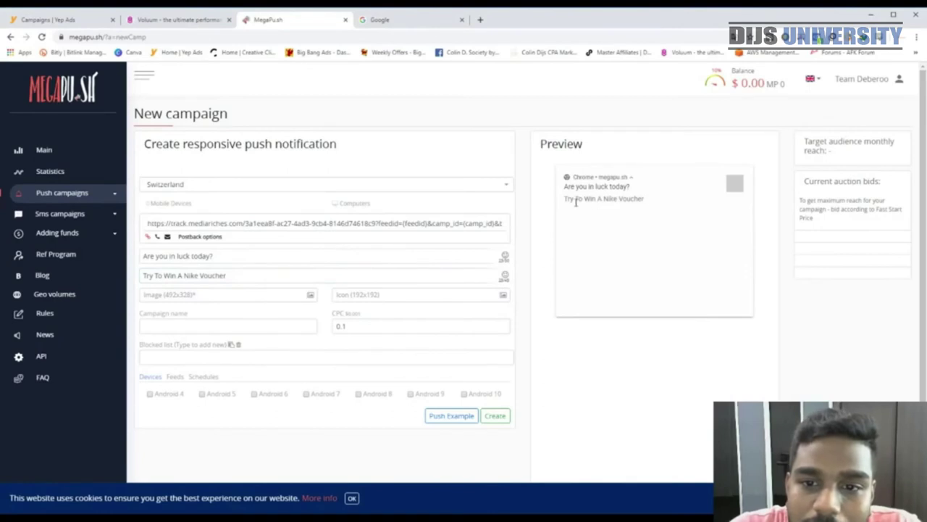
Add "worth" to the end of the push message and search Google for the euro symbol.
{"action": "left_click_drag", "start_coordinate": [576, 203], "coordinate": [652, 213]}
{"action": "left_click", "coordinate": [240, 274]}
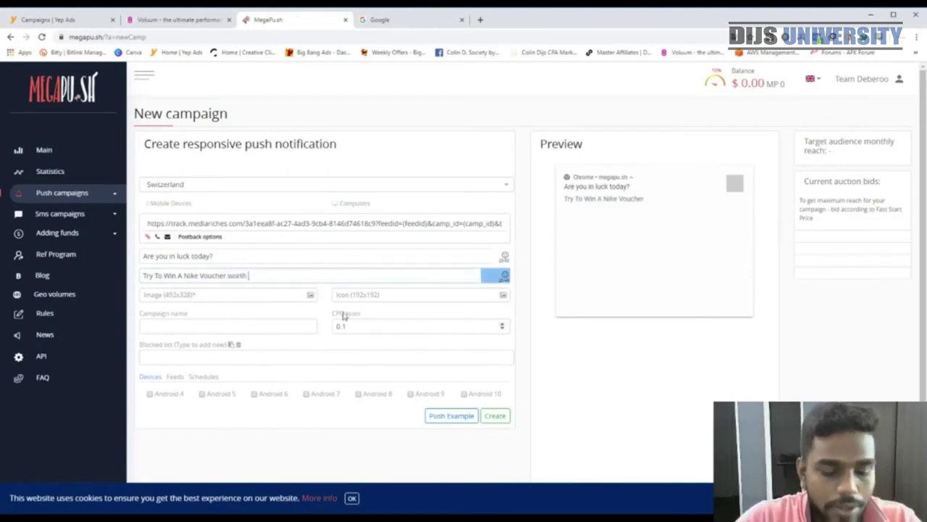
{"action": "left_click", "coordinate": [415, 19]}
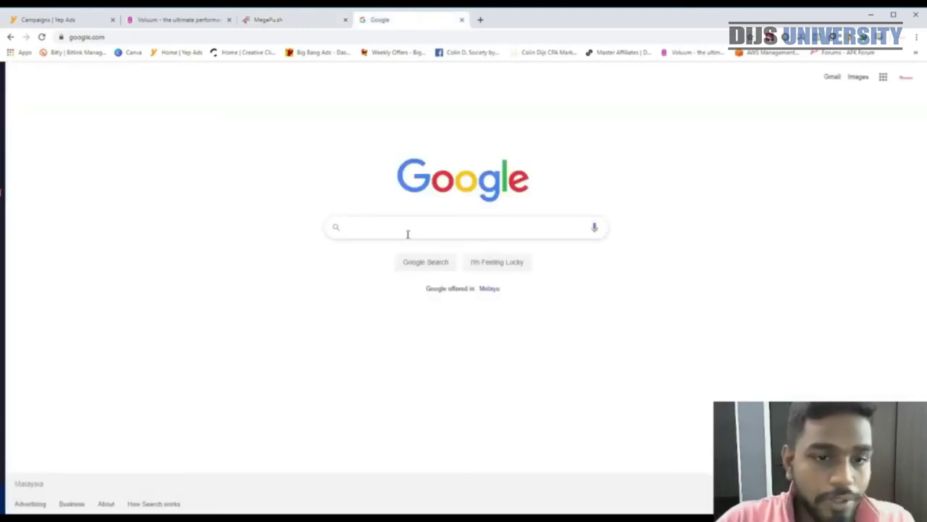
{"action": "type", "text": "euro"}
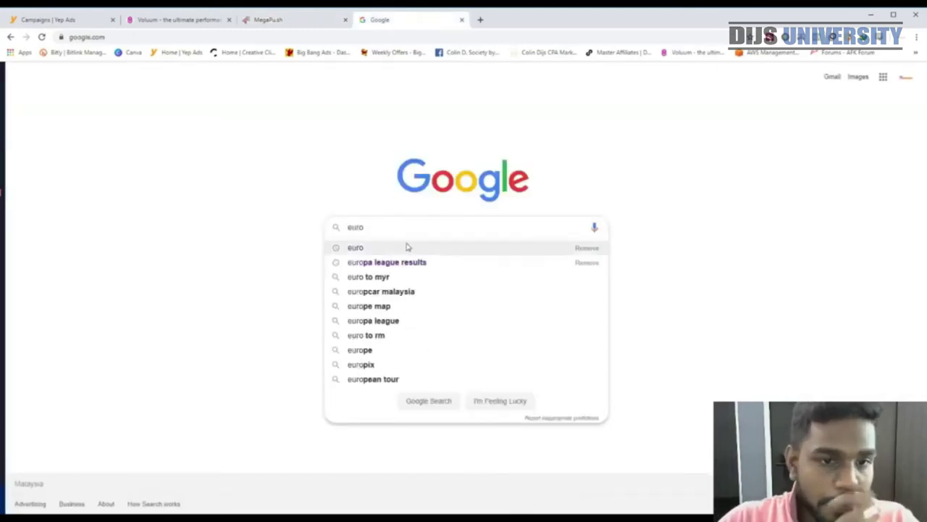
{"action": "key", "text": "Return"}
{"action": "left_click", "coordinate": [145, 82]}
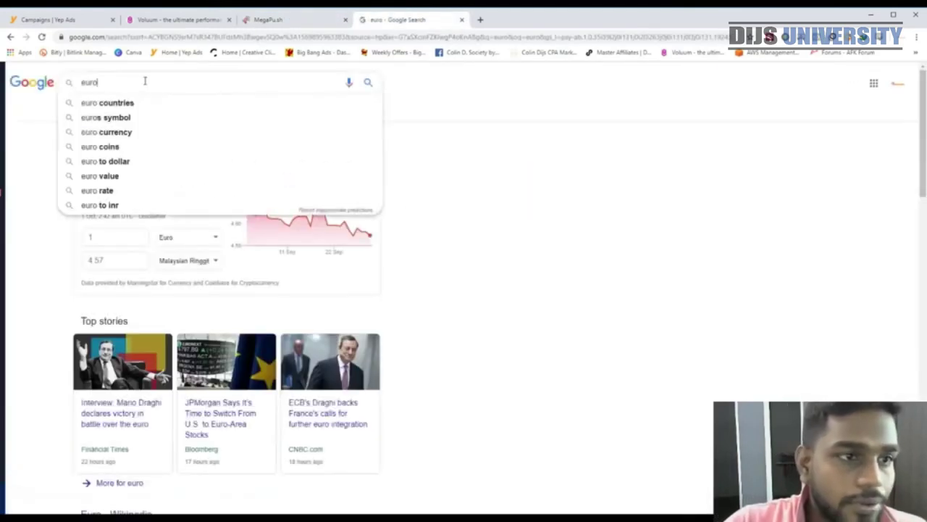
{"action": "type", "text": "symbol"}
{"action": "key", "text": "Return"}
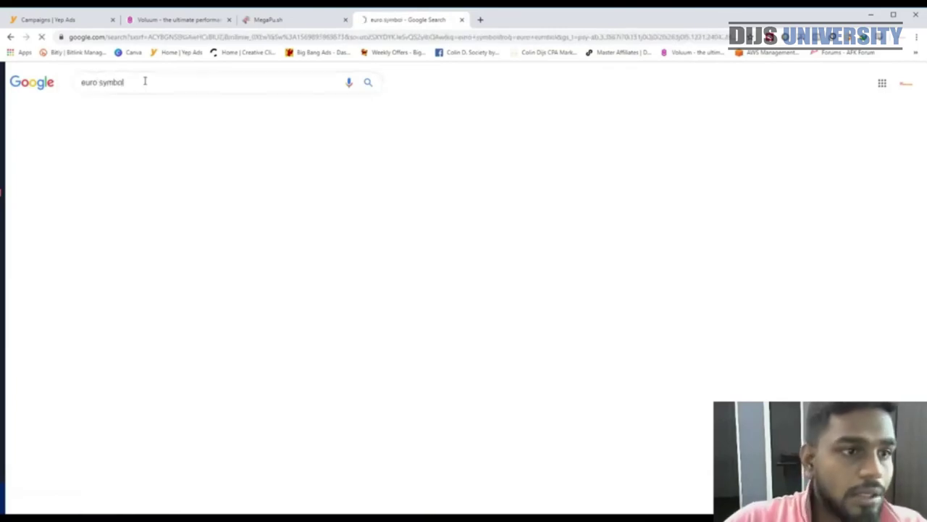
Copy the € sign from the search results and complete the MegaPush message as "Try To Win A Nike Voucher worth €250".
{"action": "mouse_move", "coordinate": [93, 203]}
{"action": "left_mouse_down"}
{"action": "mouse_move", "coordinate": [50, 211]}
{"action": "mouse_move", "coordinate": [77, 206]}
{"action": "left_mouse_up"}
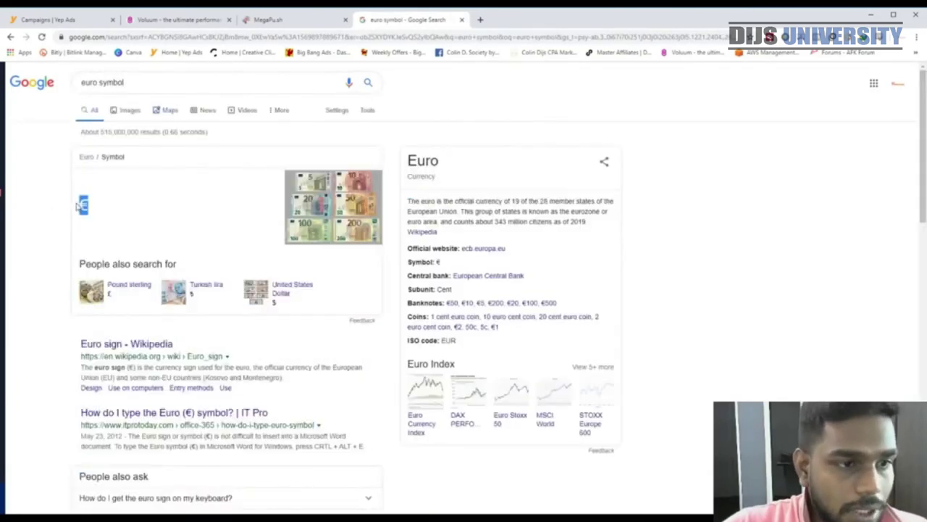
{"action": "key", "text": "ctrl+c"}
{"action": "left_click", "coordinate": [268, 19]}
{"action": "key", "text": "ctrl+v"}
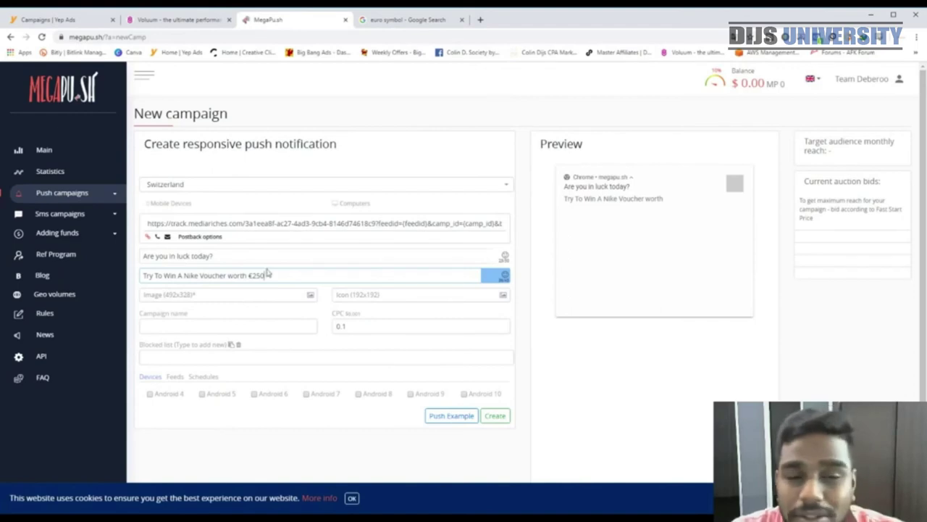
Search Google Images for "nike voucher" and download the black Nike gift card picture from the "Win a $1000 Nike Voucher" contest result.
{"action": "left_click", "coordinate": [415, 21]}
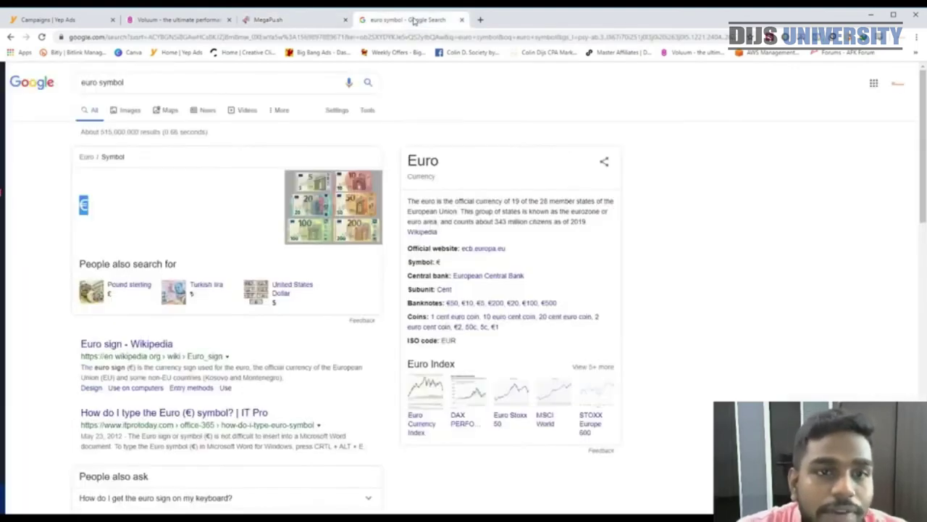
{"action": "left_click", "coordinate": [242, 83]}
{"action": "left_click_drag", "start_coordinate": [242, 83], "coordinate": [11, 87]}
{"action": "type", "text": "n"}
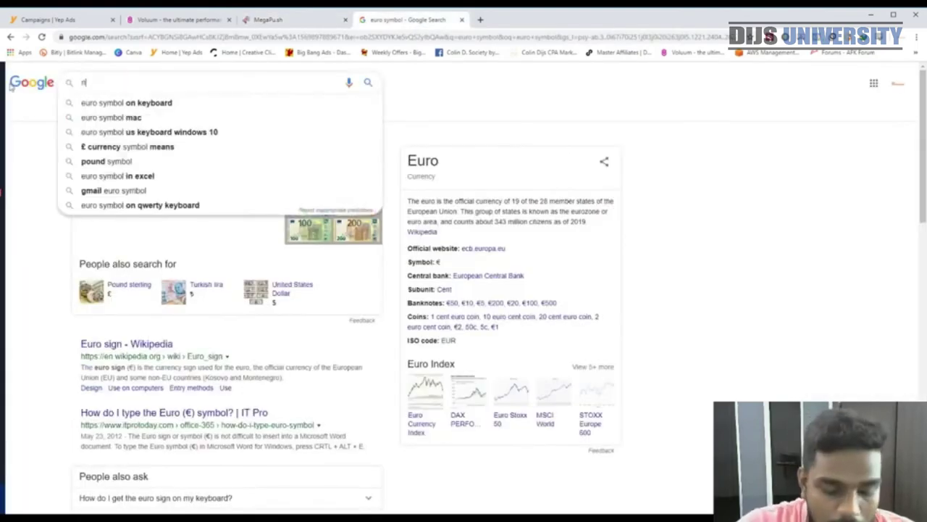
{"action": "type", "text": "ike voucher imag"}
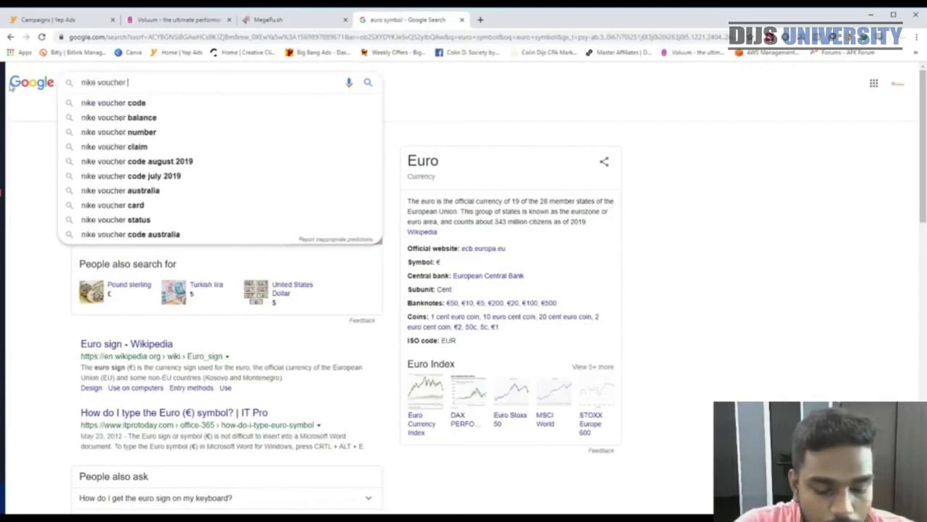
{"action": "key", "text": "BackSpace"}
{"action": "key", "text": "BackSpace"}
{"action": "key", "text": "BackSpace"}
{"action": "key", "text": "BackSpace"}
{"action": "key", "text": "BackSpace"}
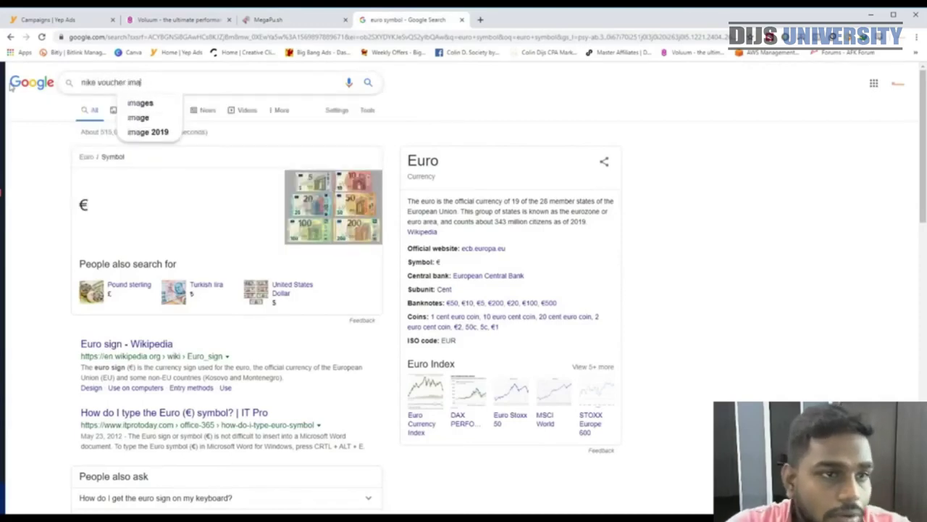
{"action": "key", "text": "Return"}
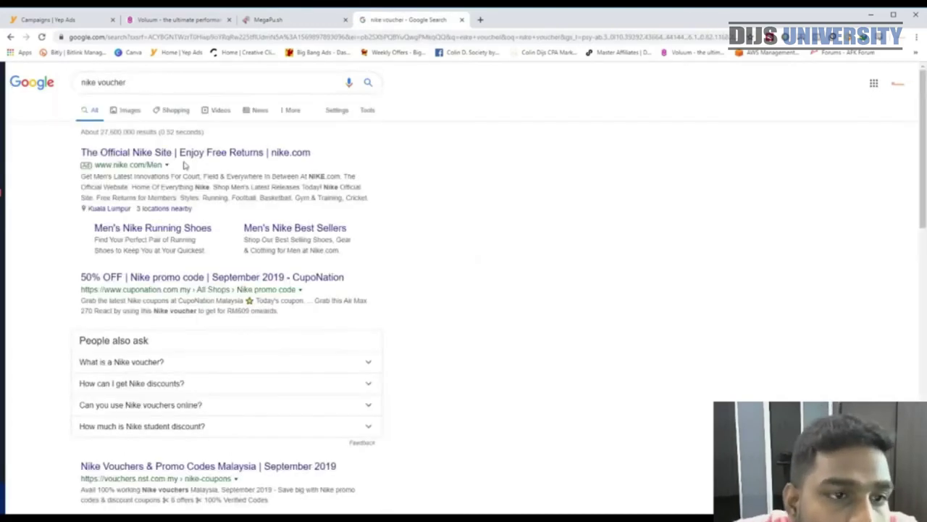
{"action": "left_click", "coordinate": [128, 110]}
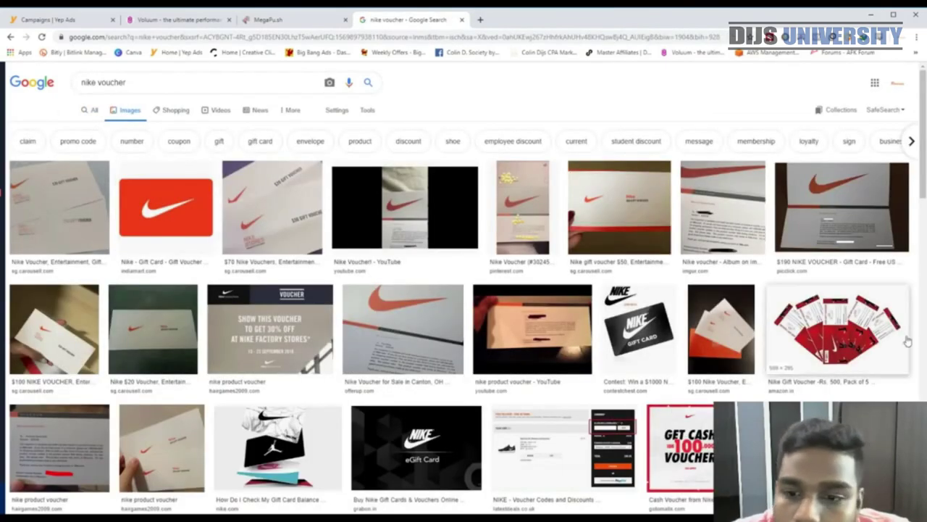
{"action": "left_click", "coordinate": [638, 328]}
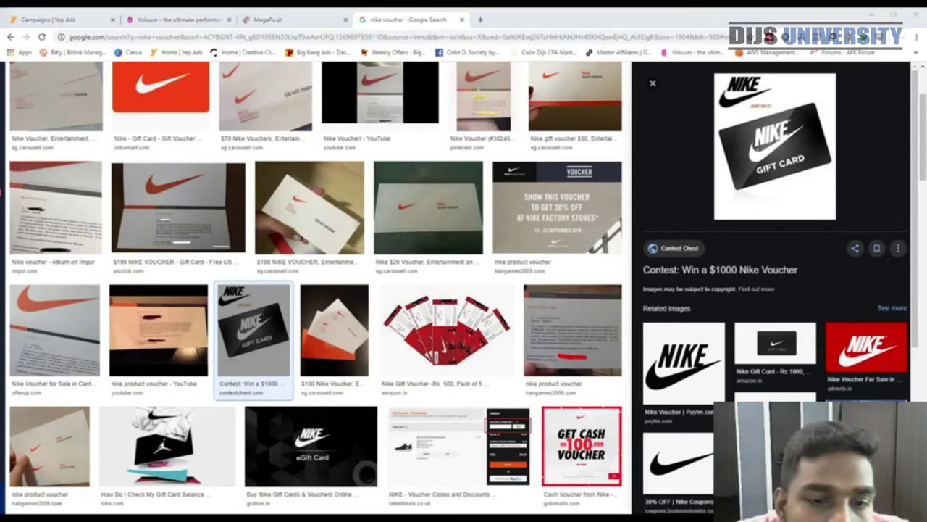
Browse further Nike voucher image results for alternative creative pictures and check the image requirements in the MegaPush form.
{"action": "scroll", "coordinate": [238, 318], "scroll_direction": "down", "scroll_amount": 5}
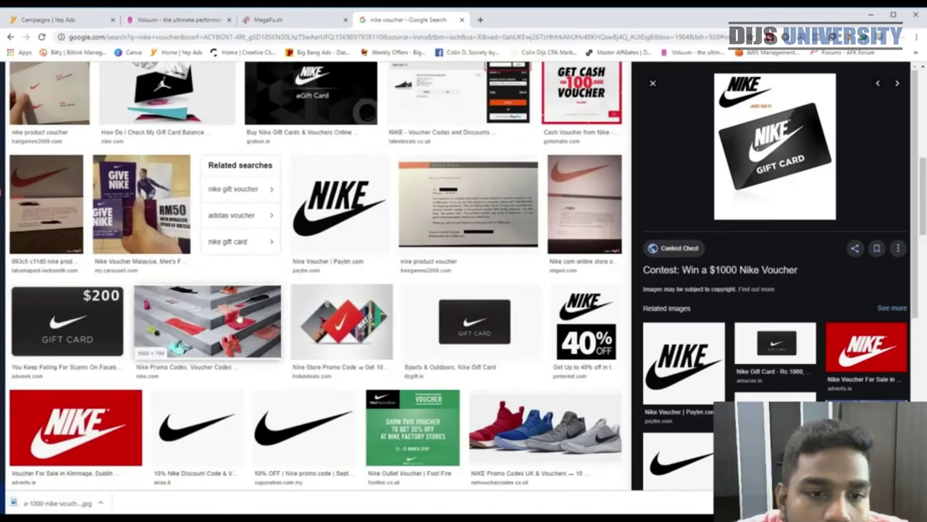
{"action": "scroll", "coordinate": [238, 317], "scroll_direction": "up", "scroll_amount": 2}
{"action": "scroll", "coordinate": [287, 319], "scroll_direction": "down", "scroll_amount": 4}
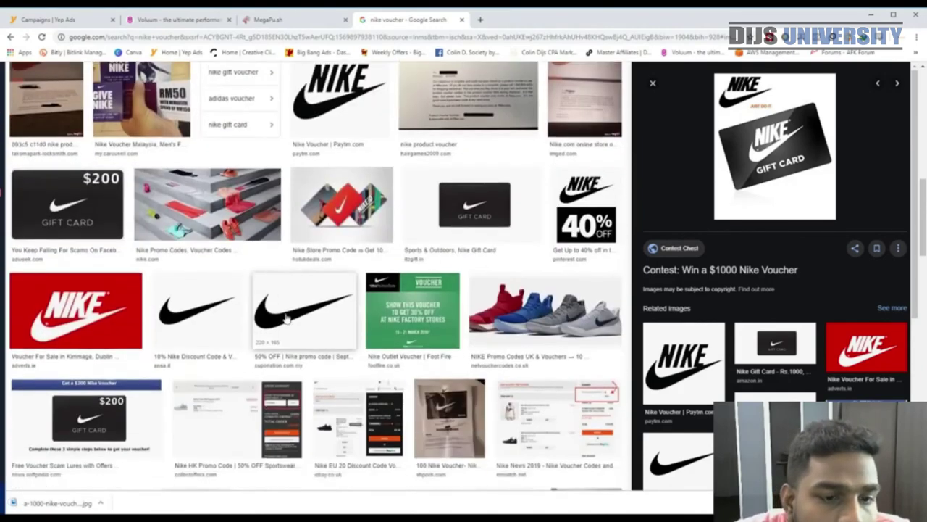
{"action": "scroll", "coordinate": [286, 319], "scroll_direction": "up", "scroll_amount": 3}
{"action": "left_click", "coordinate": [167, 186]}
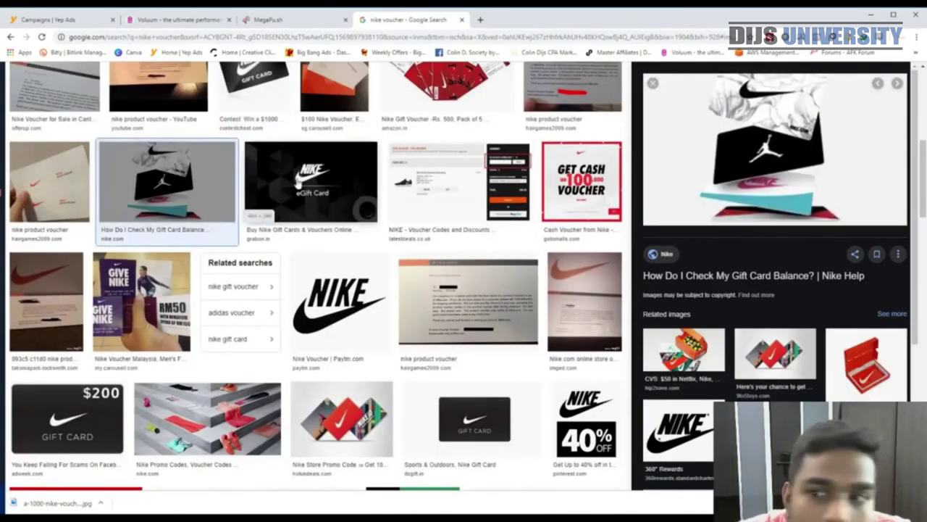
{"action": "left_click", "coordinate": [651, 83]}
{"action": "scroll", "coordinate": [366, 347], "scroll_direction": "down", "scroll_amount": 5}
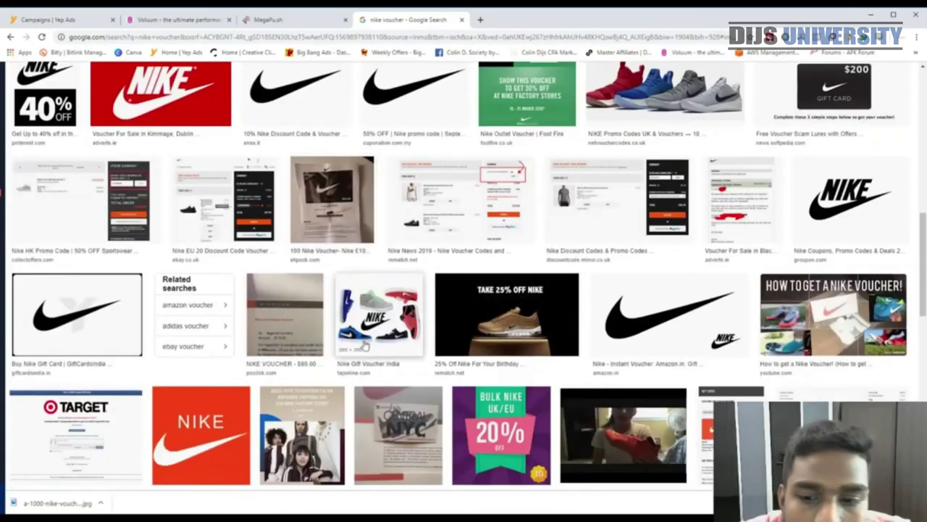
{"action": "scroll", "coordinate": [364, 347], "scroll_direction": "down", "scroll_amount": 3}
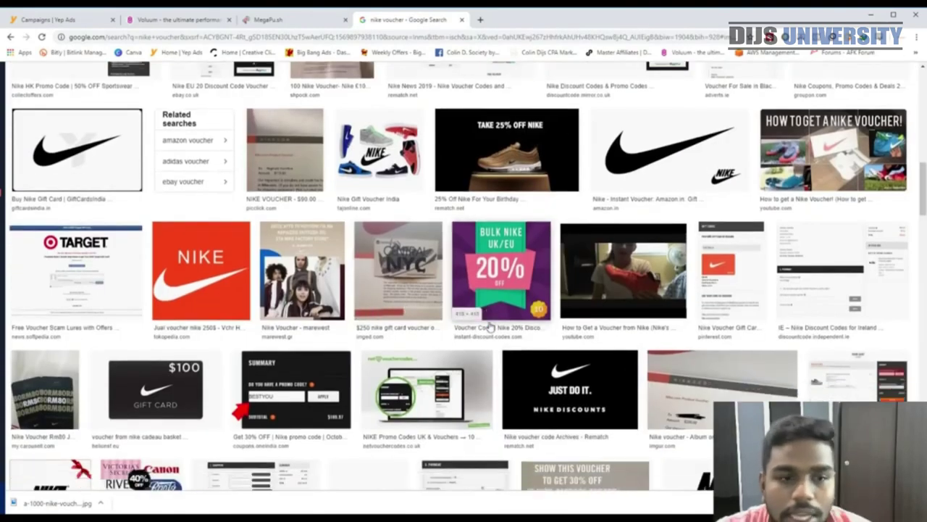
{"action": "scroll", "coordinate": [490, 328], "scroll_direction": "down", "scroll_amount": 6}
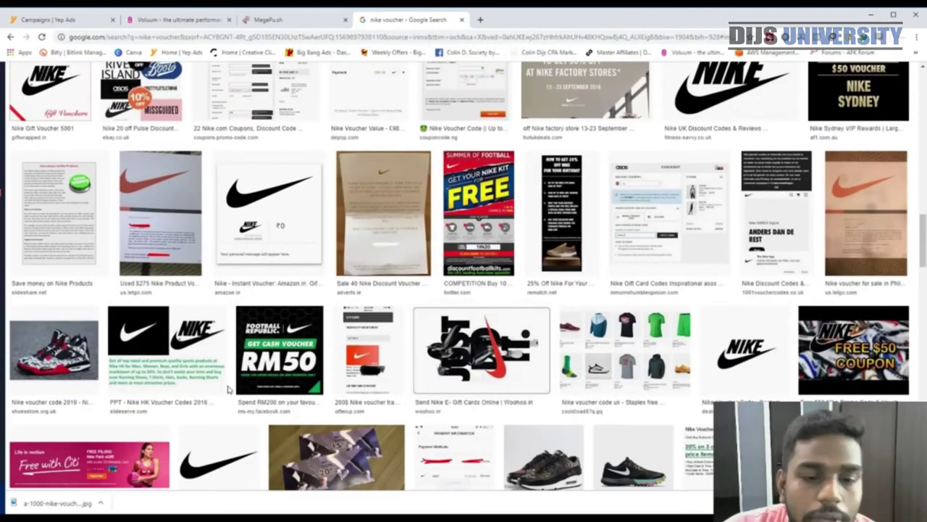
{"action": "left_click", "coordinate": [282, 22]}
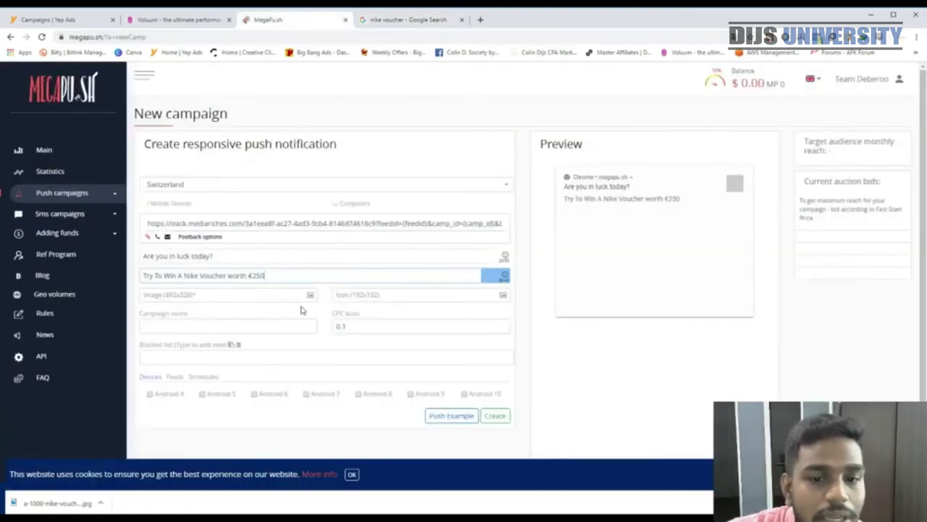
{"action": "left_click", "coordinate": [427, 21]}
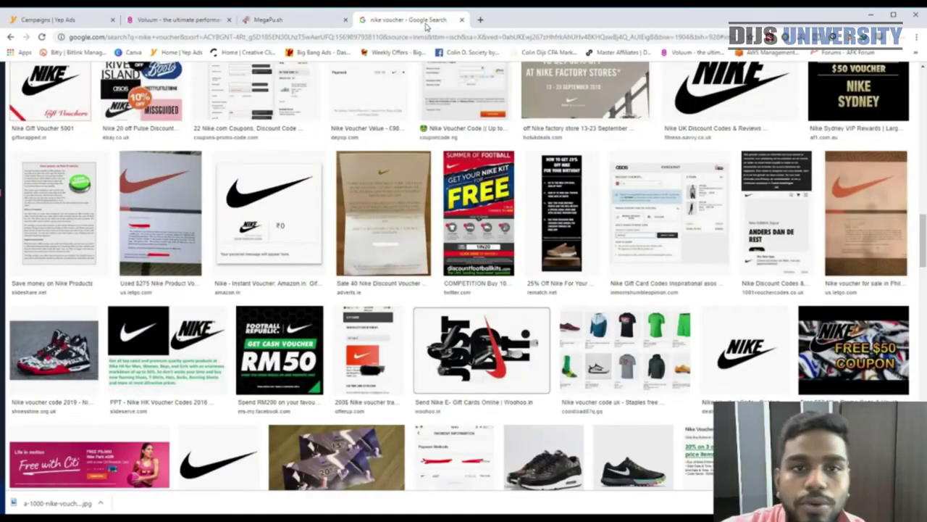
Try to load the downloaded Nike gift card picture as the MegaPush notification image, with the crop area framing the card.
{"action": "left_click", "coordinate": [279, 23]}
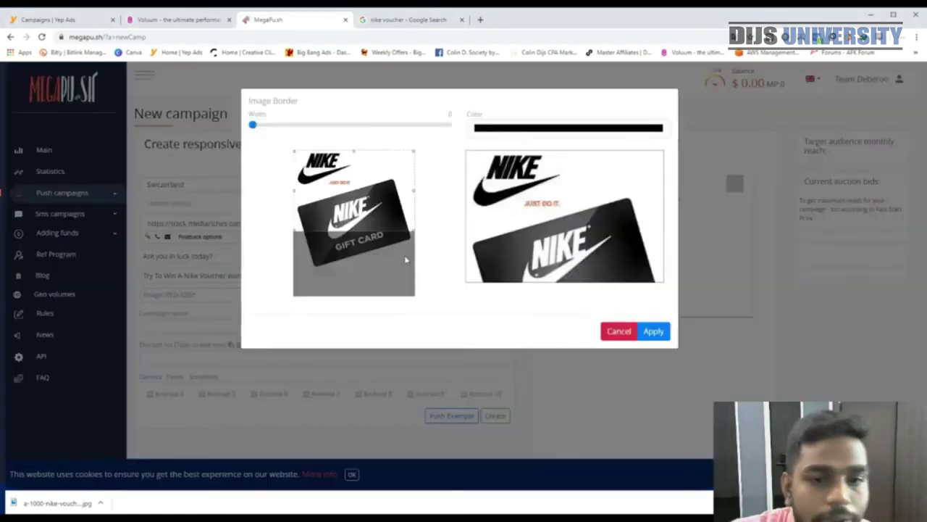
{"action": "left_click_drag", "start_coordinate": [374, 206], "coordinate": [377, 240]}
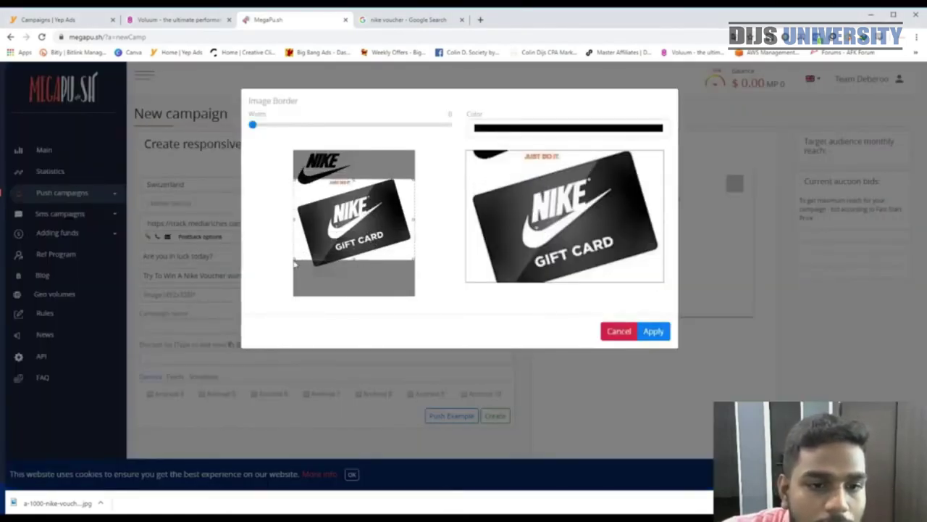
{"action": "left_click_drag", "start_coordinate": [345, 233], "coordinate": [373, 176]}
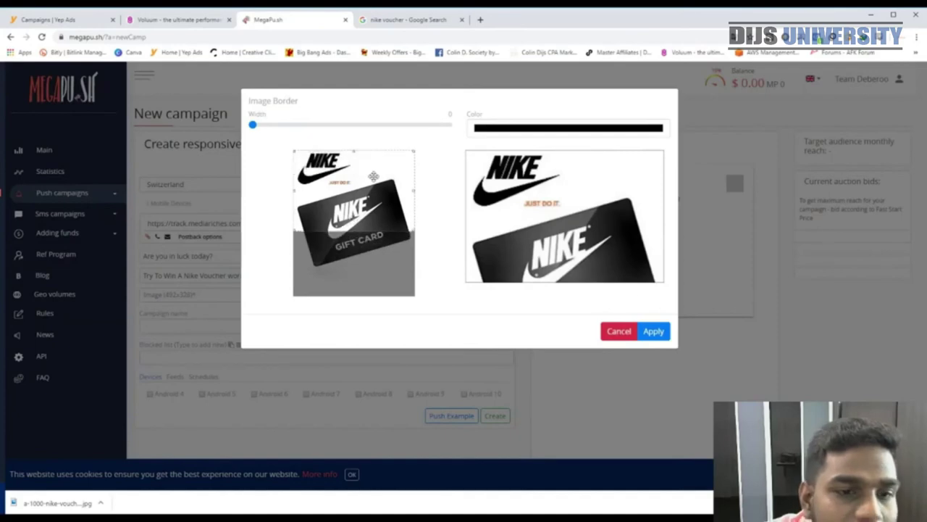
{"action": "left_click_drag", "start_coordinate": [357, 219], "coordinate": [355, 247]}
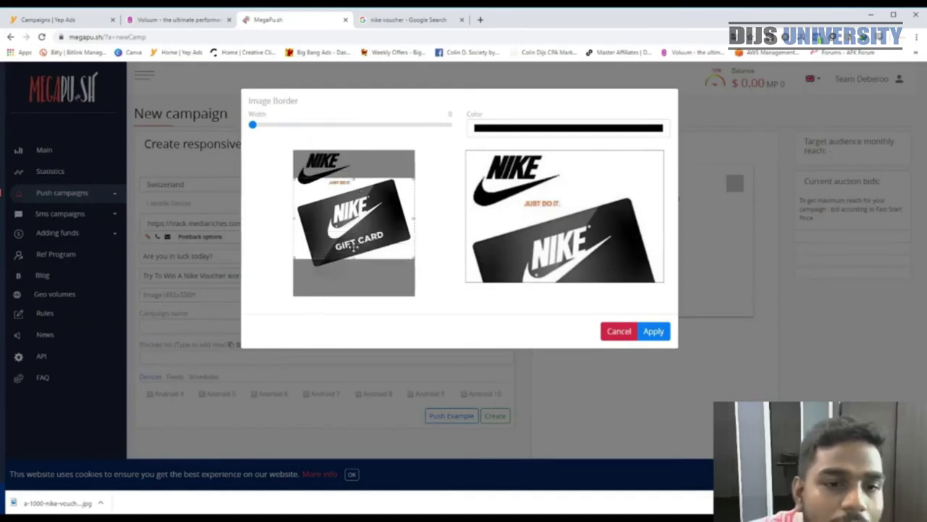
{"action": "left_click", "coordinate": [651, 337]}
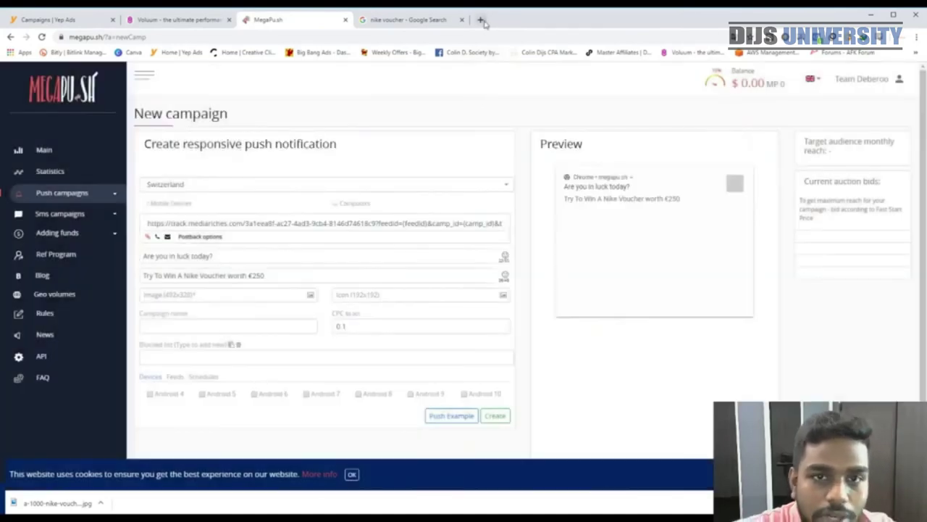
Open Canva in a new browser tab.
{"action": "left_click", "coordinate": [481, 20]}
{"action": "type", "text": "canva"}
{"action": "key", "text": "Return"}
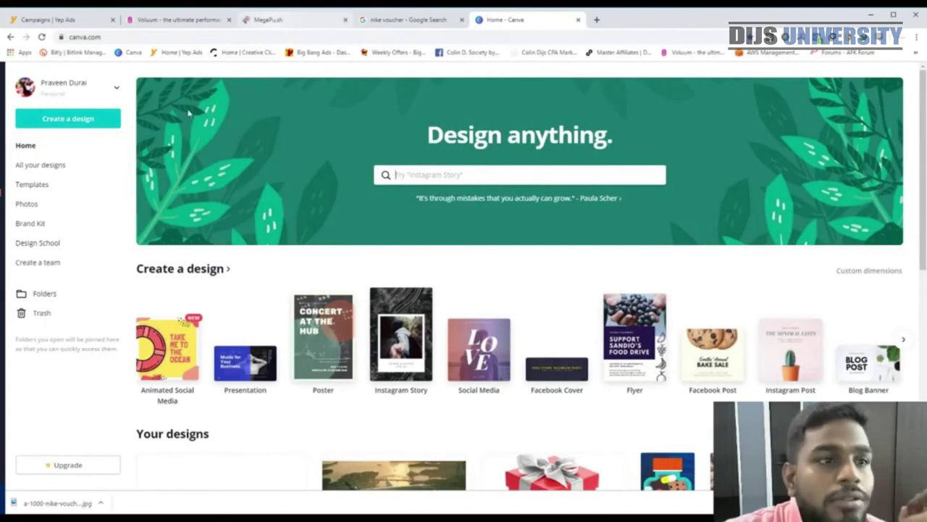
Create a blank custom-size Canva design of 492 × 328 px, matching the image size MegaPush asks for.
{"action": "left_click", "coordinate": [87, 120]}
{"action": "left_click", "coordinate": [64, 165]}
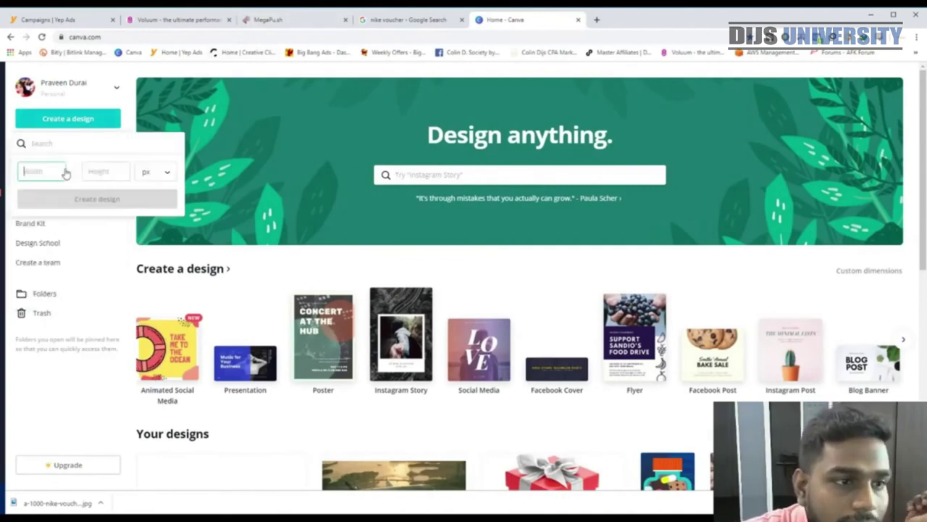
{"action": "left_click", "coordinate": [289, 20]}
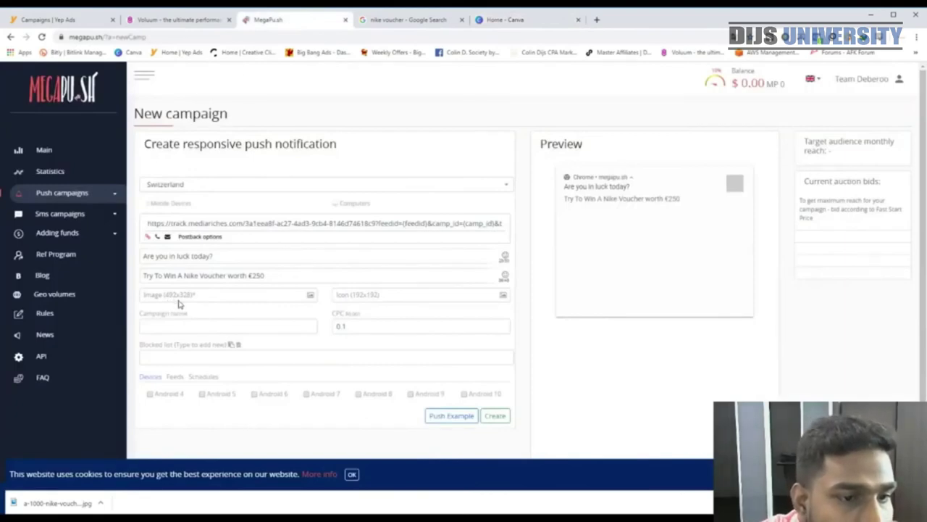
{"action": "left_click", "coordinate": [519, 17]}
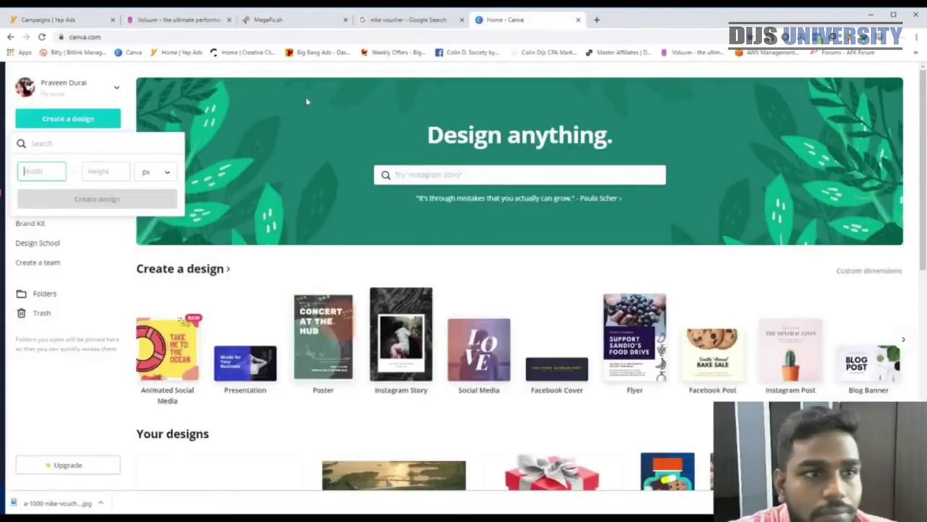
{"action": "type", "text": "49"}
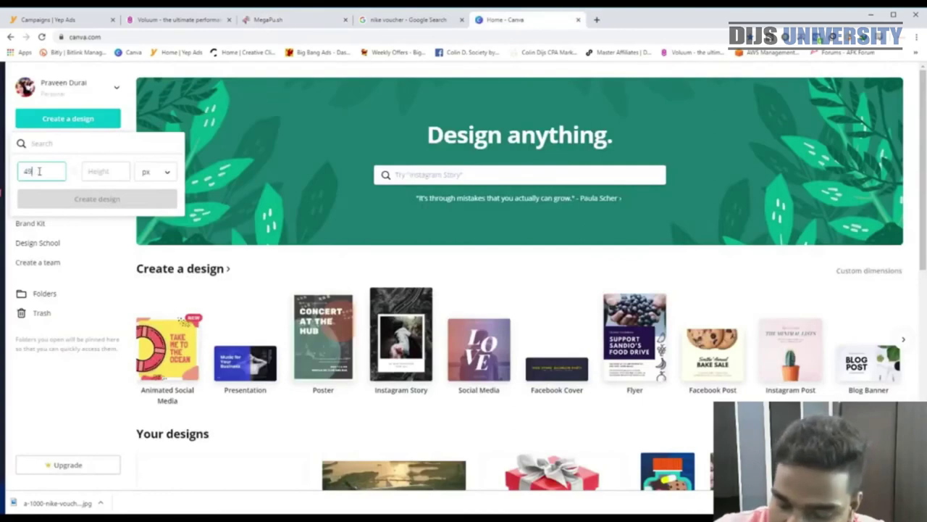
{"action": "type", "text": "2"}
{"action": "key", "text": "Tab"}
{"action": "key", "text": "Tab"}
{"action": "type", "text": "328"}
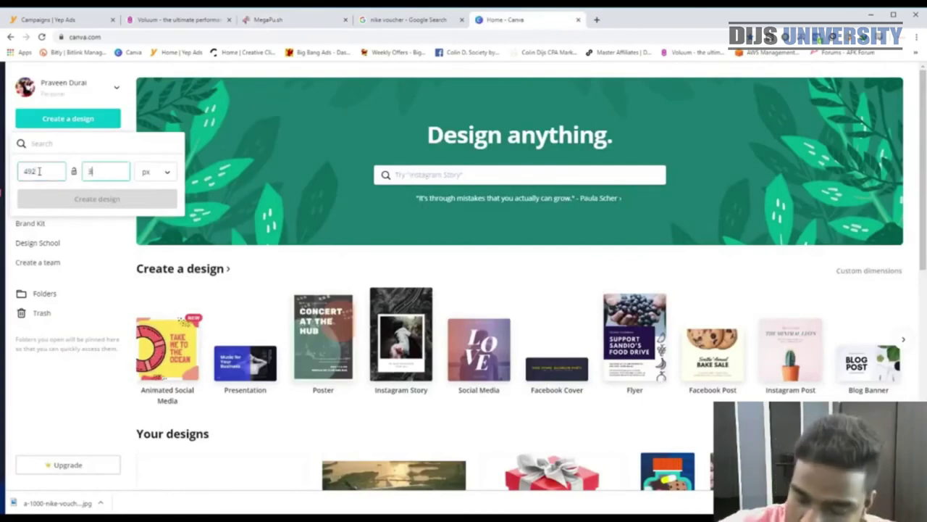
{"action": "left_click", "coordinate": [83, 200]}
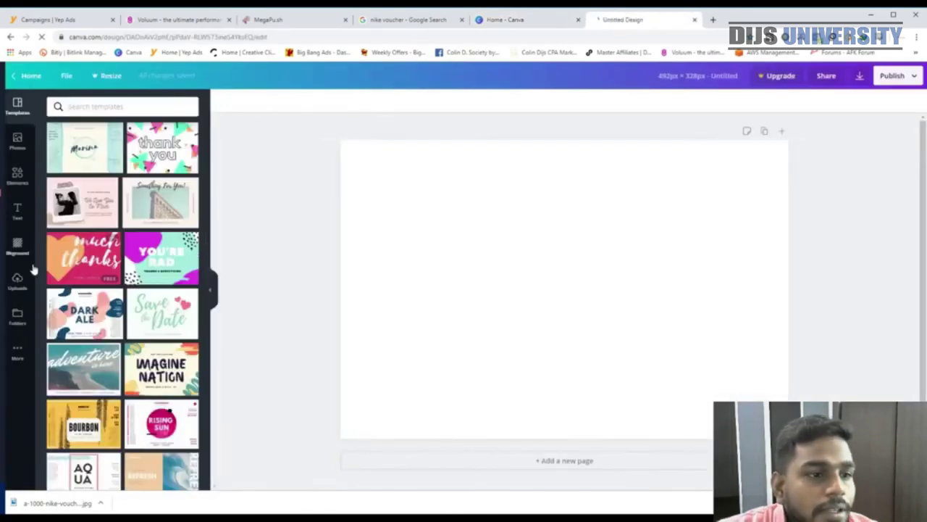
Place the uploaded Nike gift card picture on the blank design, enlarged to the full page height and centred horizontally.
{"action": "left_click", "coordinate": [17, 278]}
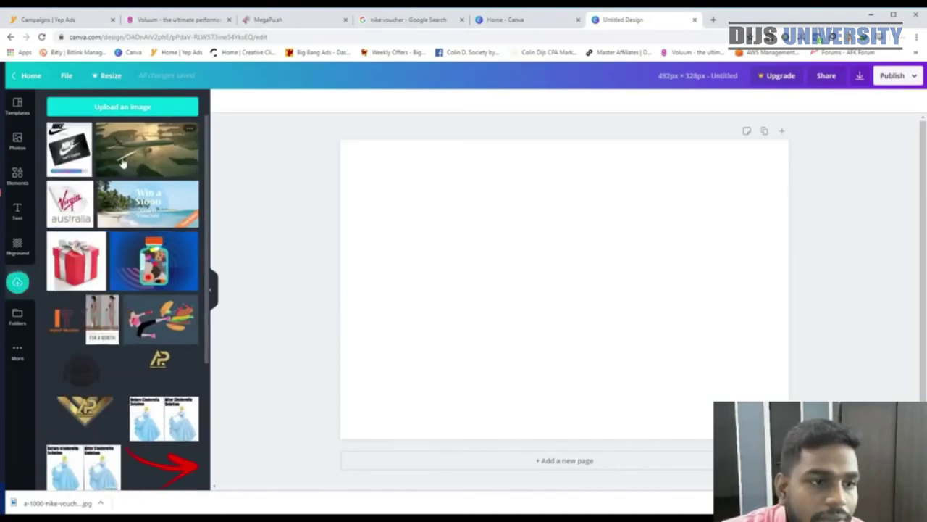
{"action": "left_click_drag", "start_coordinate": [70, 150], "coordinate": [473, 239]}
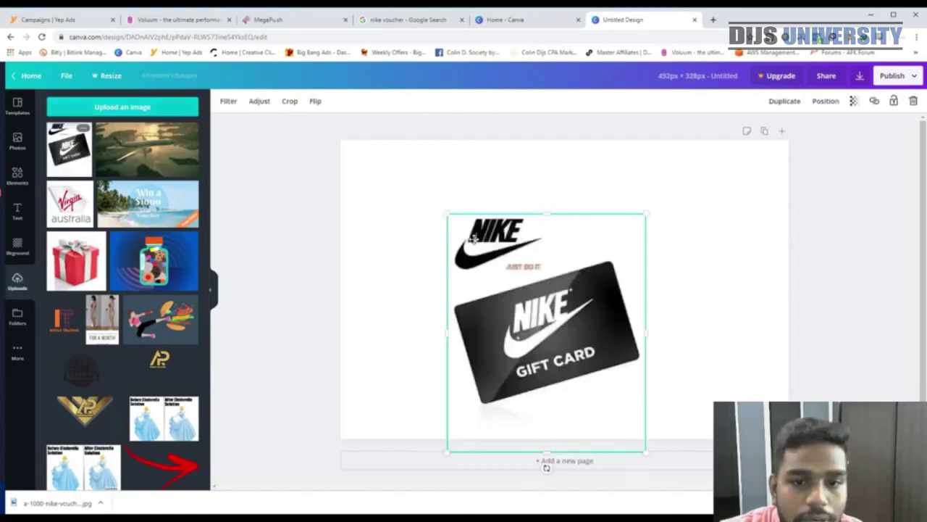
{"action": "left_click_drag", "start_coordinate": [595, 444], "coordinate": [677, 456]}
{"action": "left_click_drag", "start_coordinate": [612, 380], "coordinate": [598, 379]}
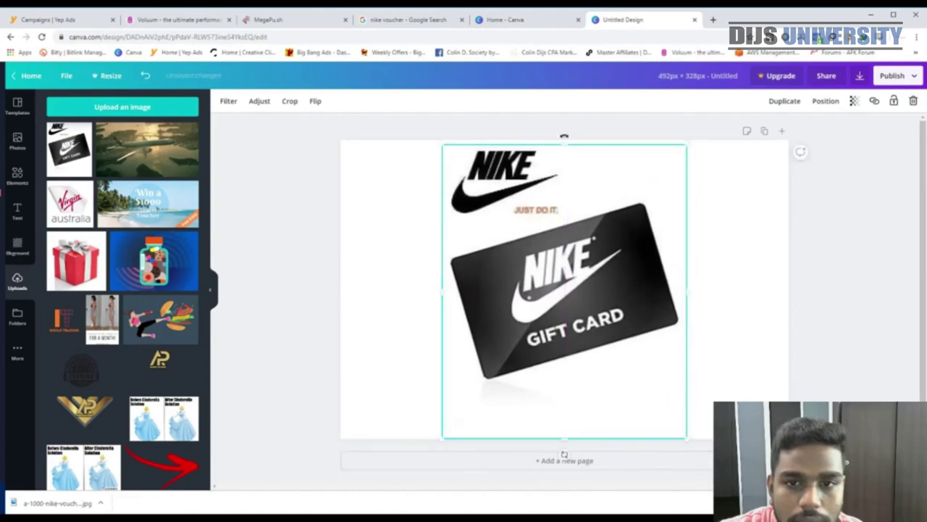
{"action": "left_click_drag", "start_coordinate": [563, 148], "coordinate": [563, 143]}
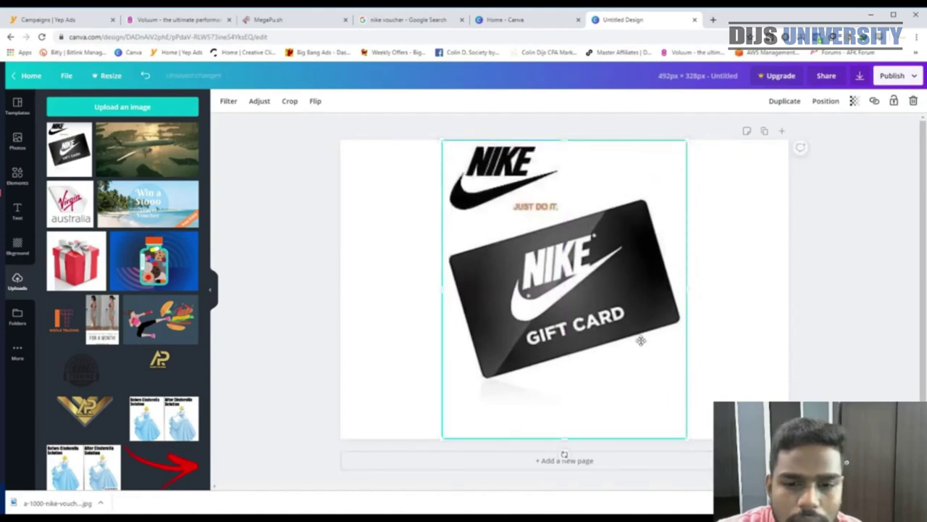
Download the finished gift card design as a PNG and dismiss the Canva Pro offer.
{"action": "left_click", "coordinate": [862, 76]}
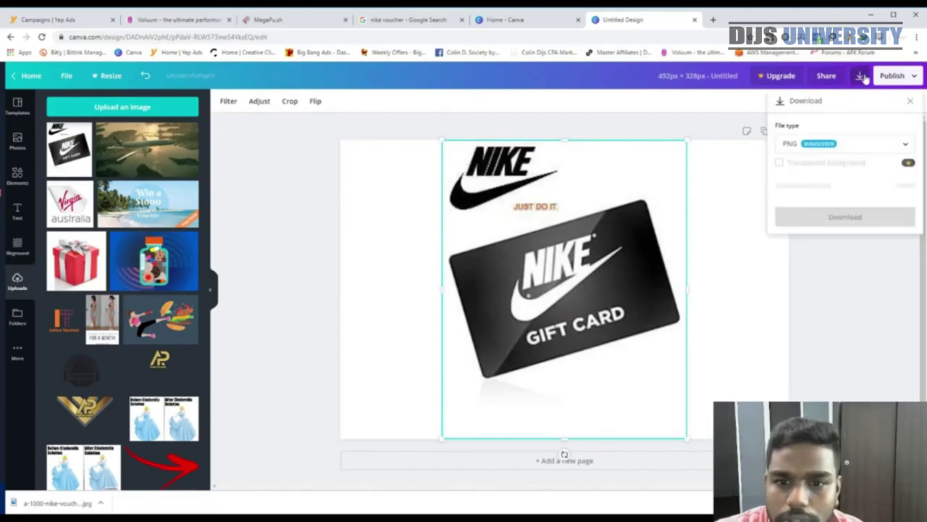
{"action": "left_click", "coordinate": [847, 194]}
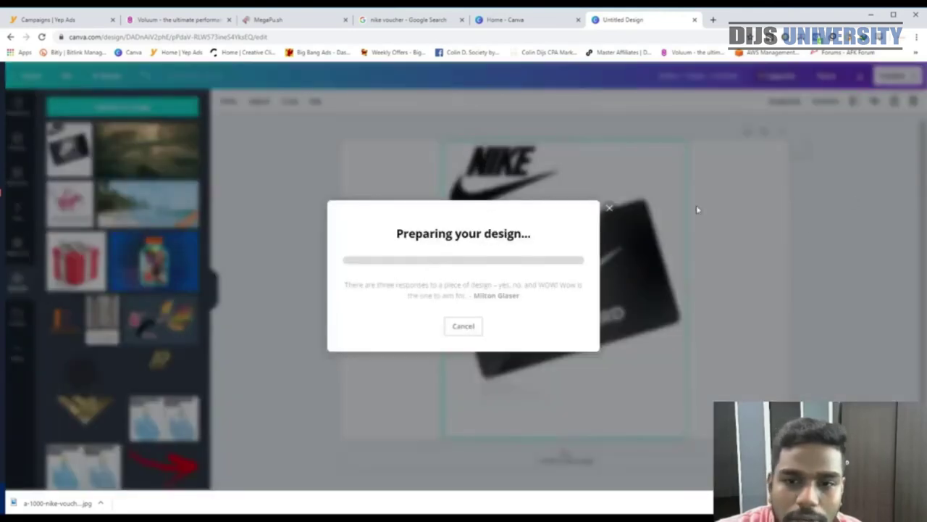
{"action": "left_click", "coordinate": [610, 208]}
{"action": "left_click", "coordinate": [857, 76]}
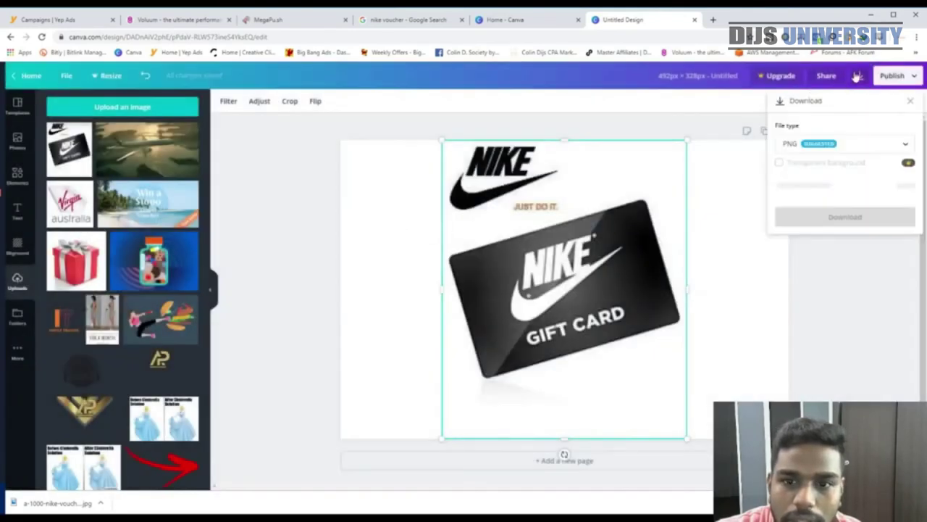
{"action": "left_click", "coordinate": [845, 192]}
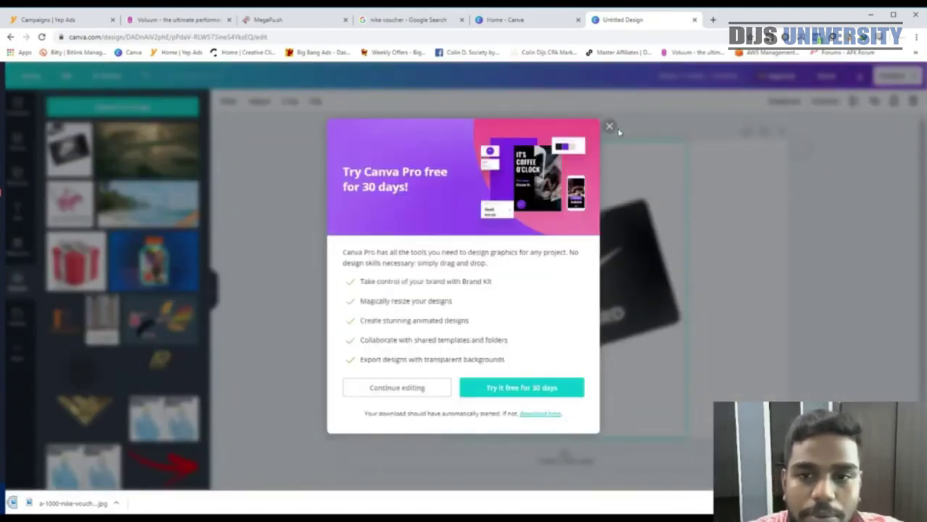
{"action": "left_click", "coordinate": [610, 127]}
In MegaPush, load Untitled design.png as the notification image without a border and apply the blue envelope picture as the icon.
{"action": "left_click", "coordinate": [268, 20]}
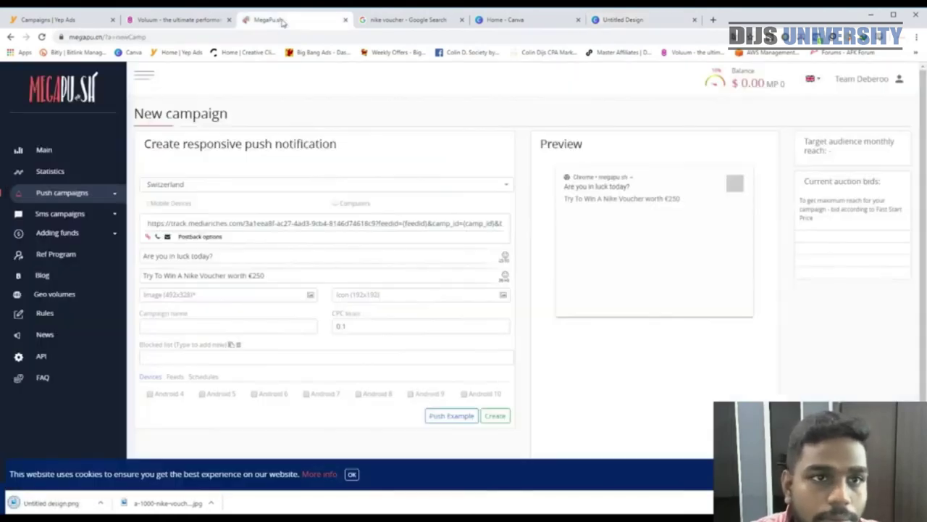
{"action": "left_click", "coordinate": [221, 297]}
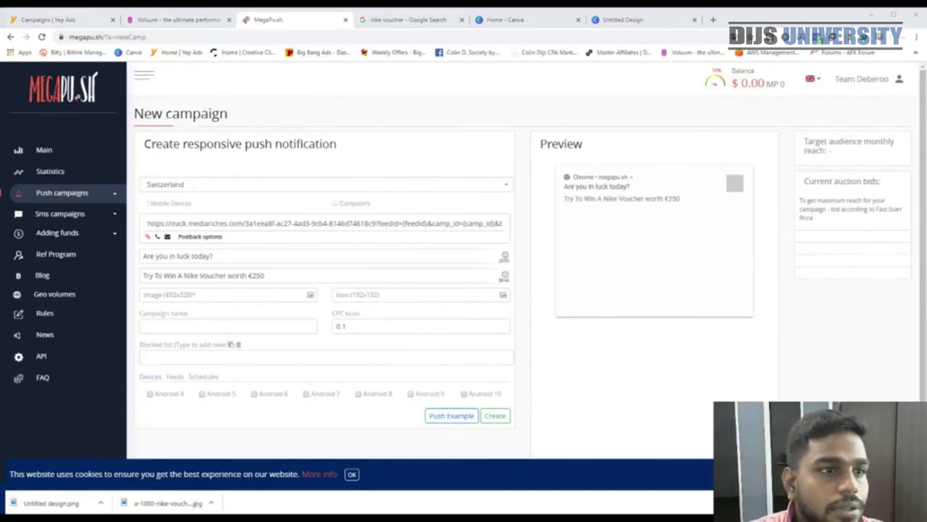
{"action": "double_click", "coordinate": [395, 260]}
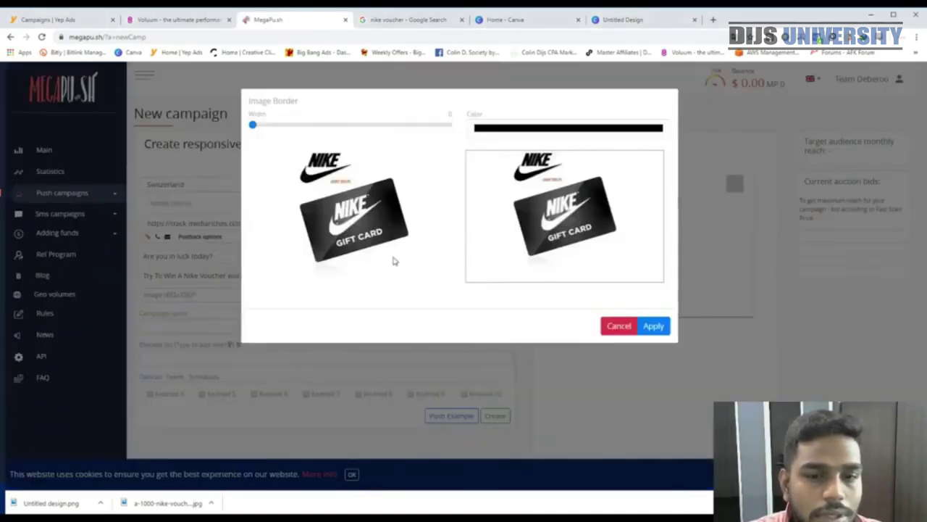
{"action": "left_click", "coordinate": [652, 326]}
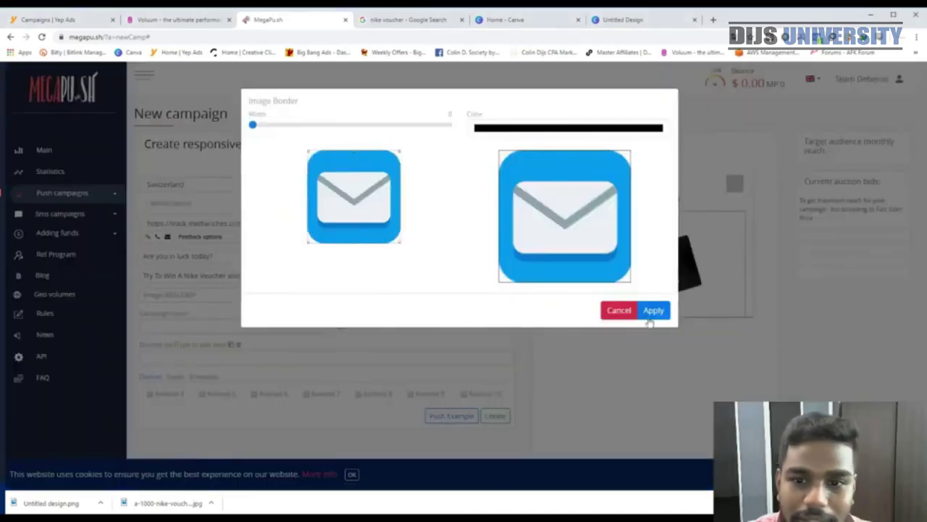
{"action": "left_click", "coordinate": [654, 310]}
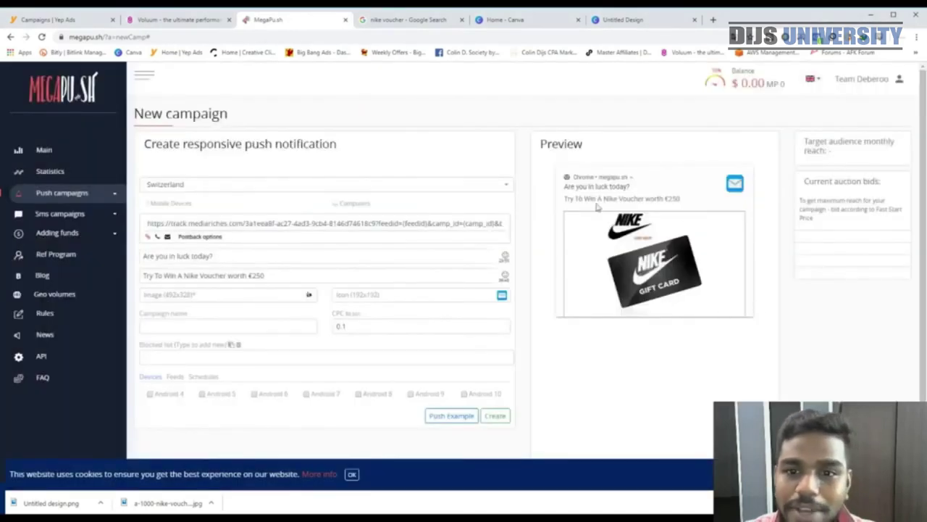
{"action": "left_click_drag", "start_coordinate": [564, 199], "coordinate": [677, 207]}
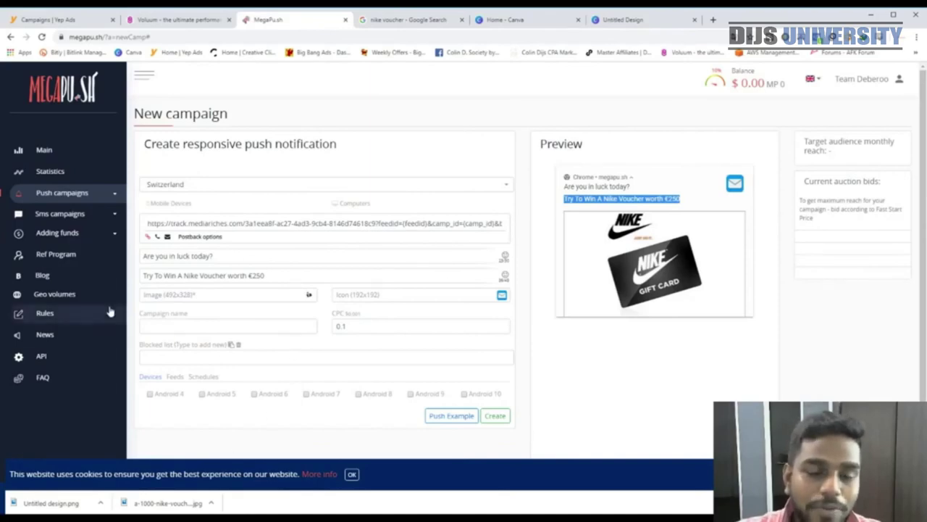
Name the campaign with the owner's first name followed by "- Nike Voucher".
{"action": "left_click", "coordinate": [237, 327]}
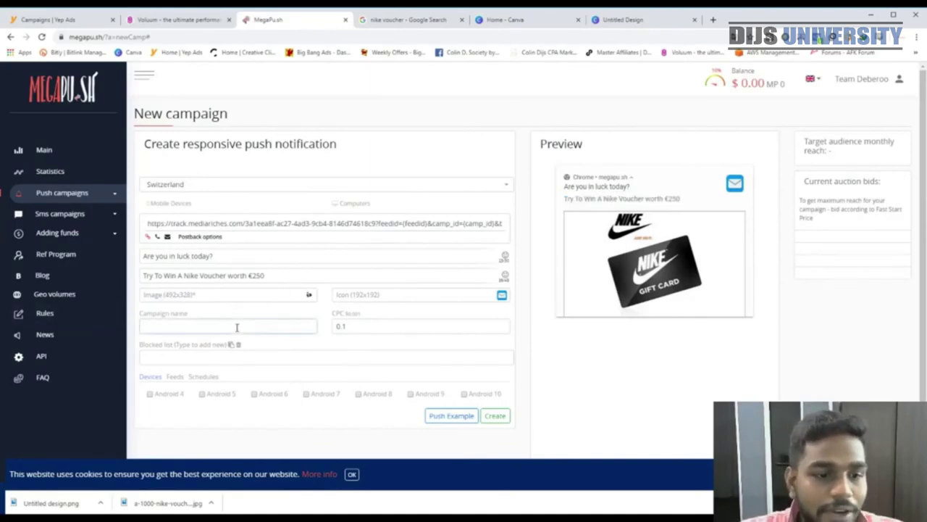
{"action": "type", "text": "Praveen - Nike Voucher"}
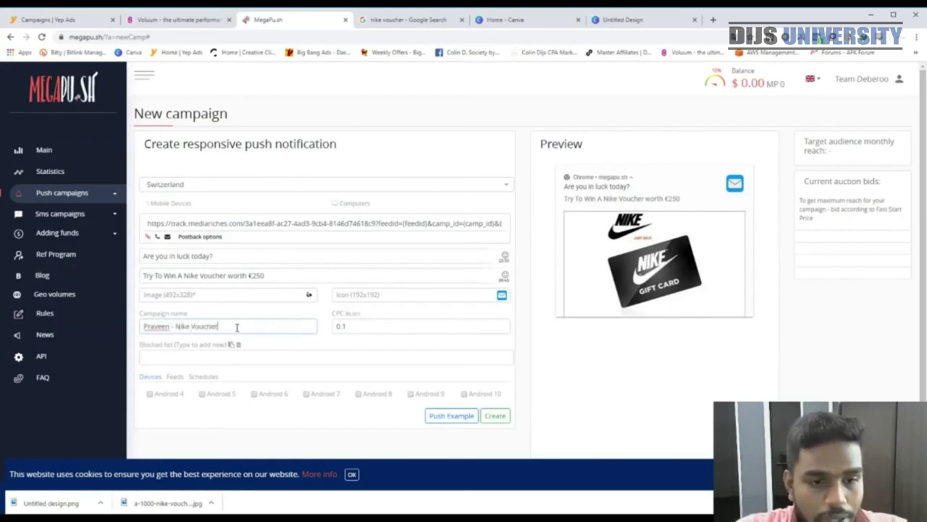
{"action": "left_click", "coordinate": [501, 323]}
{"action": "left_click", "coordinate": [502, 328]}
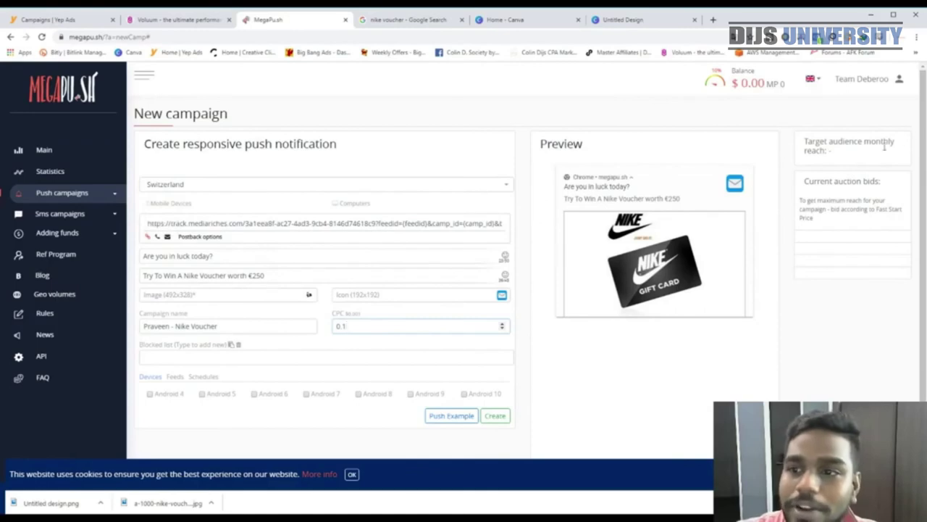
Target mobile devices so that the monthly audience reach and auction bids load for the campaign.
{"action": "left_click_drag", "start_coordinate": [840, 160], "coordinate": [805, 140]}
{"action": "left_click", "coordinate": [852, 159]}
{"action": "left_click_drag", "start_coordinate": [864, 166], "coordinate": [801, 145]}
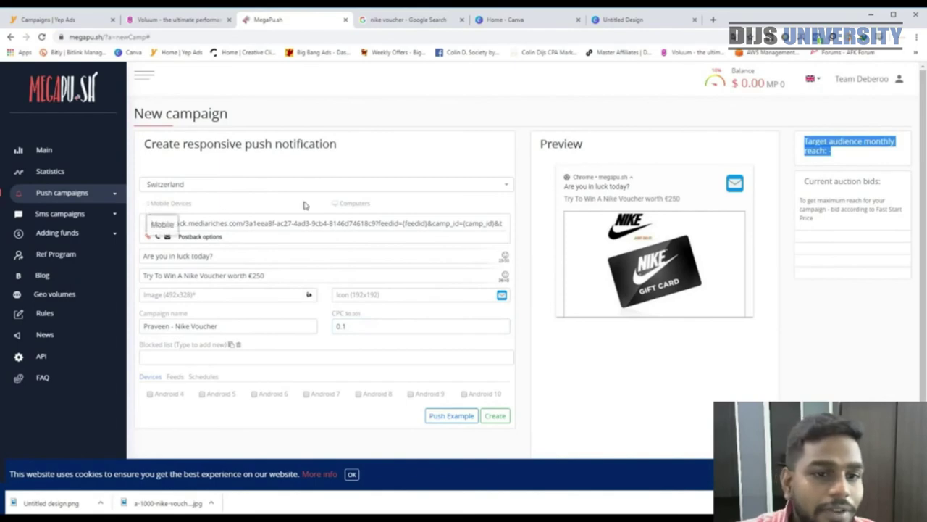
{"action": "left_click", "coordinate": [152, 204]}
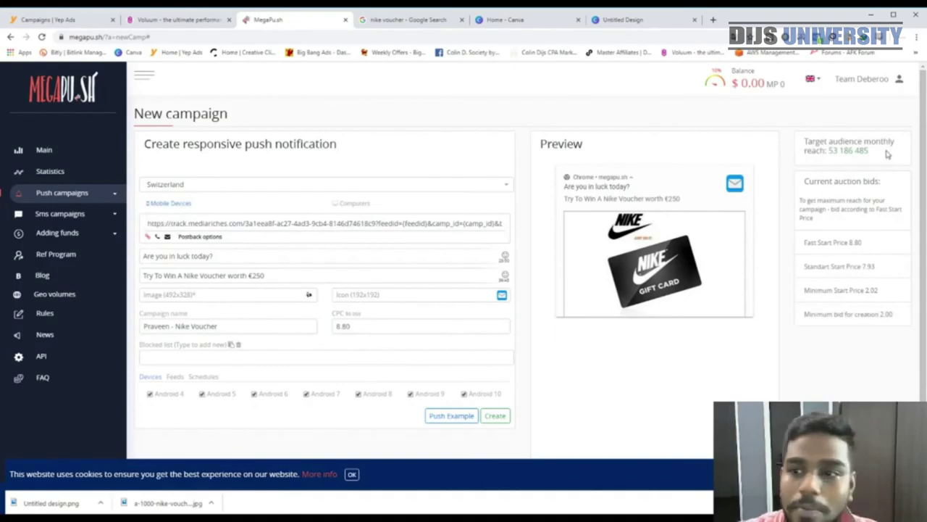
Examine the monthly audience reach, the fast, standard and minimum start prices, the minimum creation bid and the campaign's CPC bid.
{"action": "left_click_drag", "start_coordinate": [888, 154], "coordinate": [834, 155]}
{"action": "left_click_drag", "start_coordinate": [887, 247], "coordinate": [805, 253]}
{"action": "left_click_drag", "start_coordinate": [879, 269], "coordinate": [804, 268]}
{"action": "left_click_drag", "start_coordinate": [882, 292], "coordinate": [806, 304]}
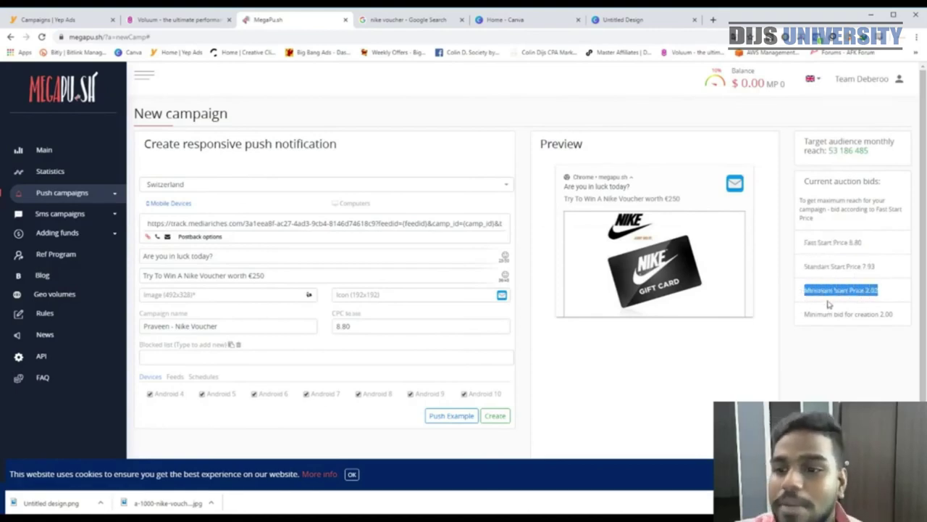
{"action": "left_click_drag", "start_coordinate": [897, 316], "coordinate": [806, 313]}
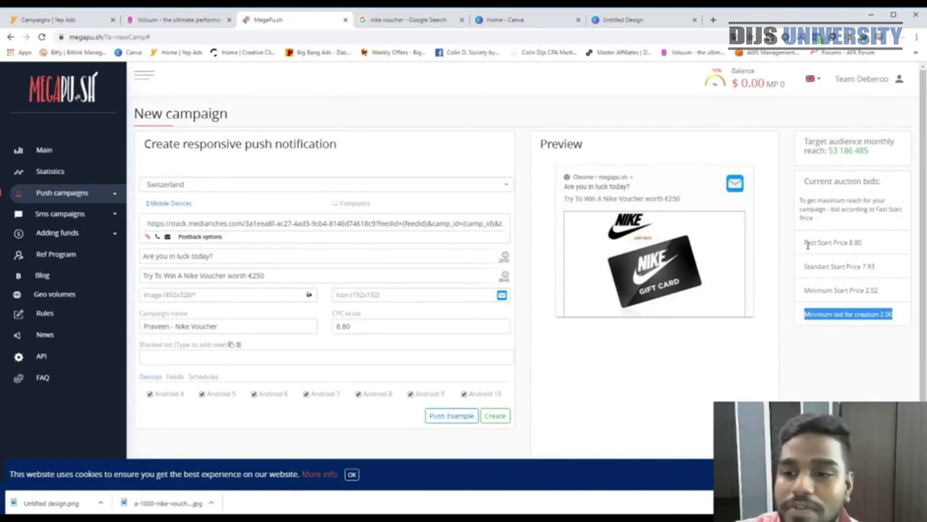
{"action": "left_click_drag", "start_coordinate": [807, 245], "coordinate": [868, 246]}
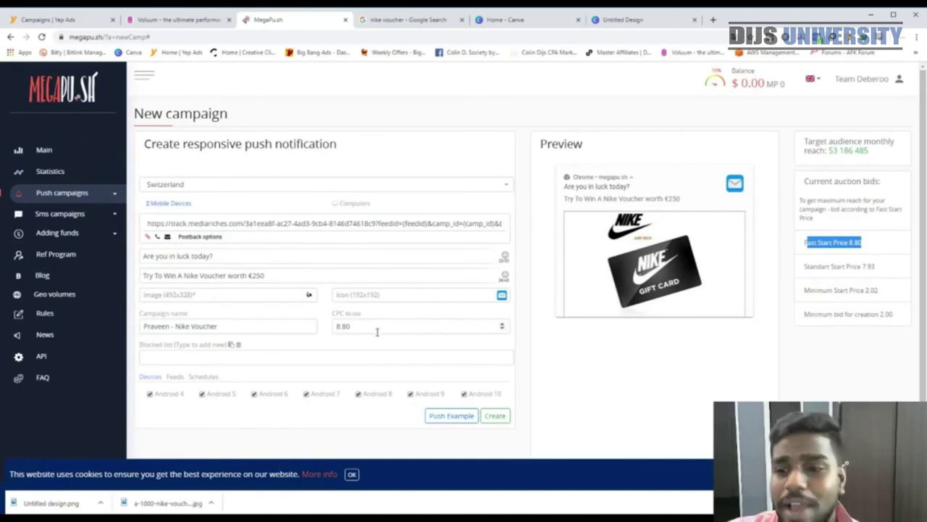
{"action": "left_click_drag", "start_coordinate": [815, 267], "coordinate": [914, 274]}
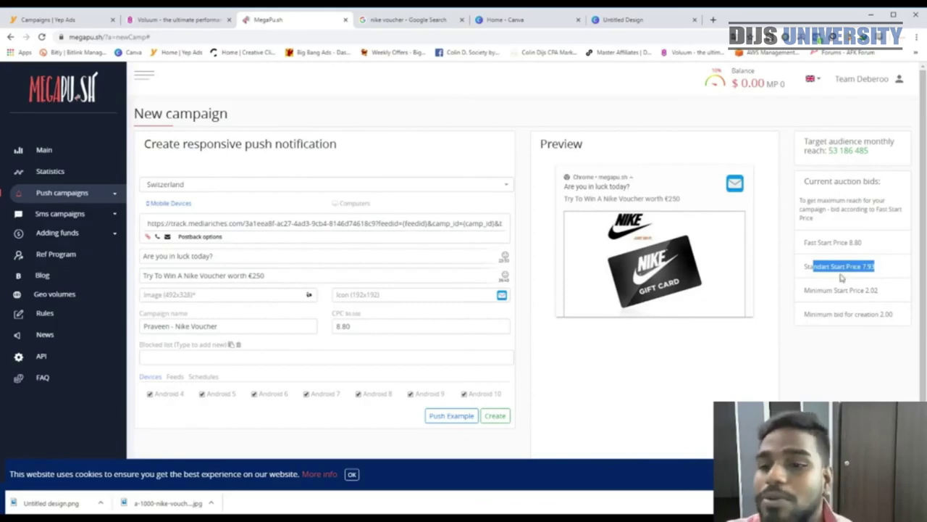
{"action": "left_click_drag", "start_coordinate": [806, 267], "coordinate": [899, 271]}
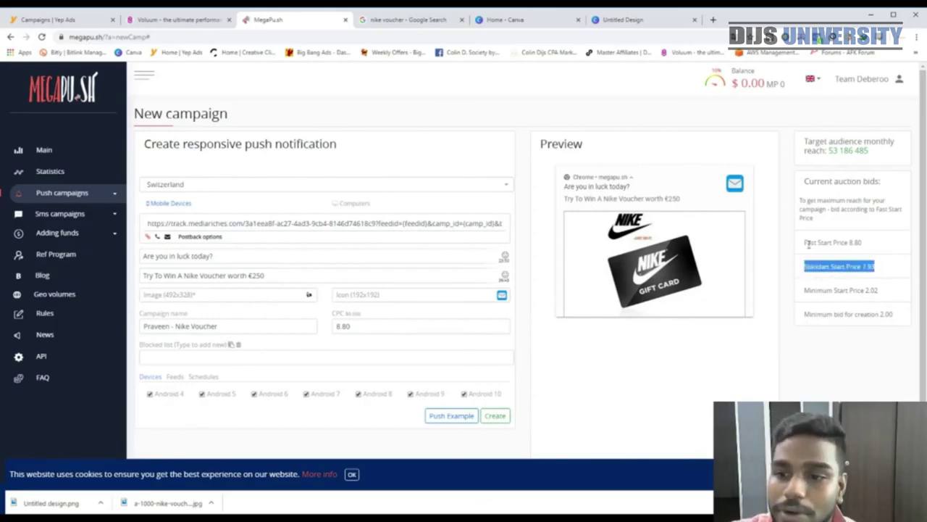
{"action": "left_click_drag", "start_coordinate": [807, 243], "coordinate": [871, 246]}
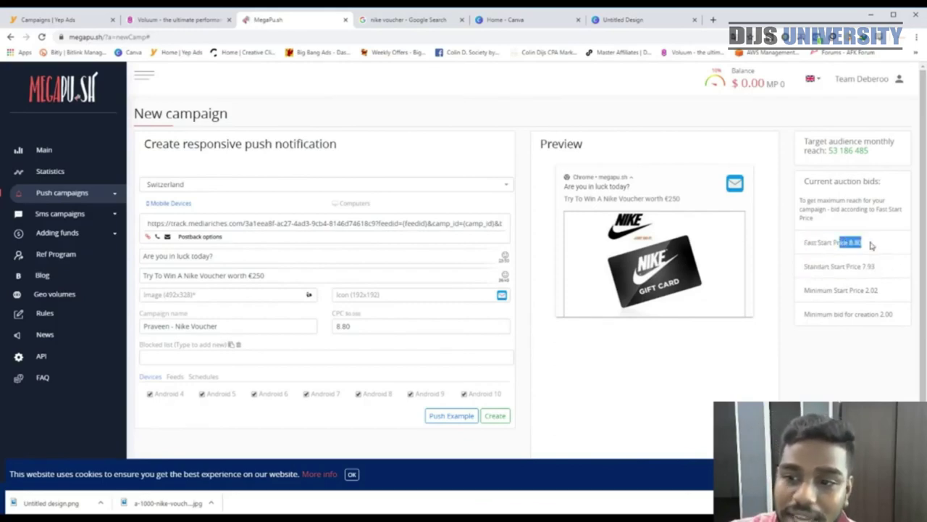
{"action": "mouse_move", "coordinate": [340, 326]}
{"action": "left_mouse_down"}
{"action": "mouse_move", "coordinate": [352, 326]}
{"action": "mouse_move", "coordinate": [330, 333]}
{"action": "left_mouse_up"}
{"action": "left_click", "coordinate": [366, 327]}
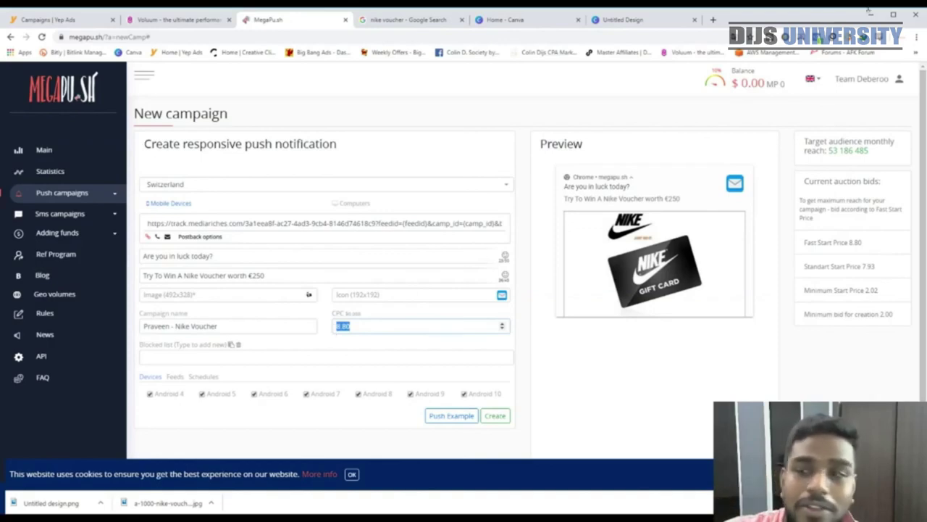
{"action": "left_click", "coordinate": [360, 327]}
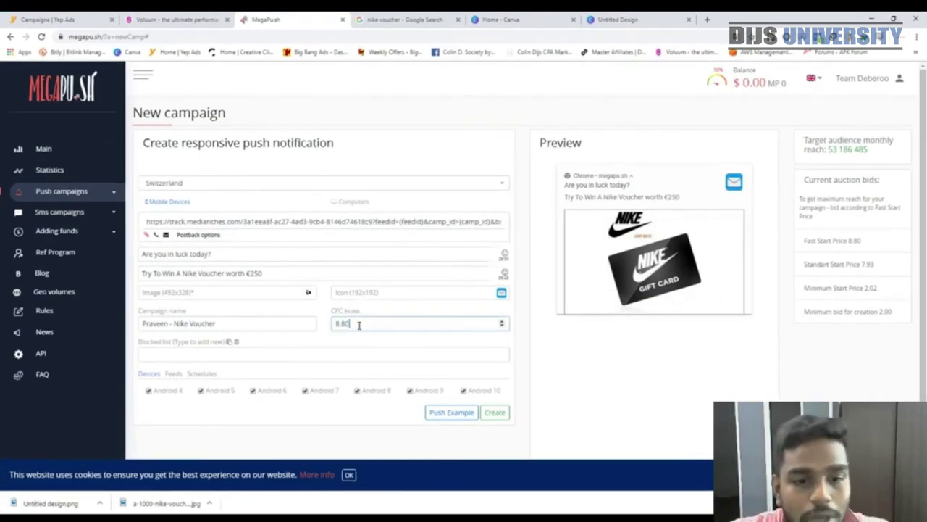
{"action": "left_click_drag", "start_coordinate": [359, 325], "coordinate": [326, 340]}
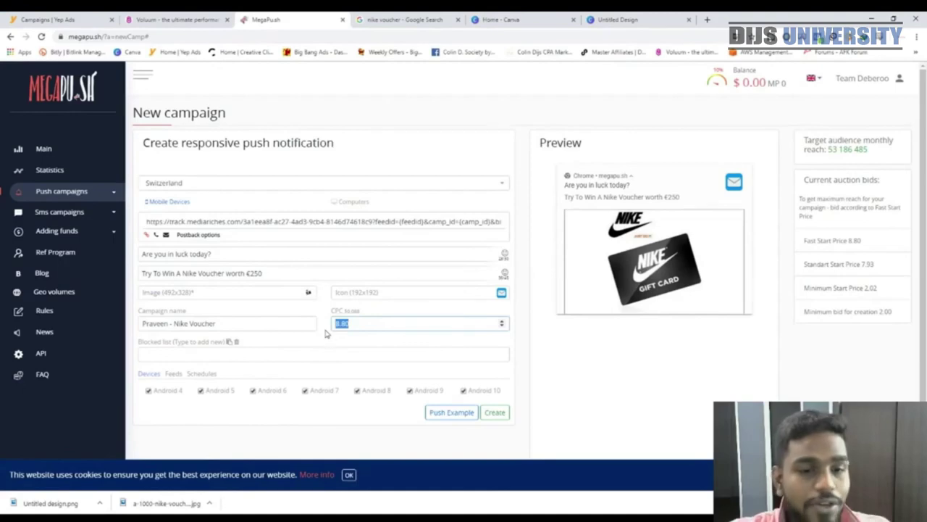
In Voluum, edit the Switzerland Nike Voucher campaign and save its CPC cost value as 0.80 USD.
{"action": "left_click", "coordinate": [174, 19]}
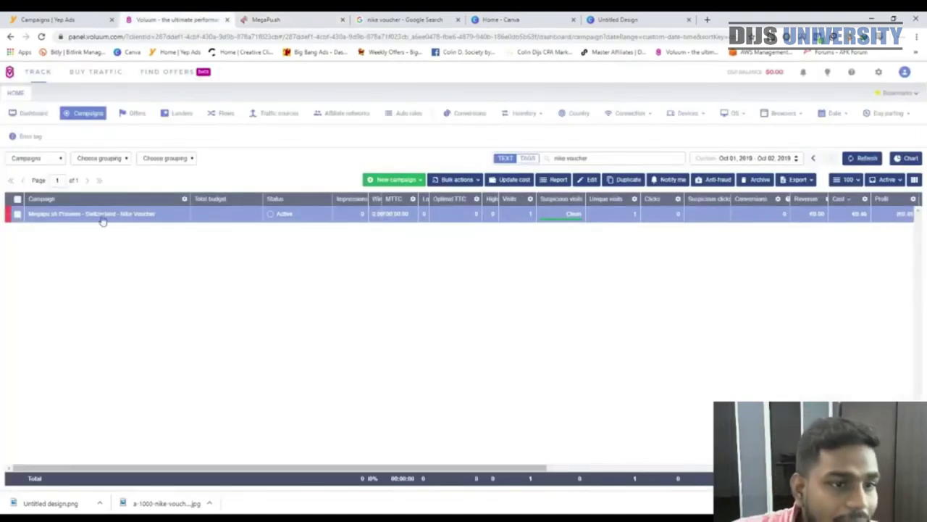
{"action": "left_click", "coordinate": [110, 213]}
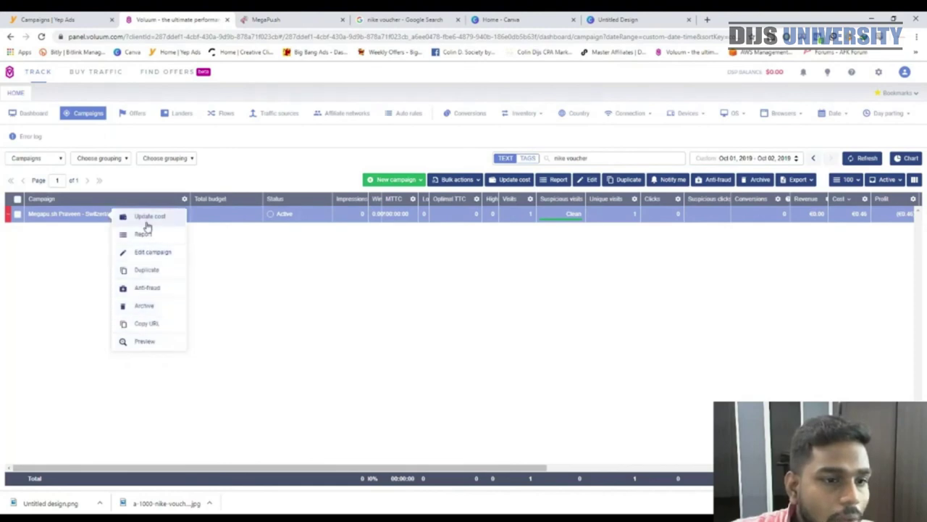
{"action": "left_click", "coordinate": [161, 257]}
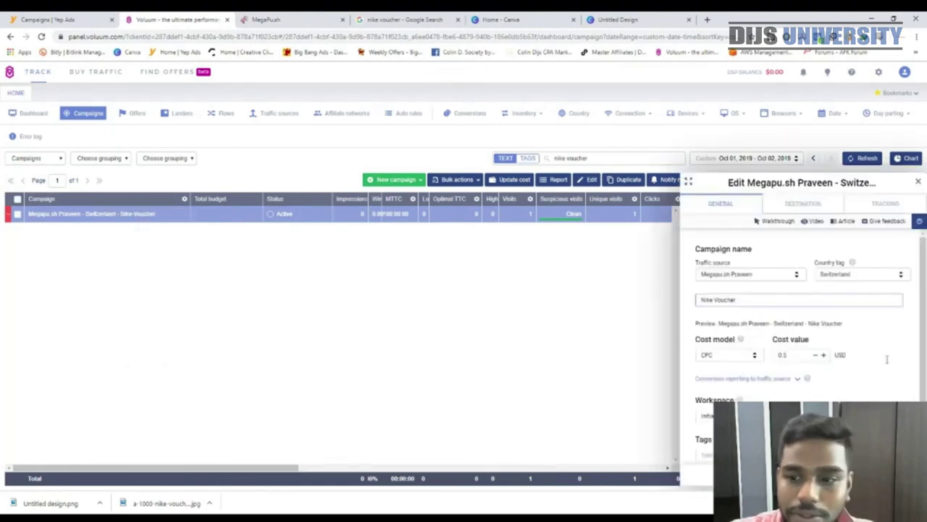
{"action": "double_click", "coordinate": [794, 355]}
{"action": "type", "text": "0.80"}
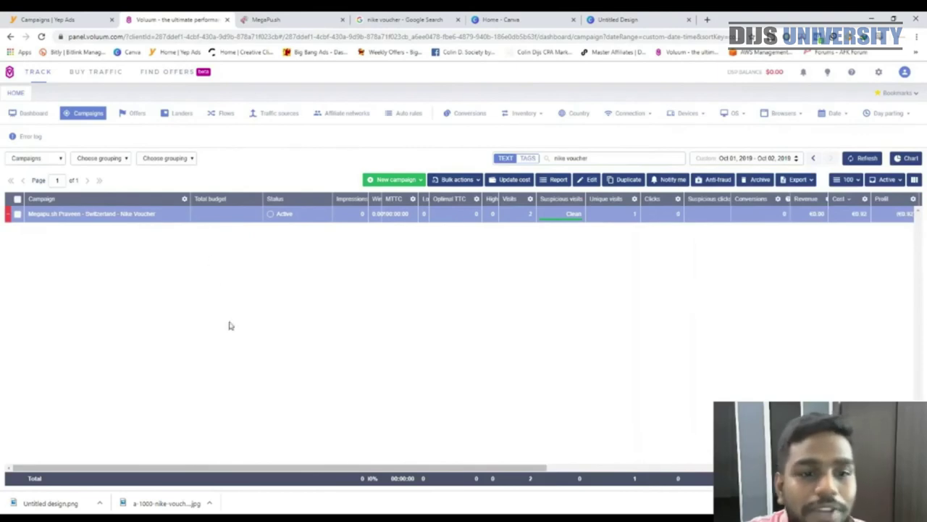
Return to MegaPush and try to create the push campaign with the blocked list left empty.
{"action": "left_click", "coordinate": [290, 21]}
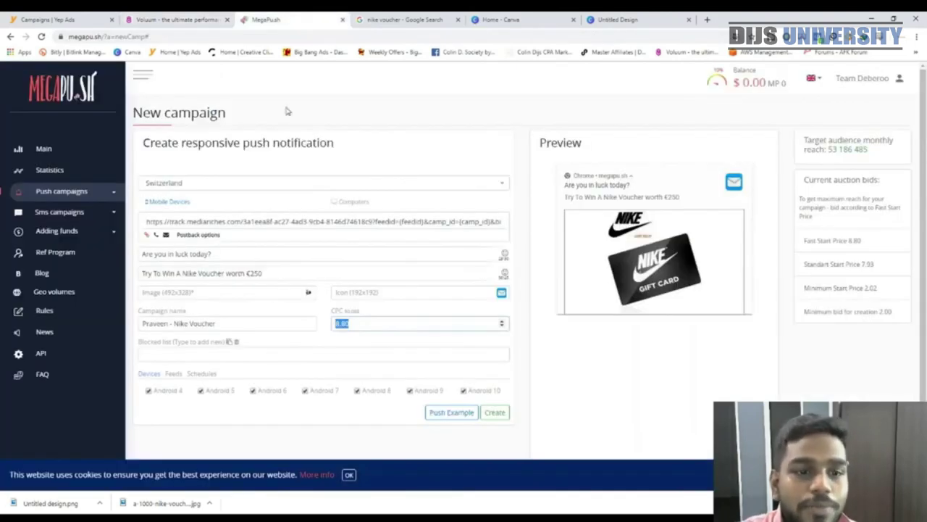
{"action": "left_click", "coordinate": [377, 353]}
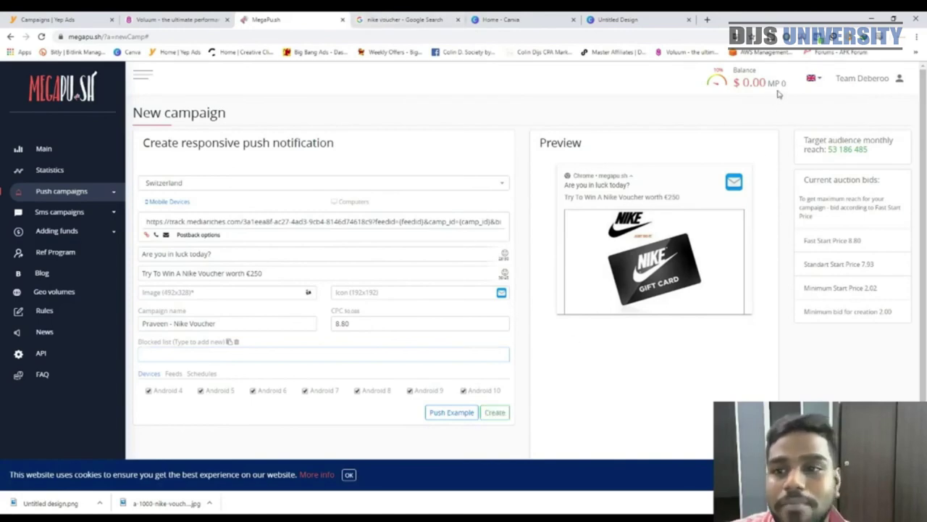
{"action": "left_click", "coordinate": [495, 412]}
{"action": "left_click_drag", "start_coordinate": [616, 82], "coordinate": [790, 85]}
{"action": "left_click", "coordinate": [544, 115]}
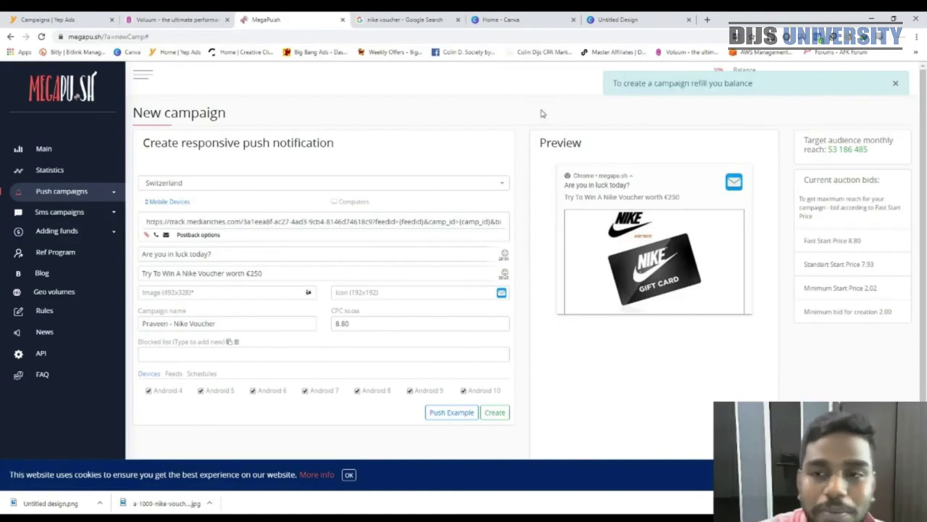
Dismiss the balance notification on the new push campaign page.
{"action": "left_click", "coordinate": [898, 83]}
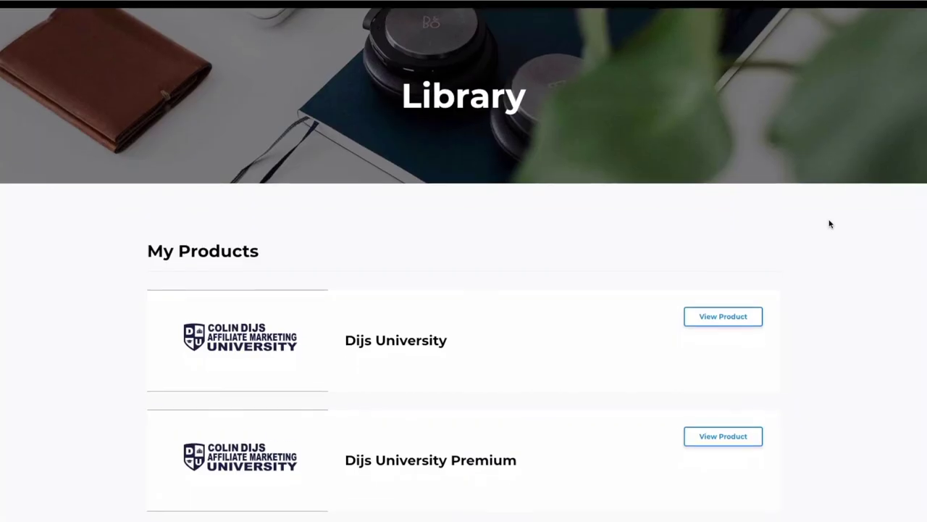
Open the Dijs University Premium product from the library and look through its Intro to CPA Marketing Course lessons.
{"action": "scroll", "coordinate": [831, 224], "scroll_direction": "down", "scroll_amount": 1}
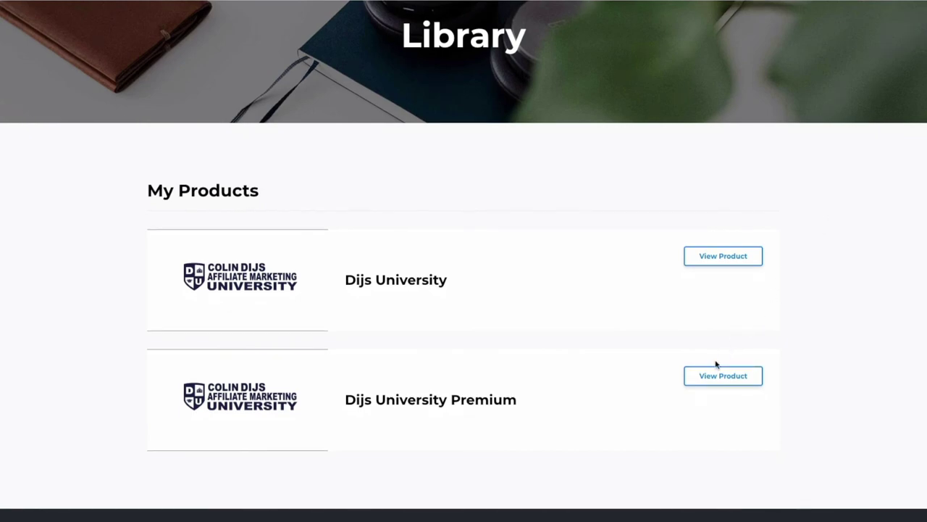
{"action": "left_click", "coordinate": [717, 373]}
{"action": "scroll", "coordinate": [802, 224], "scroll_direction": "down", "scroll_amount": 2}
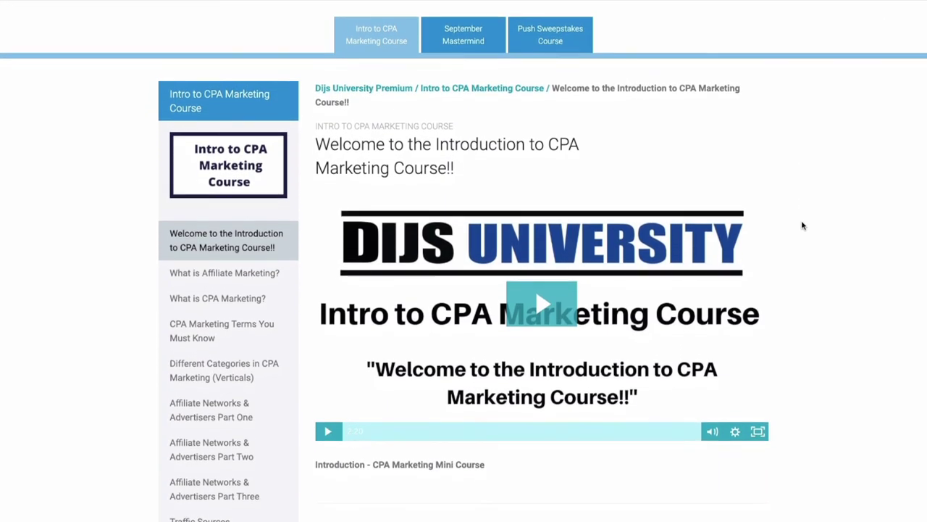
{"action": "scroll", "coordinate": [802, 226], "scroll_direction": "down", "scroll_amount": 2}
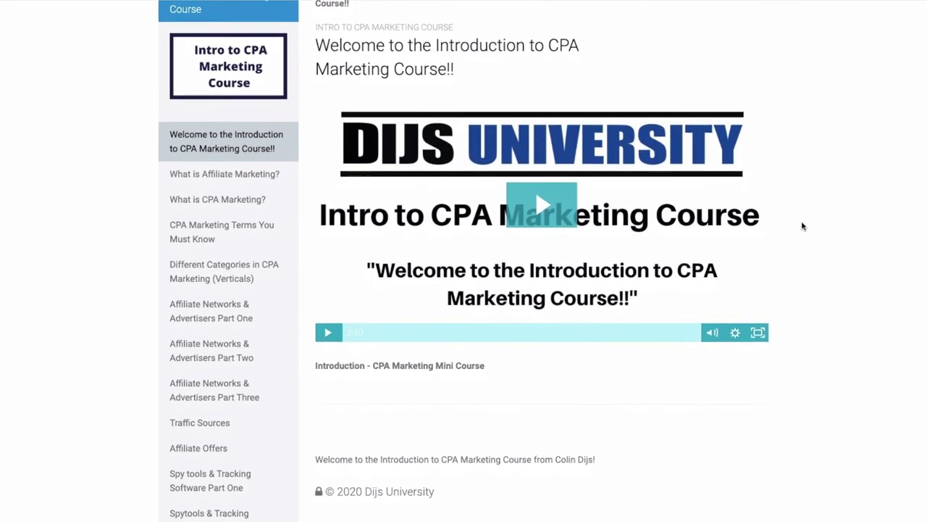
{"action": "scroll", "coordinate": [802, 226], "scroll_direction": "down", "scroll_amount": 1}
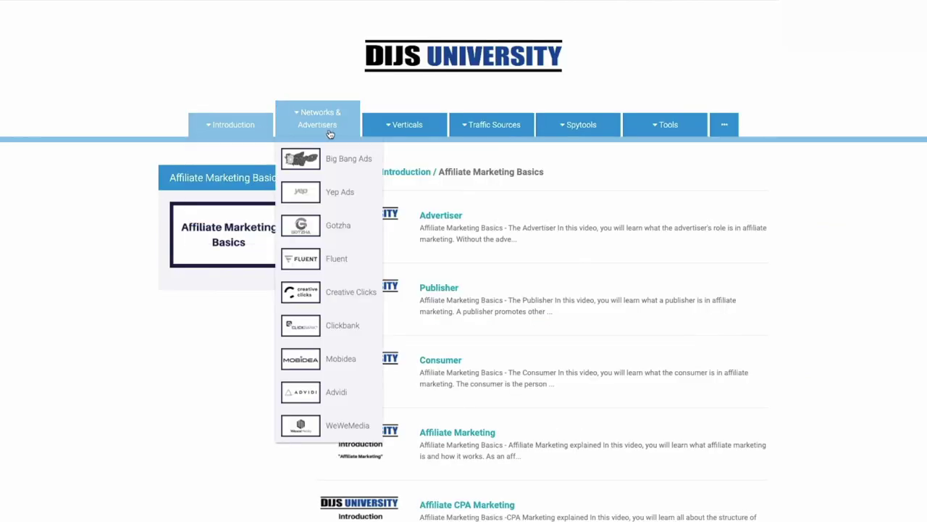
Browse the Dijs University course categories, examining the Facebook lesson list and the Zeropark quick start guides under Traffic Sources.
{"action": "mouse_move", "coordinate": [370, 133]}
{"action": "mouse_move", "coordinate": [500, 131]}
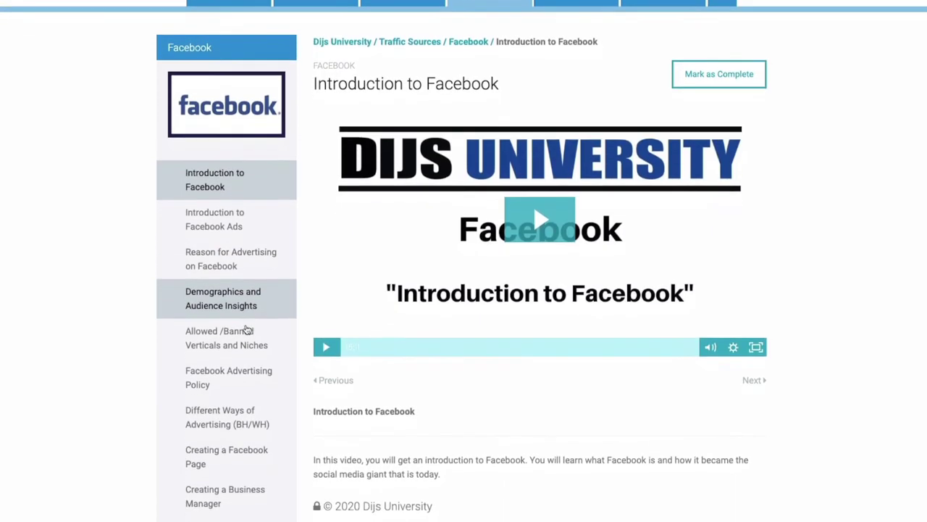
{"action": "scroll", "coordinate": [247, 330], "scroll_direction": "down", "scroll_amount": 2}
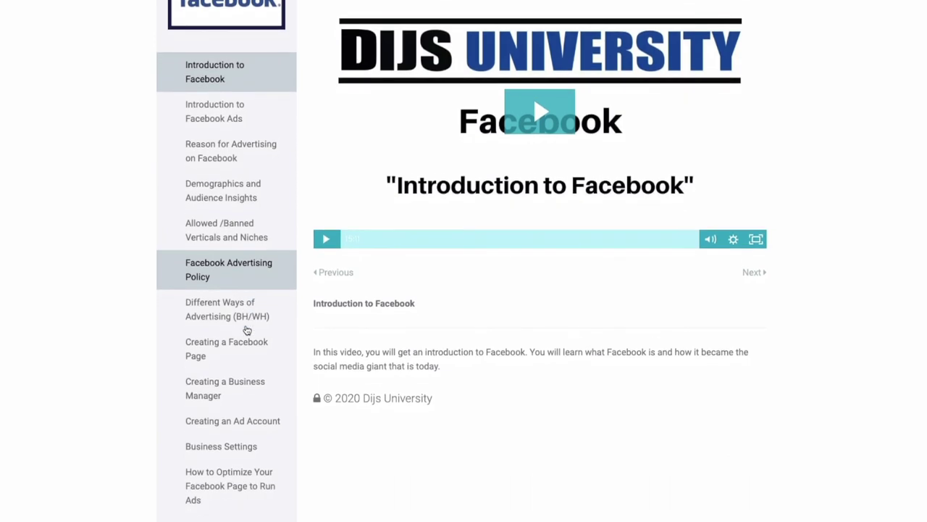
{"action": "scroll", "coordinate": [246, 330], "scroll_direction": "down", "scroll_amount": 3}
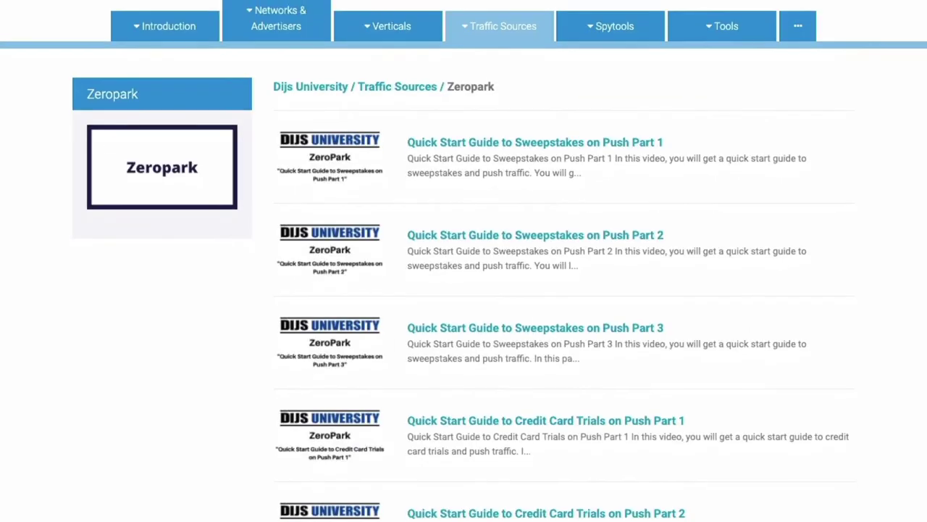
{"action": "scroll", "coordinate": [463, 261], "scroll_direction": "down", "scroll_amount": 5}
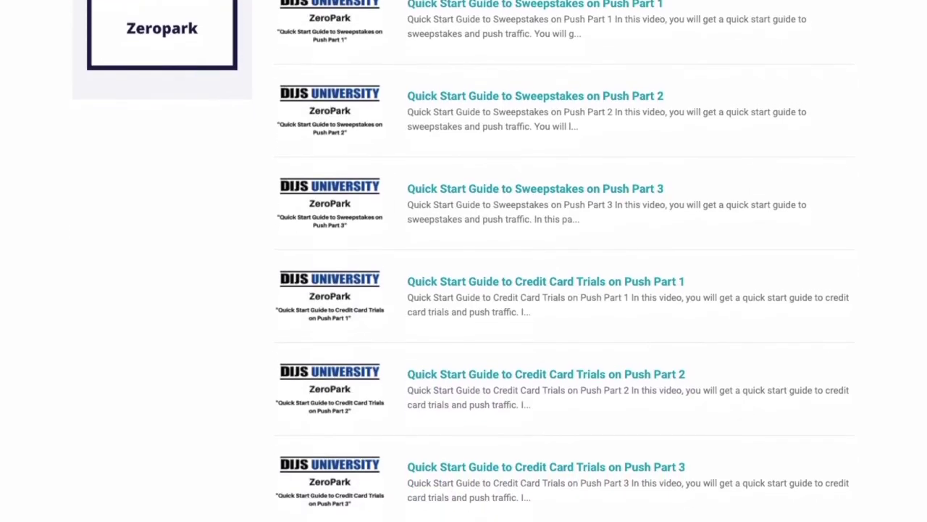
{"action": "scroll", "coordinate": [464, 261], "scroll_direction": "up", "scroll_amount": 3}
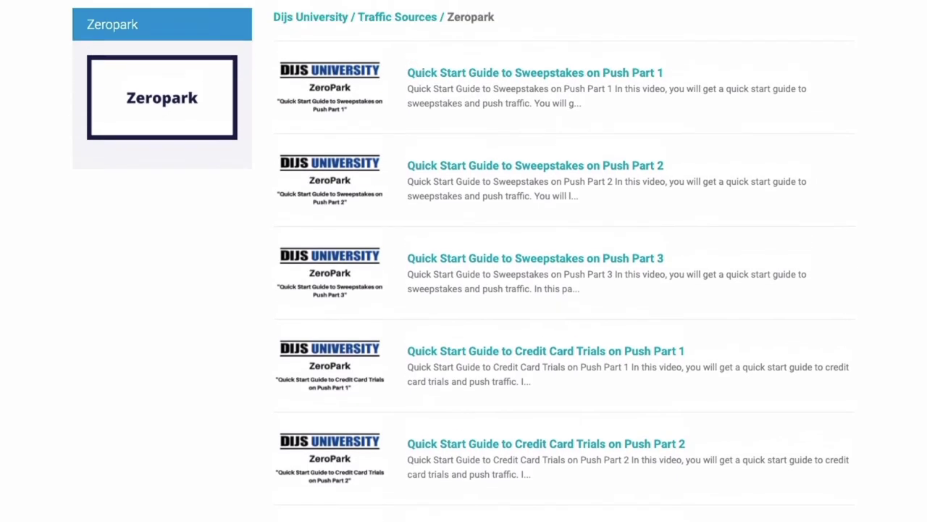